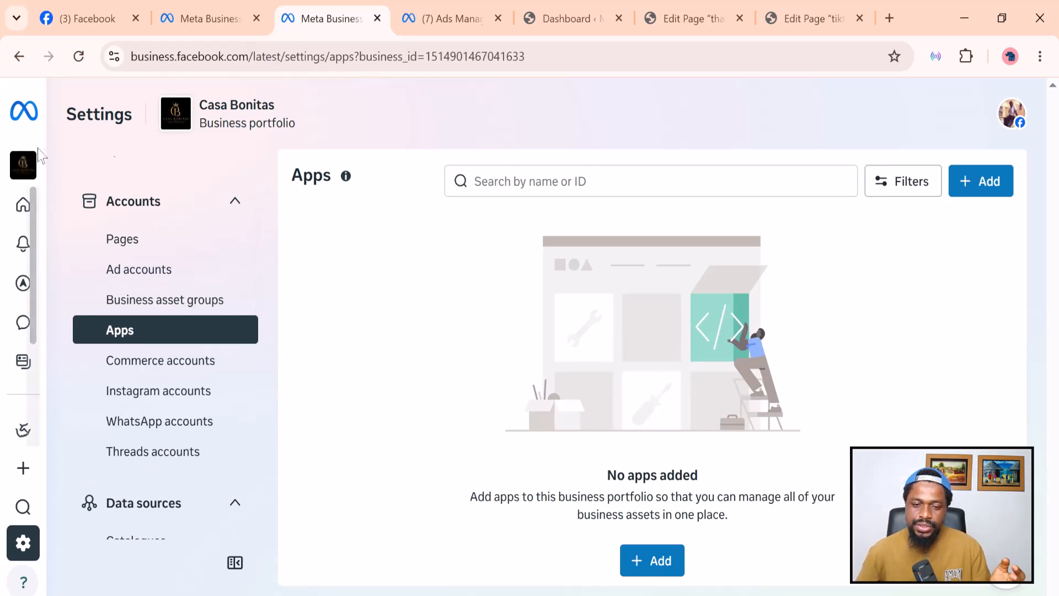
Open the Datasets and pixels settings and start adding a new dataset.
mouse_move(33, 185)
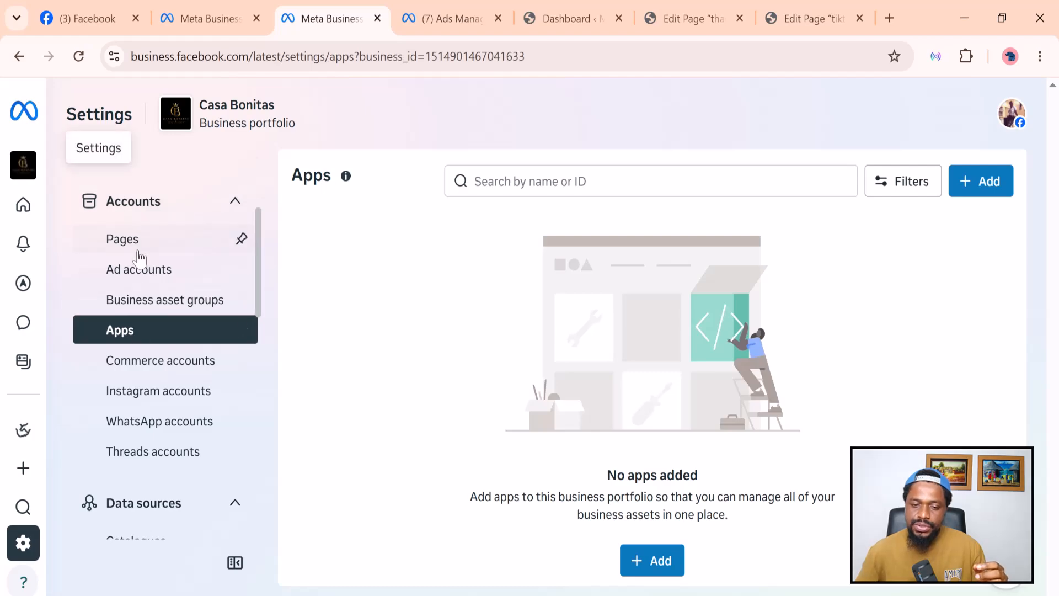
scroll(139, 276, "down", 3)
scroll(138, 309, "down", 2)
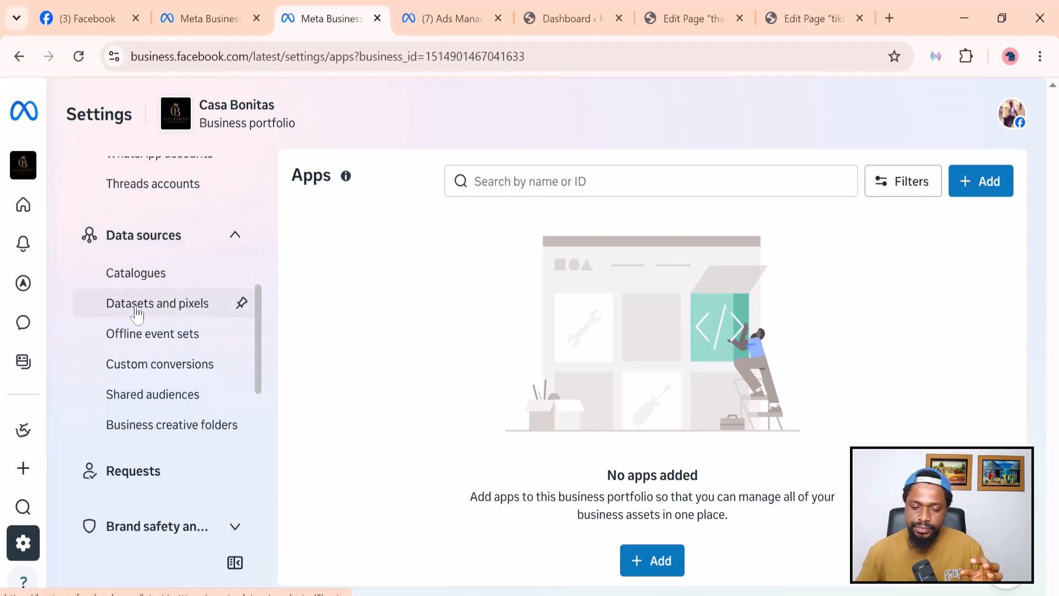
scroll(151, 337, "up", 3)
scroll(151, 337, "up", 5)
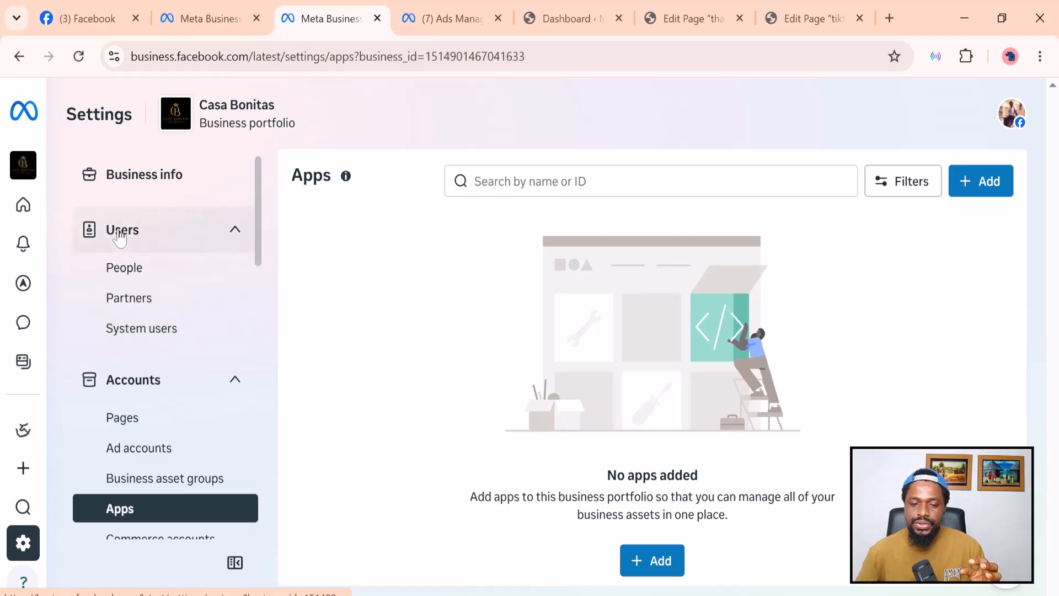
scroll(118, 210, "down", 8)
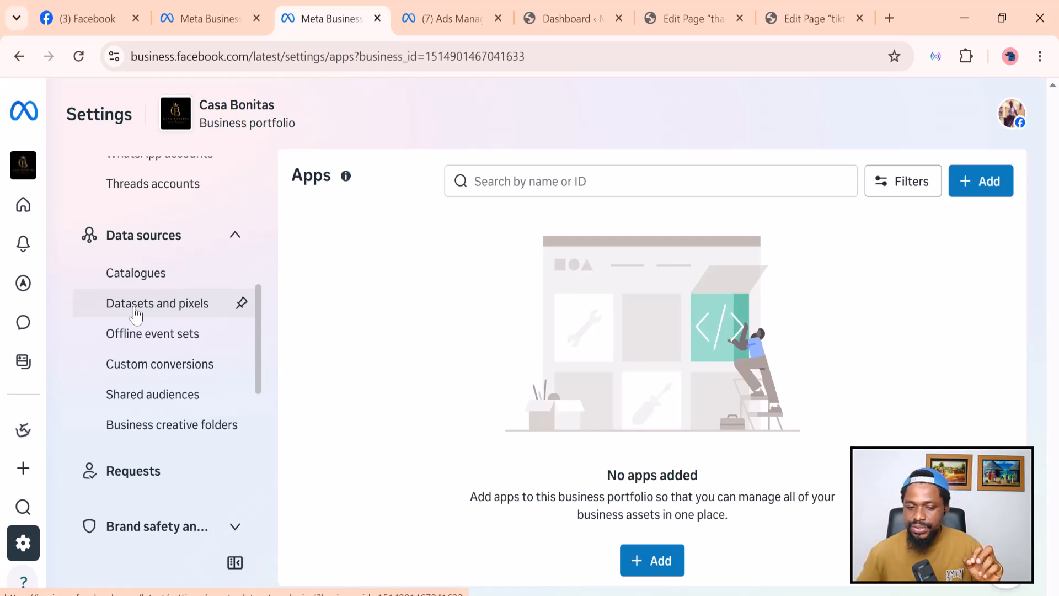
left_click(135, 316)
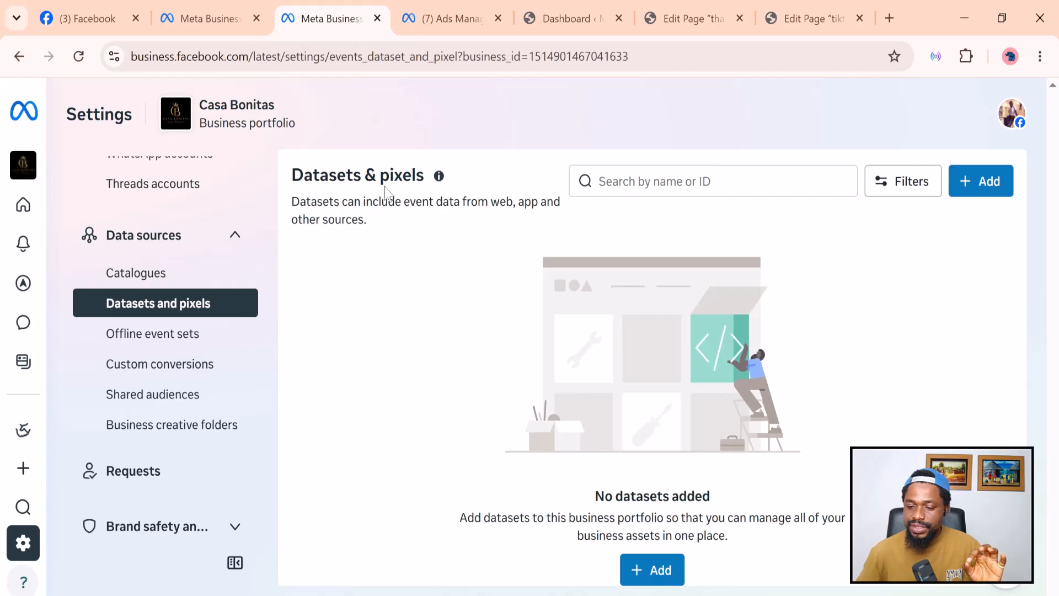
left_click(643, 573)
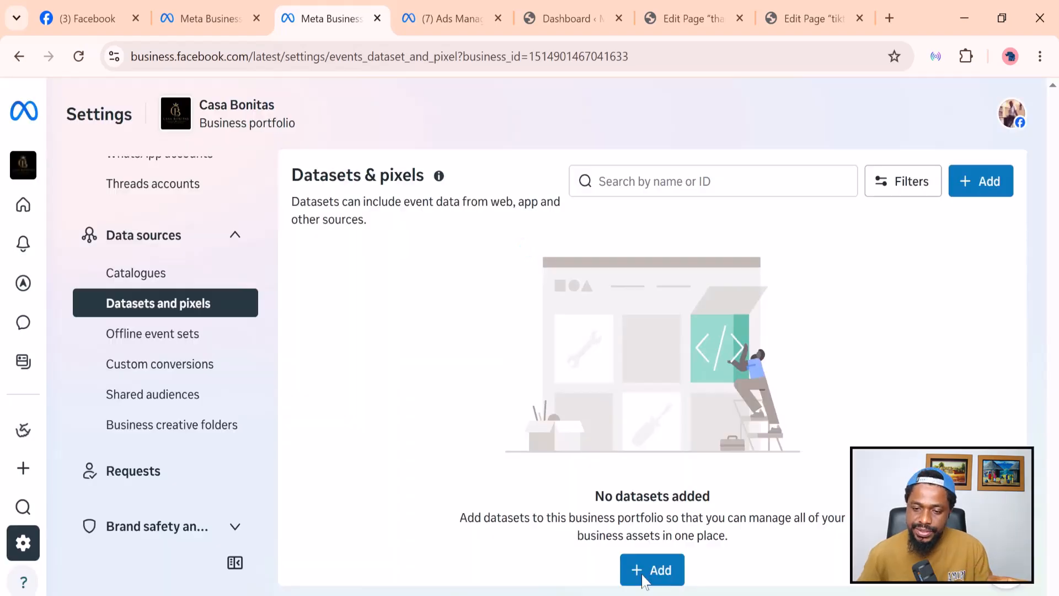
left_click(644, 573)
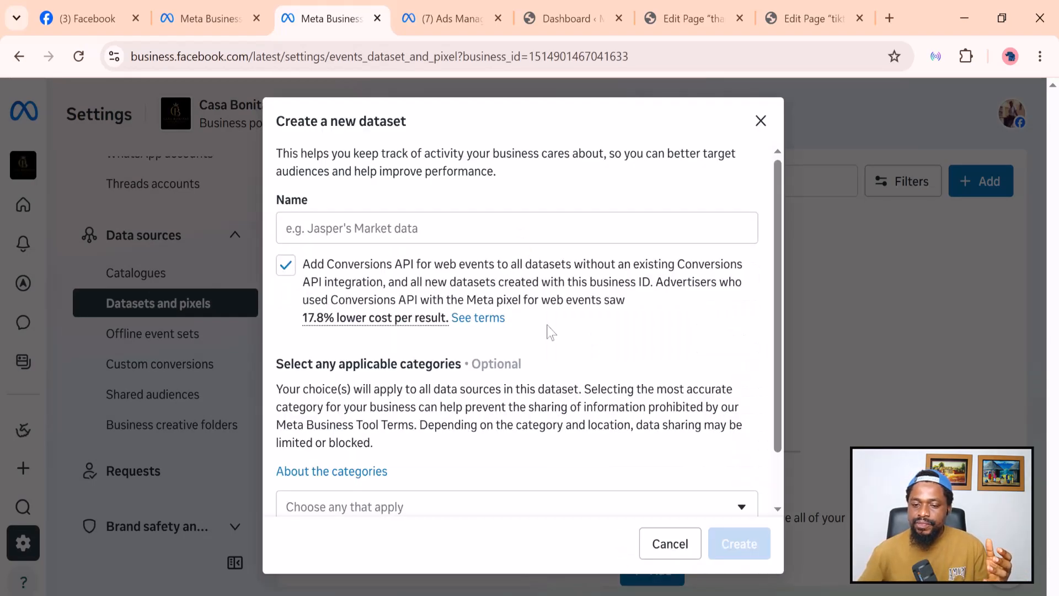
Name the dataset 'Casa Test Pixel', untick Conversions API, and leave categories empty.
left_click(402, 224)
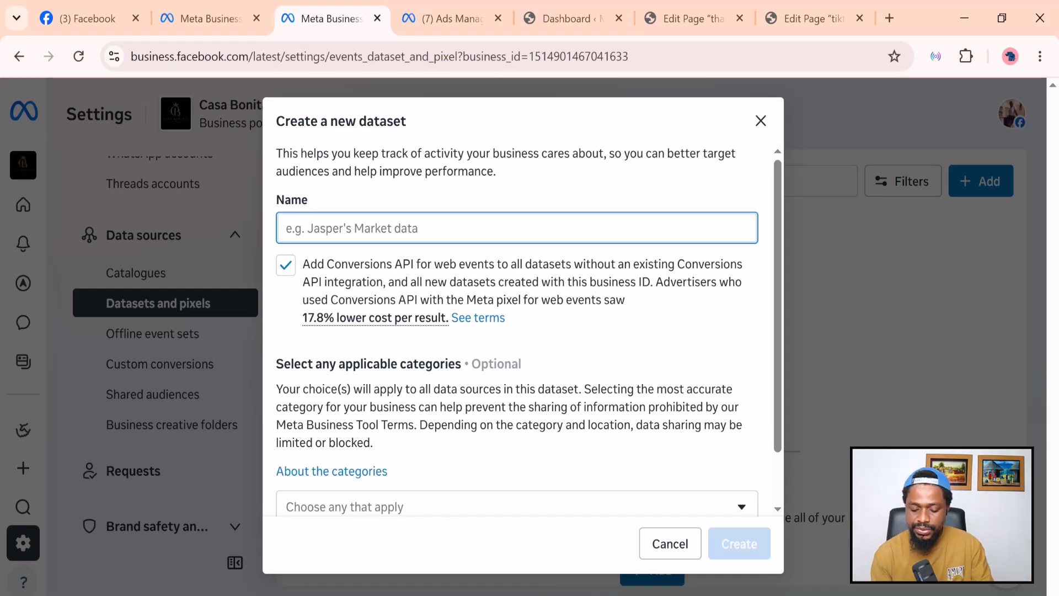
type("Ca")
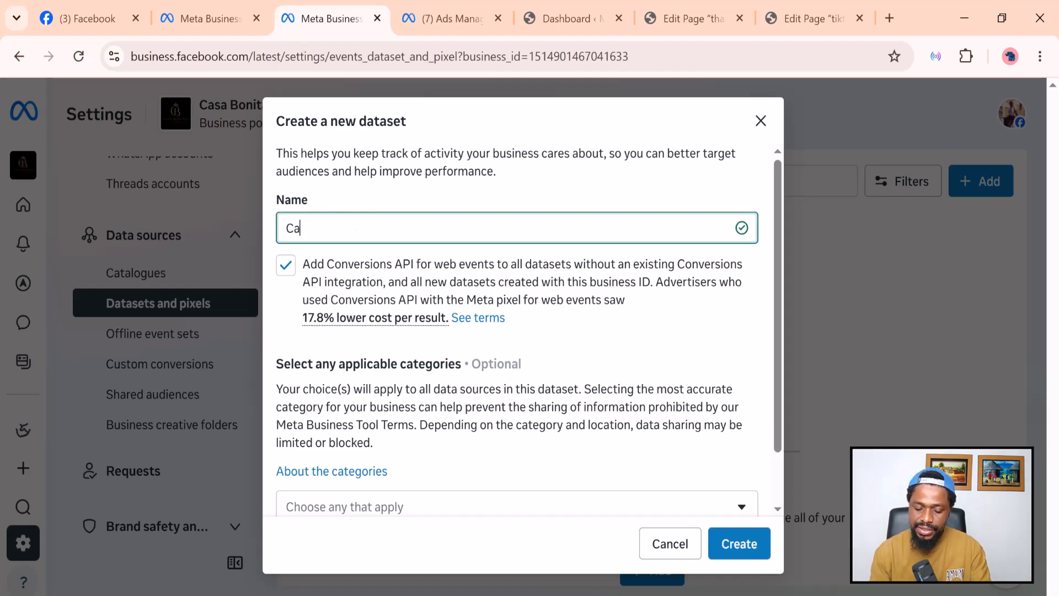
type("sa ")
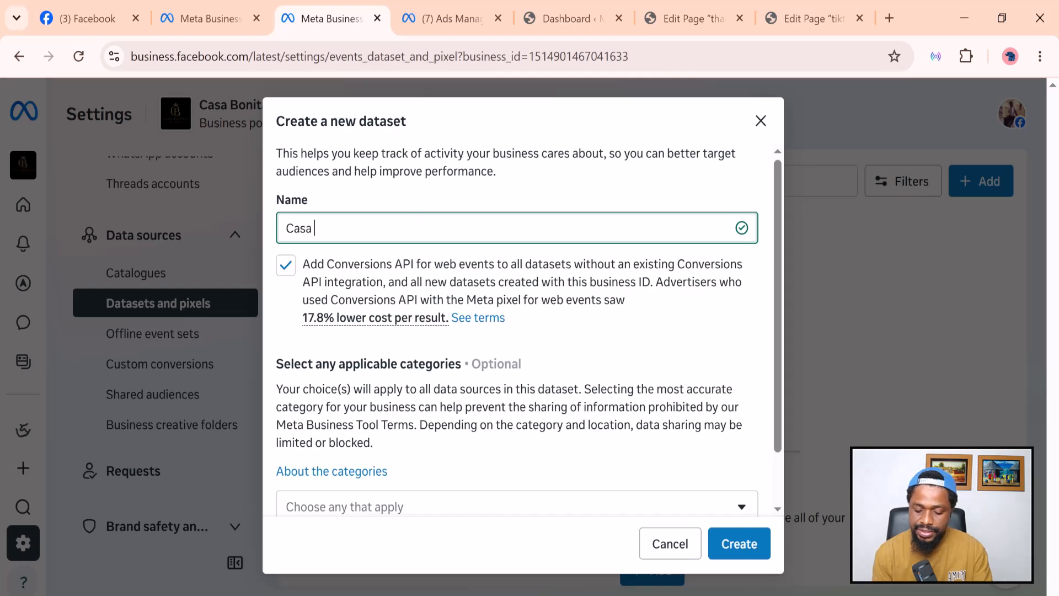
type("Test Pixel")
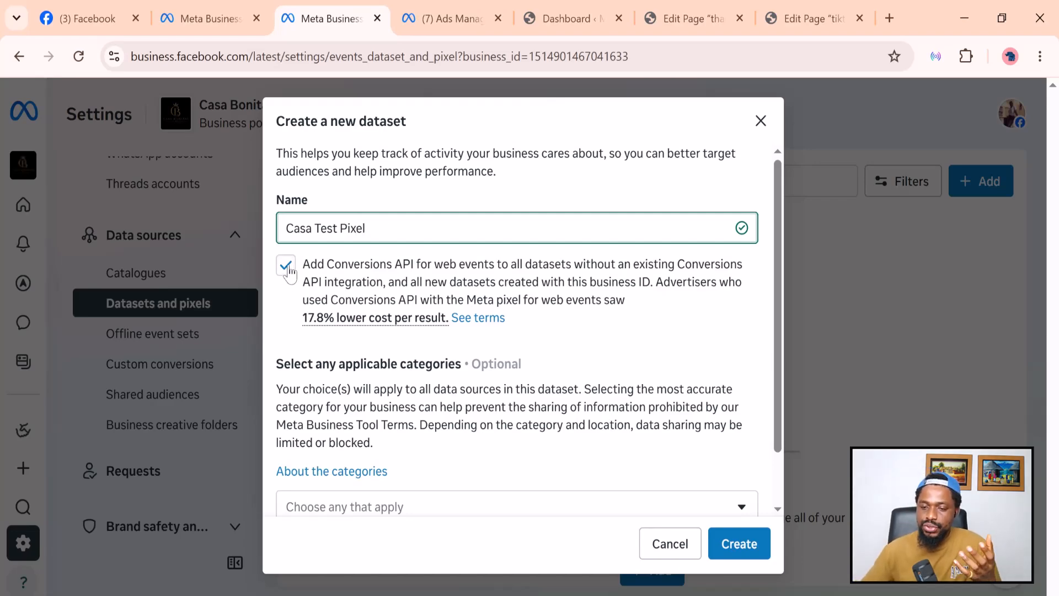
left_click(291, 272)
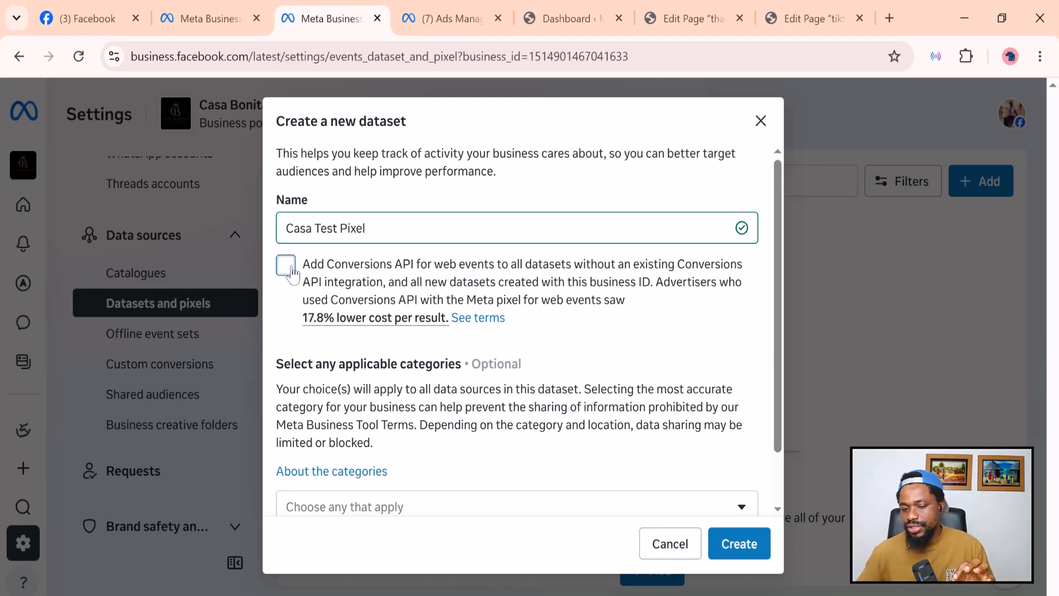
scroll(293, 273, "down", 2)
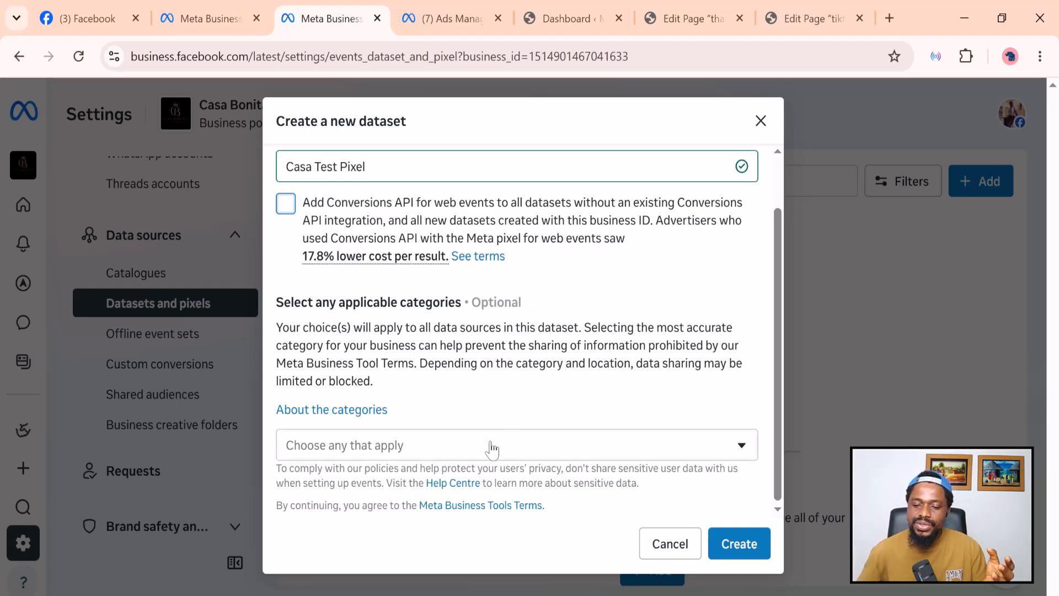
left_click(490, 446)
scroll(439, 306, "down", 5)
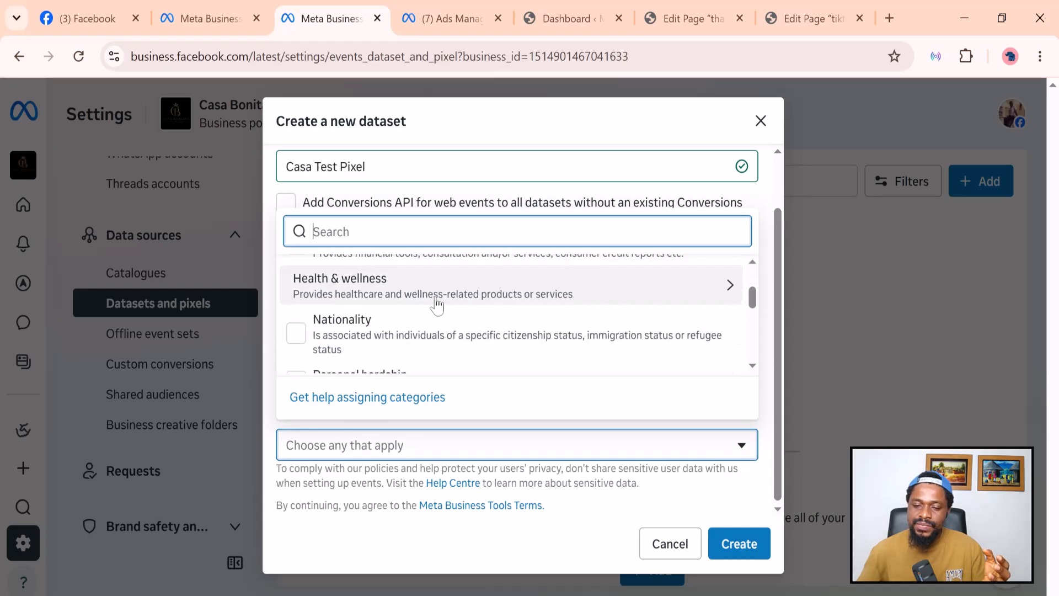
scroll(435, 304, "up", 5)
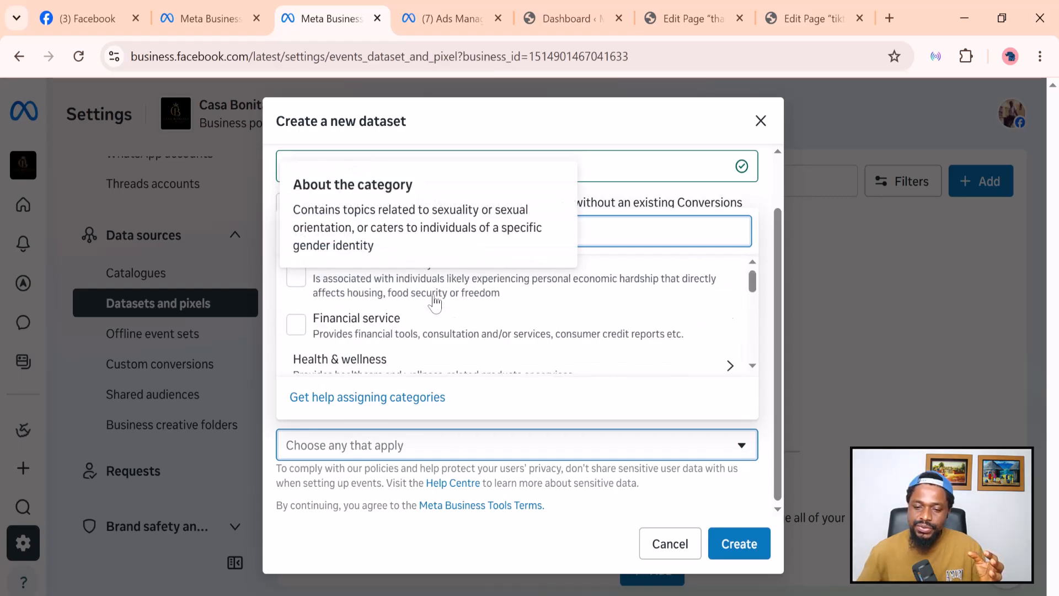
left_click(763, 422)
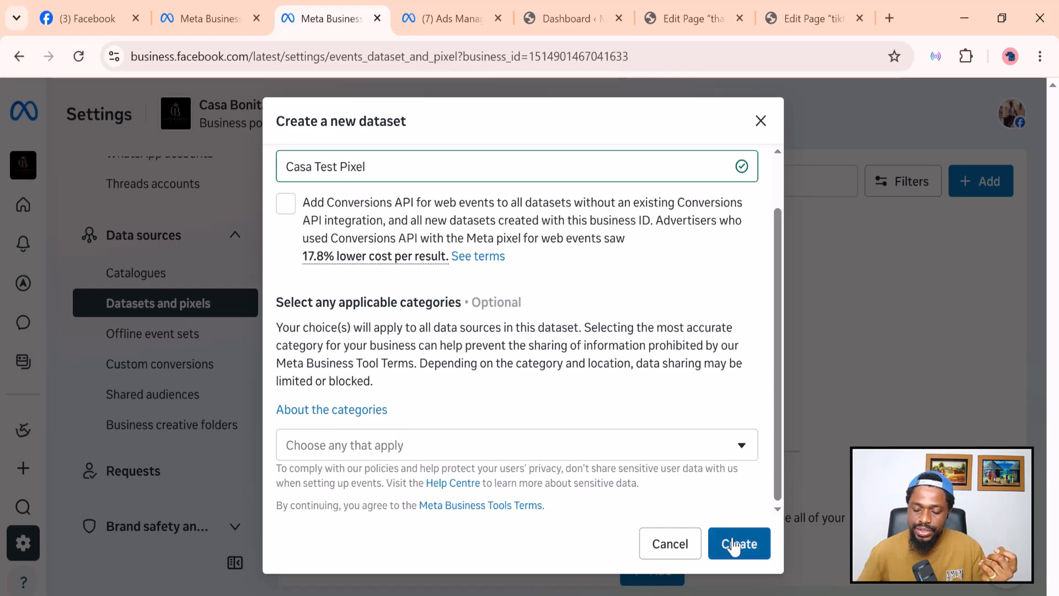
Create Casa Test Pixel and connect it to the Casa B ad account.
left_click(734, 541)
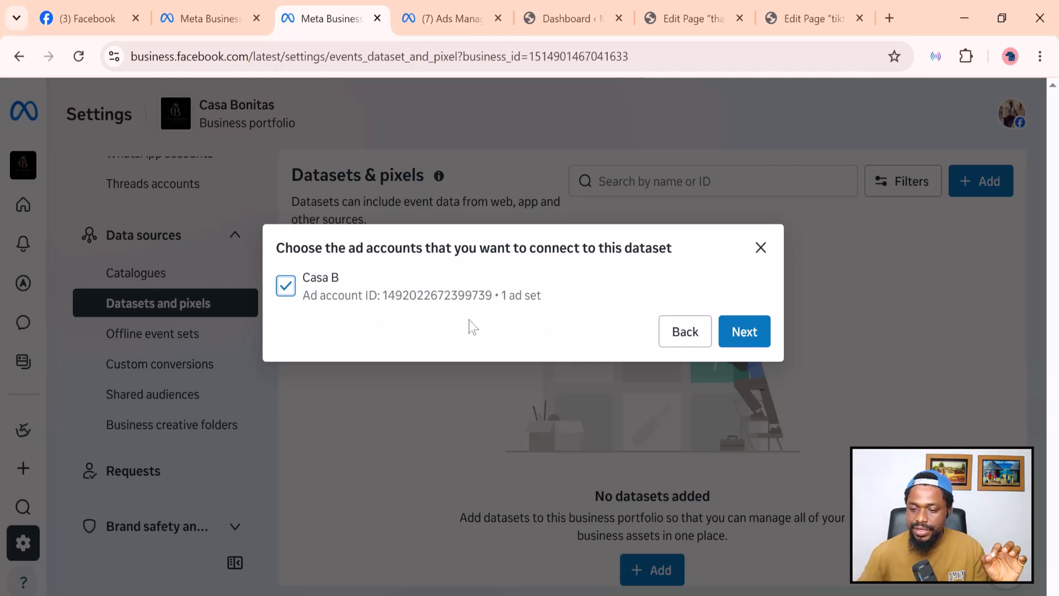
left_click(749, 332)
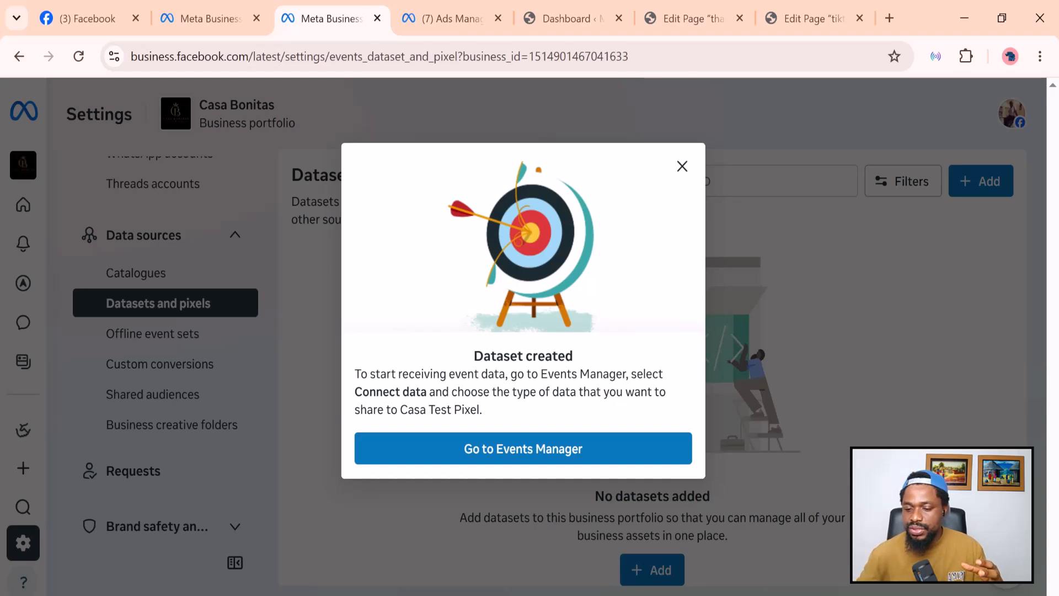
Open Casa Test Pixel in Events Manager and review its server, website, app and spreadsheet connection options.
left_click(516, 459)
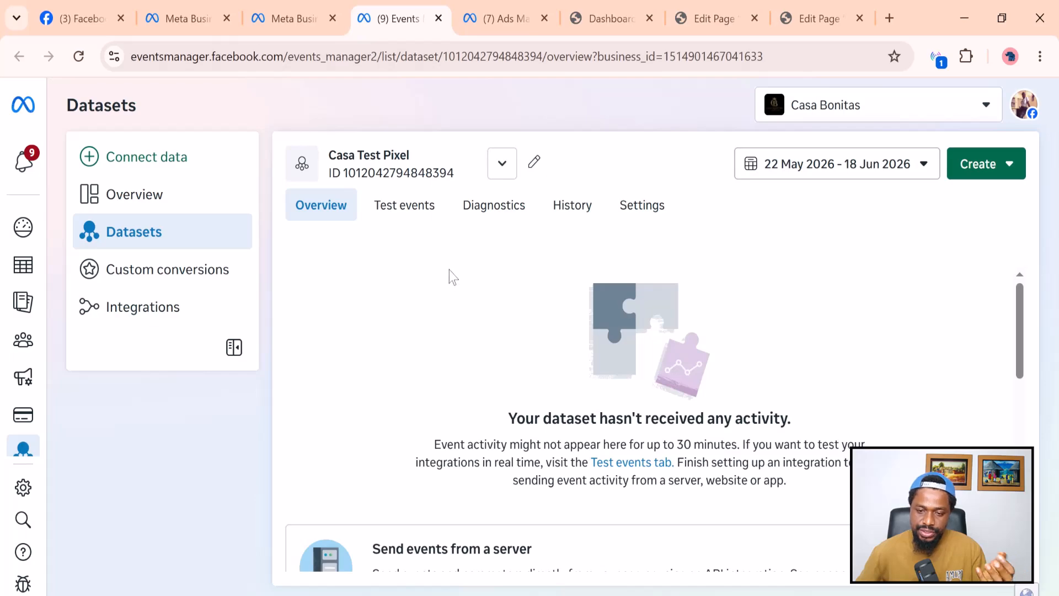
scroll(449, 276, "down", 5)
scroll(457, 336, "up", 2)
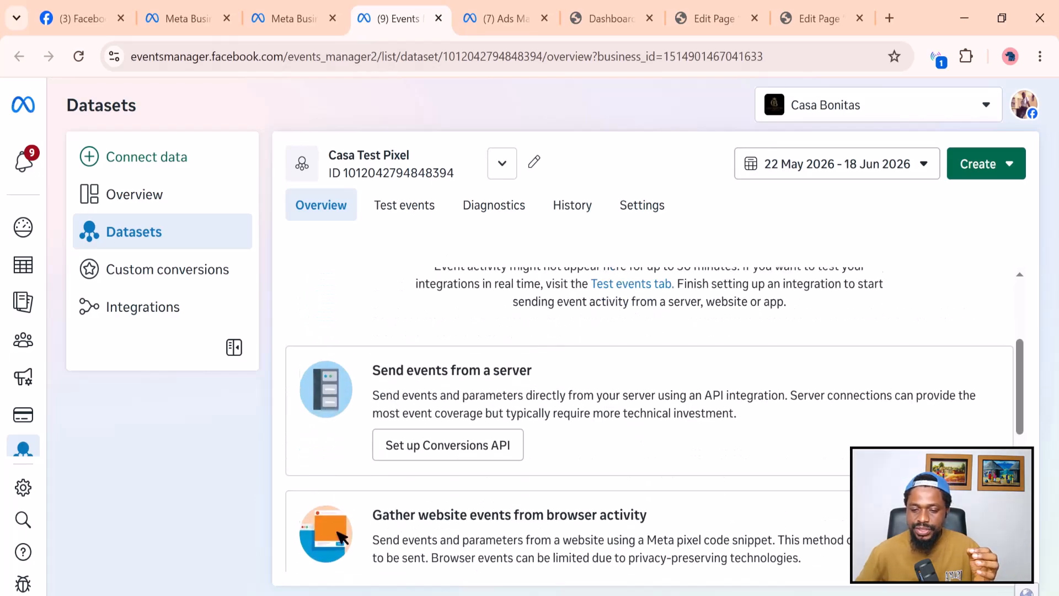
scroll(457, 337, "down", 2)
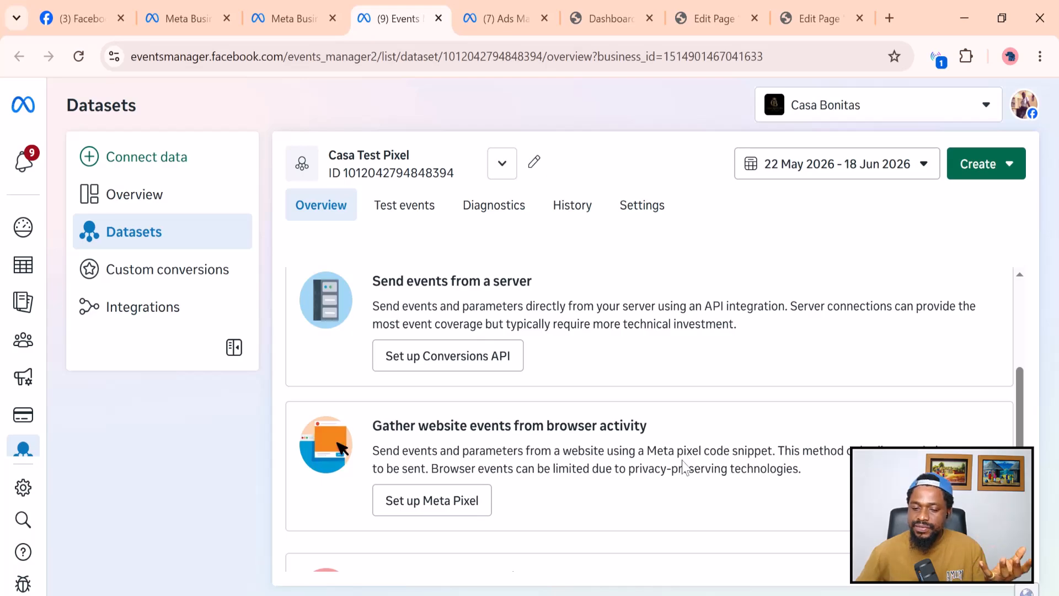
scroll(814, 470, "down", 2)
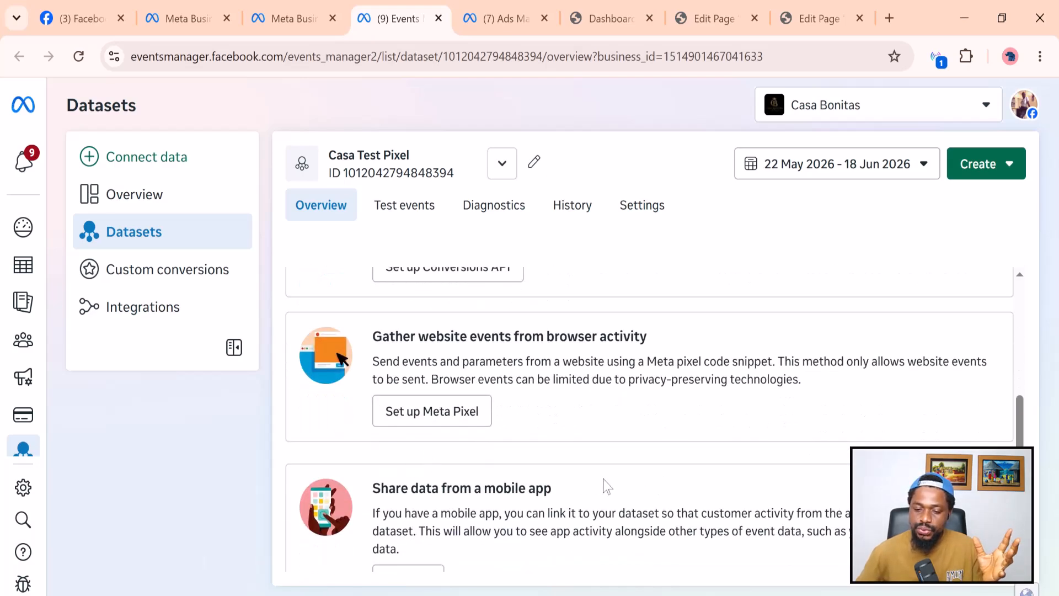
scroll(596, 488, "down", 1)
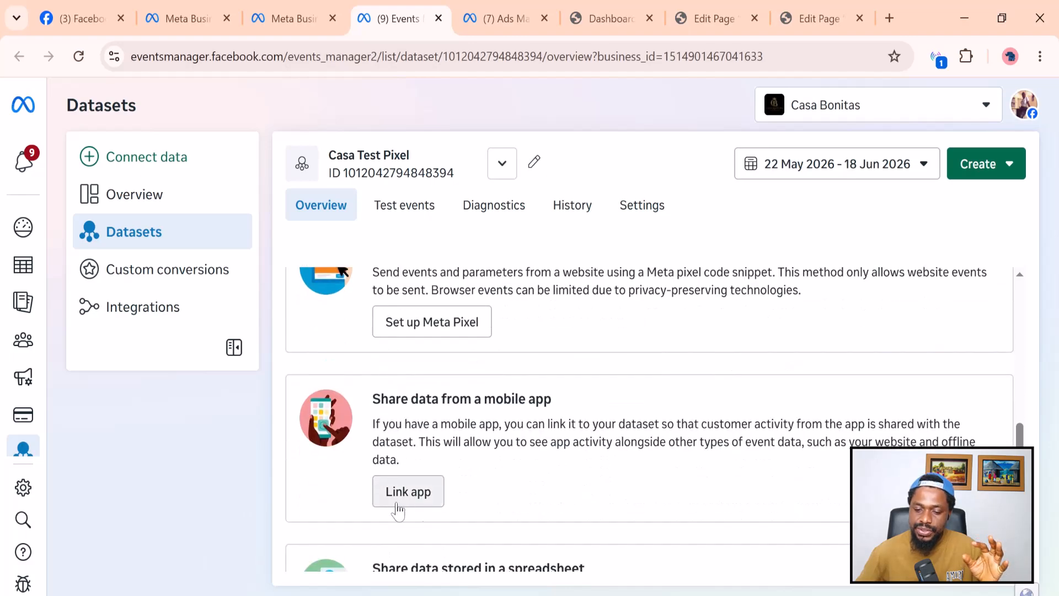
scroll(506, 501, "down", 1)
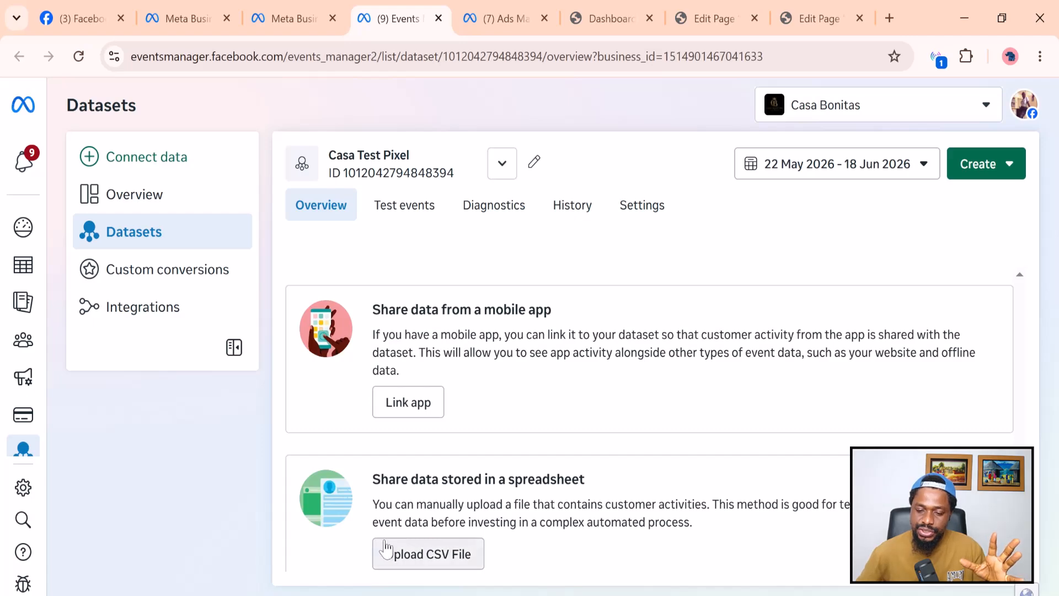
scroll(506, 550, "up", 4)
scroll(525, 437, "down", 1)
scroll(438, 505, "down", 1)
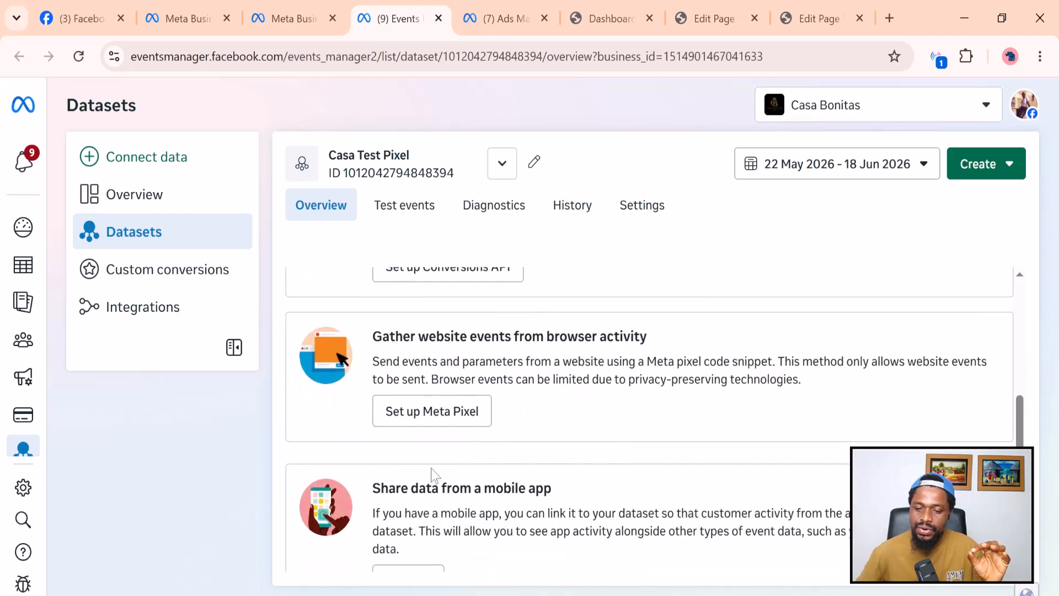
Start Meta pixel setup with manual code installation, reaching the Copy base code step.
left_click(439, 422)
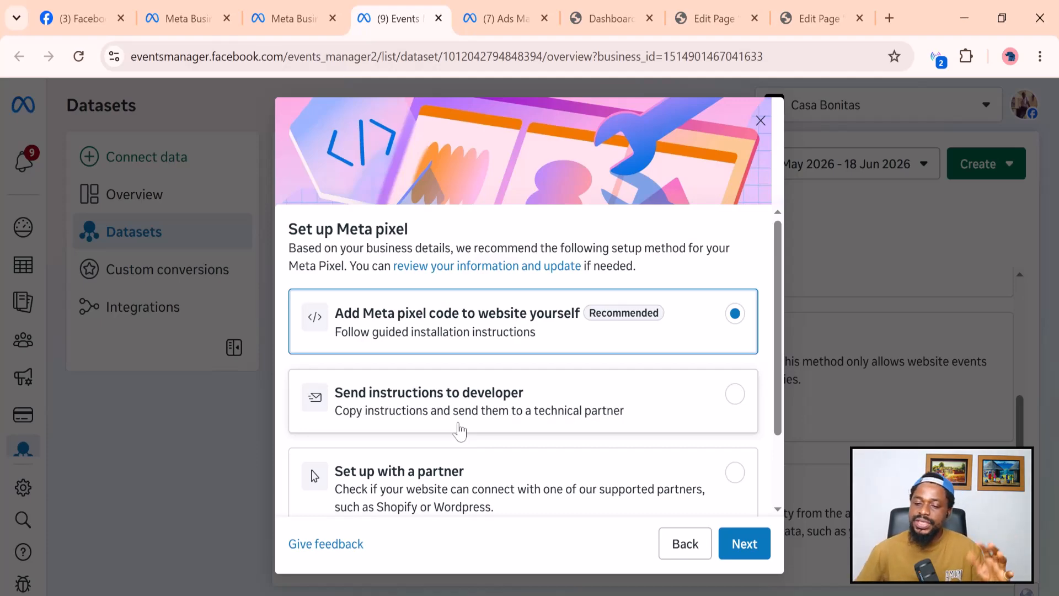
scroll(516, 419, "down", 2)
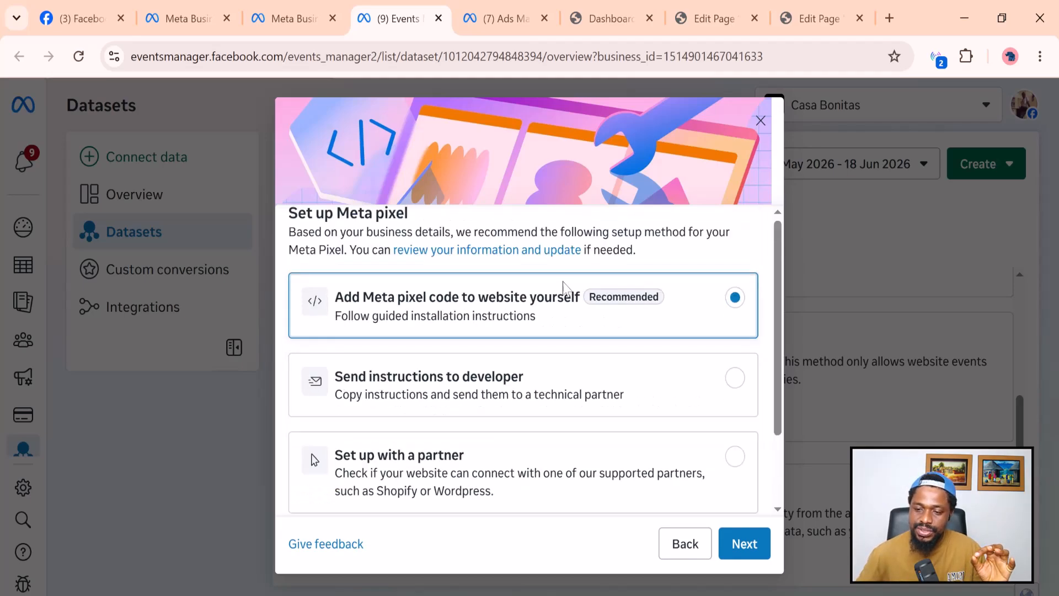
scroll(601, 334, "up", 2)
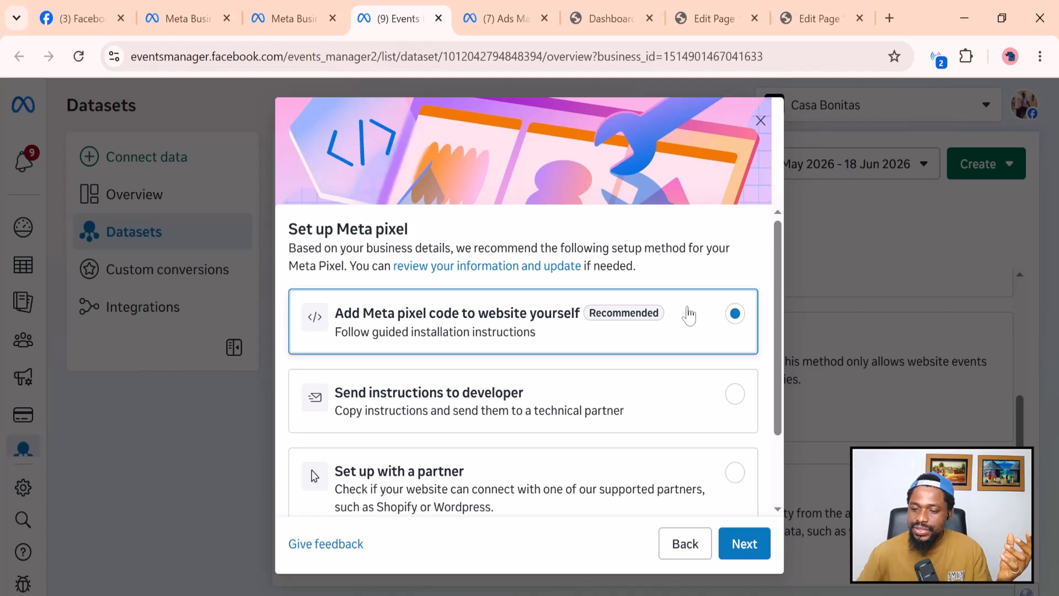
scroll(659, 449, "down", 2)
left_click(745, 543)
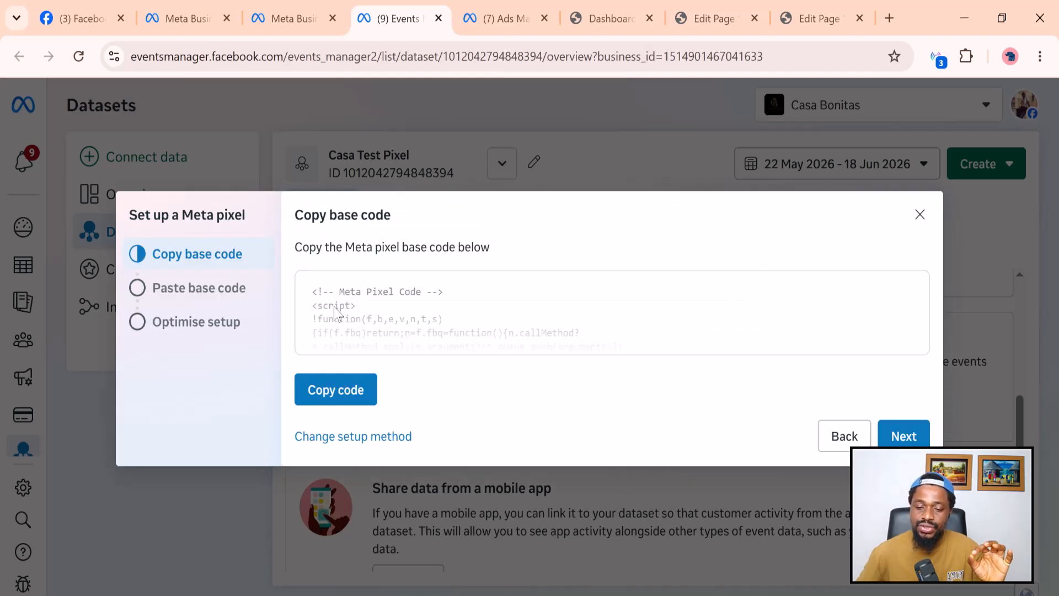
Copy the pixel base code and go to the WordPress dashboard.
left_click(342, 394)
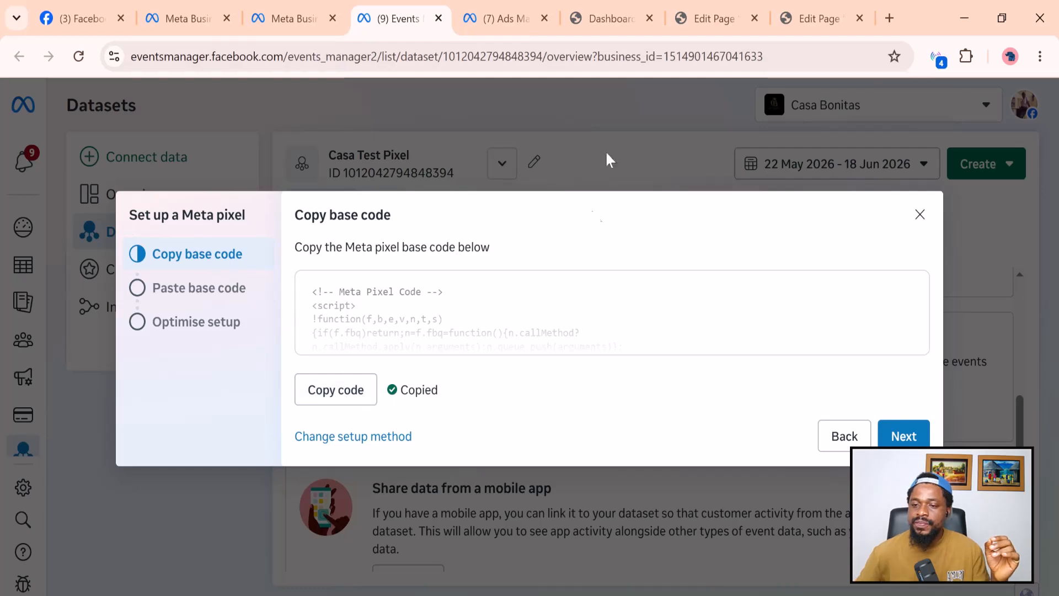
left_click(612, 17)
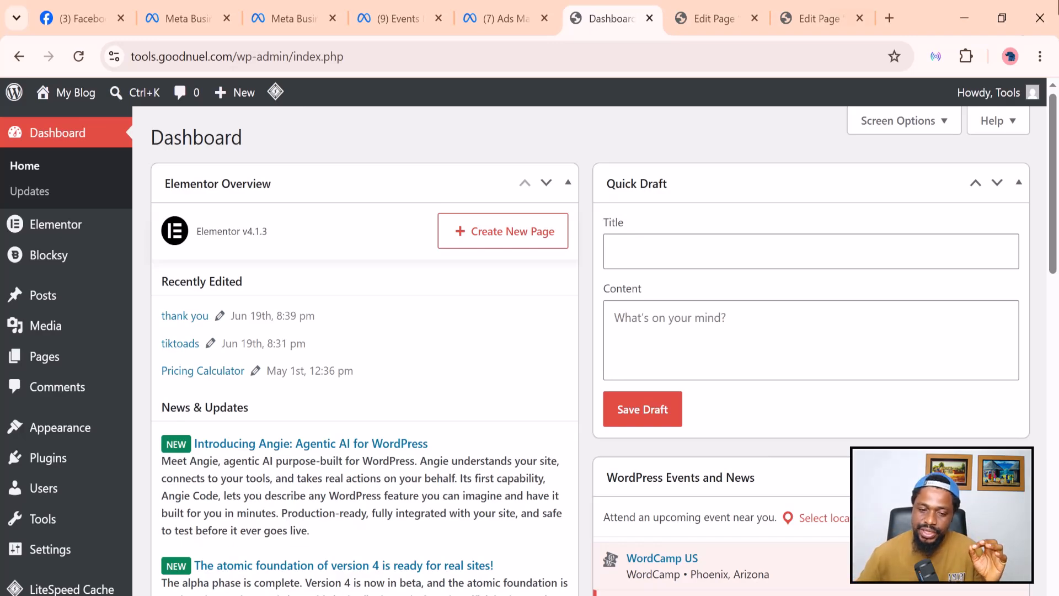
Search the plugin directory for 'wp code', then install and activate WPCode.
mouse_move(41, 333)
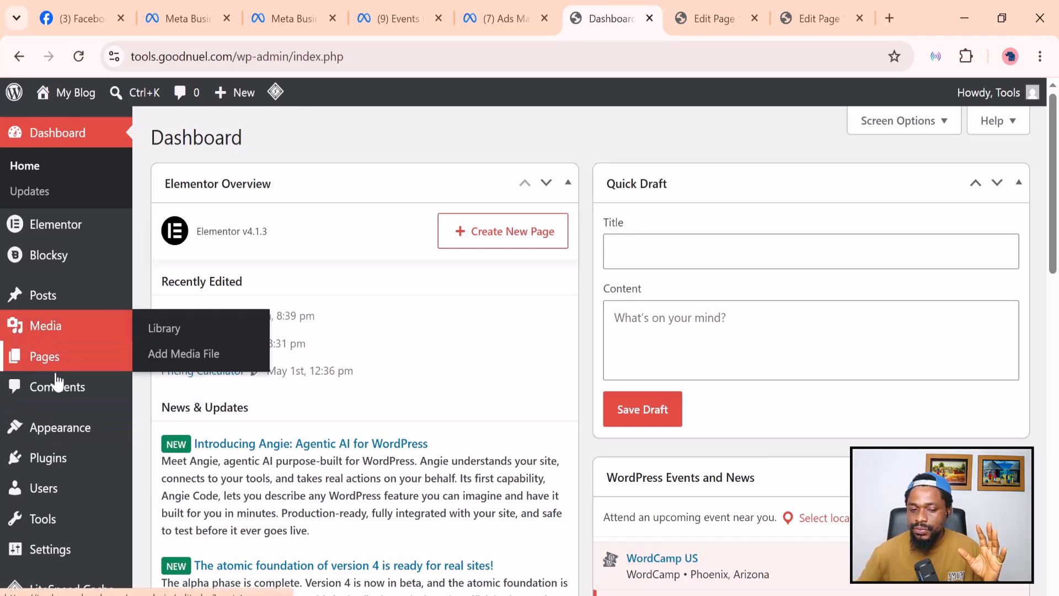
mouse_move(44, 458)
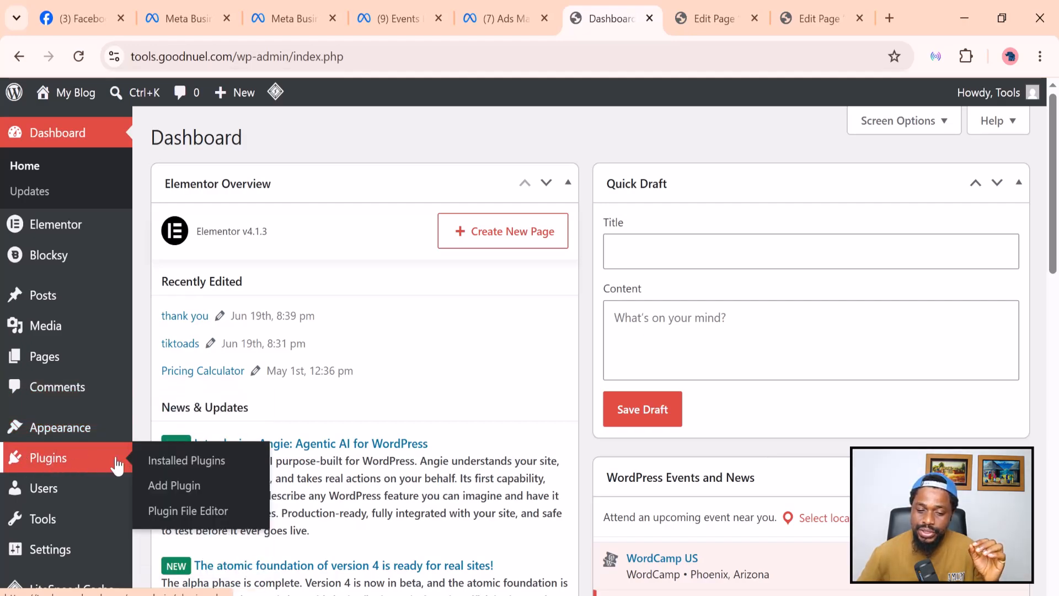
left_click(186, 487)
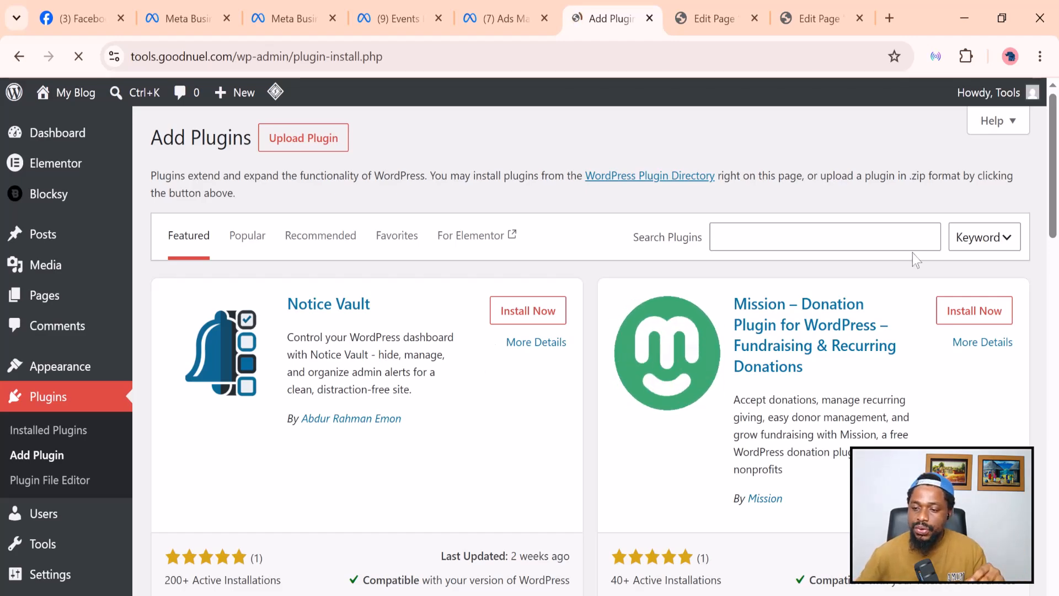
left_click(825, 237)
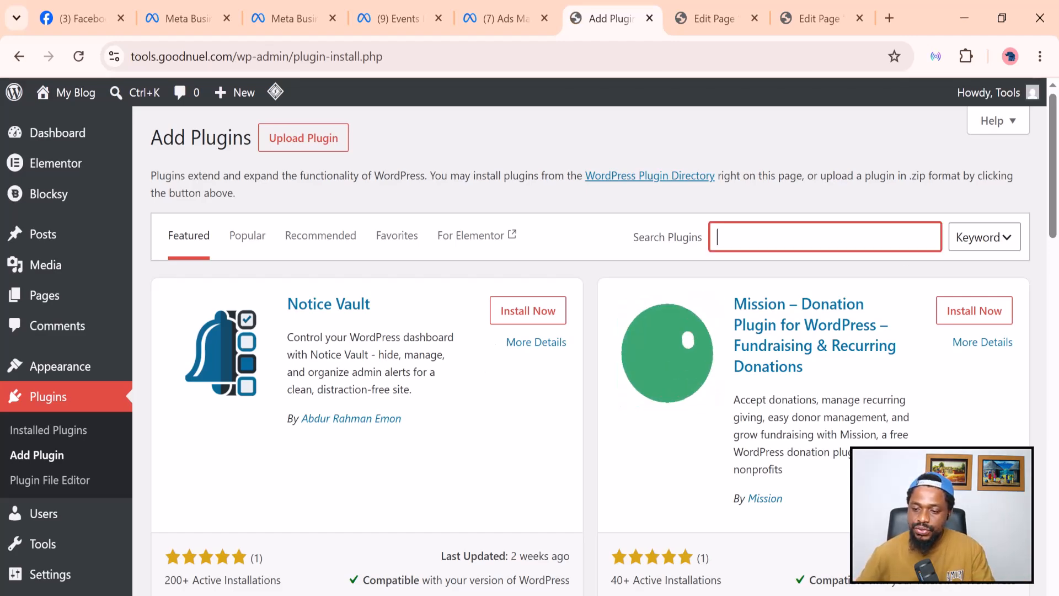
type("wp")
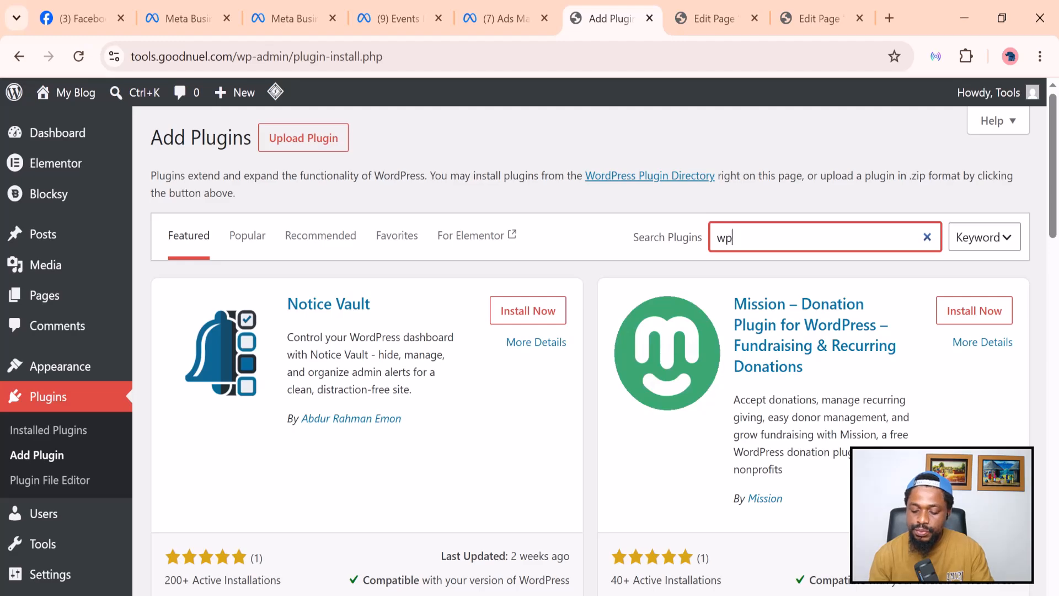
type(" code")
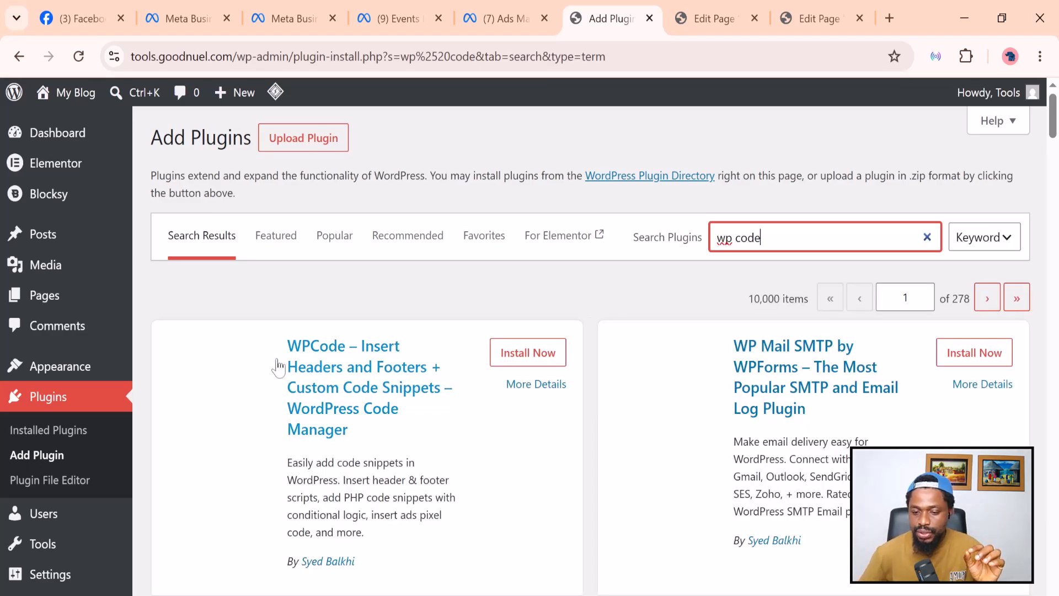
left_click(533, 356)
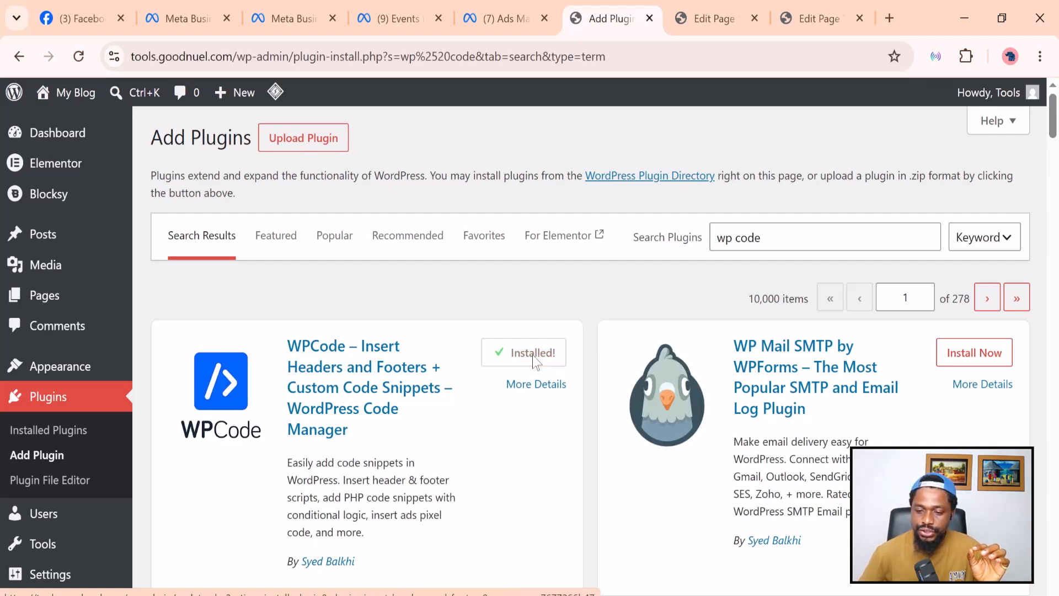
left_click(534, 358)
scroll(536, 363, "down", 2)
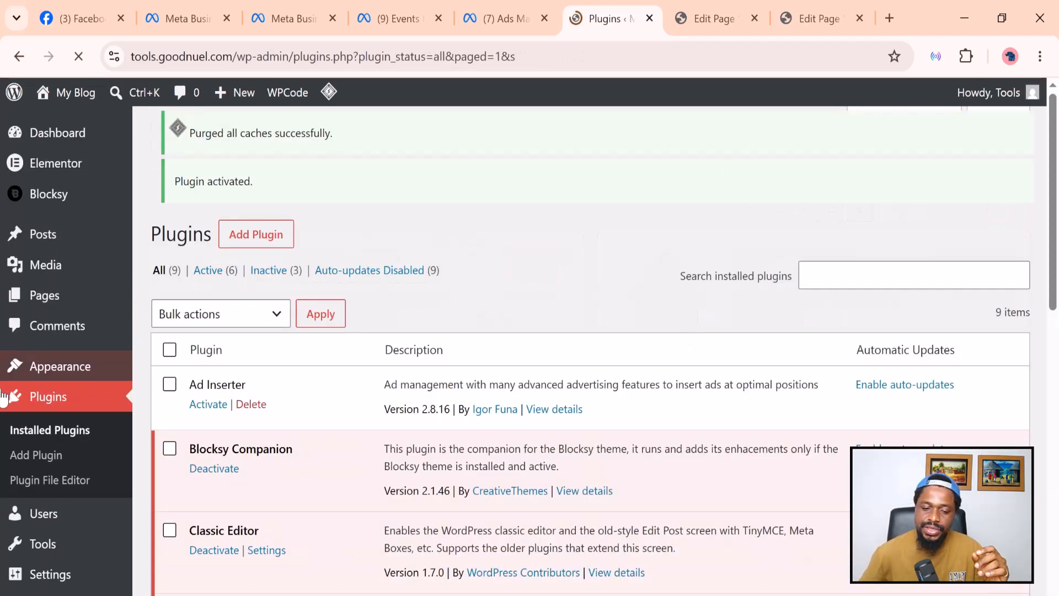
scroll(41, 287, "down", 3)
Open WPCode's site-wide Header & Footer code settings.
scroll(42, 287, "down", 3)
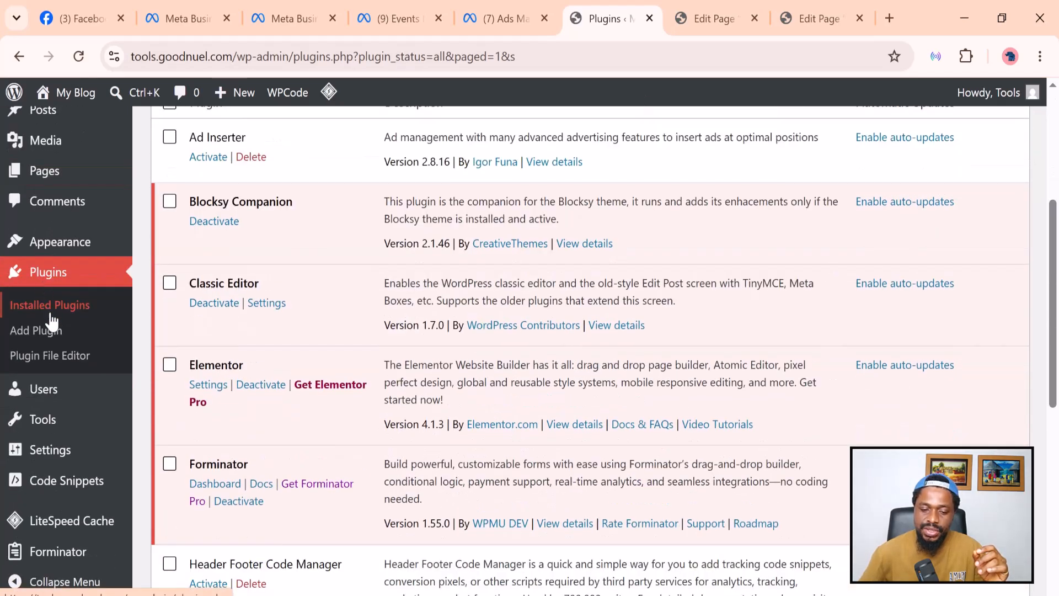
mouse_move(42, 496)
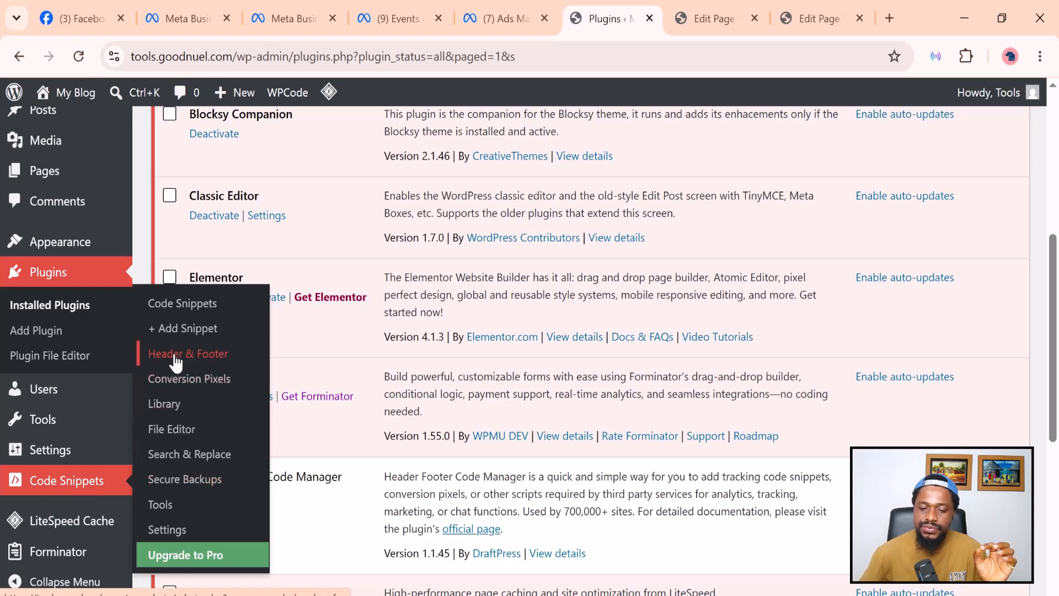
left_click(177, 359)
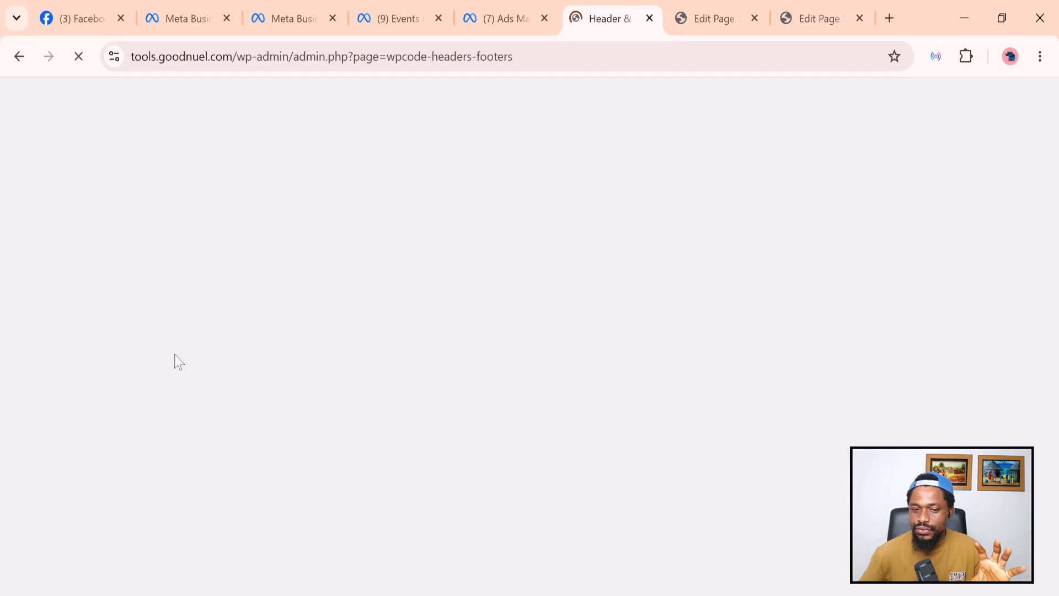
scroll(173, 359, "down", 3)
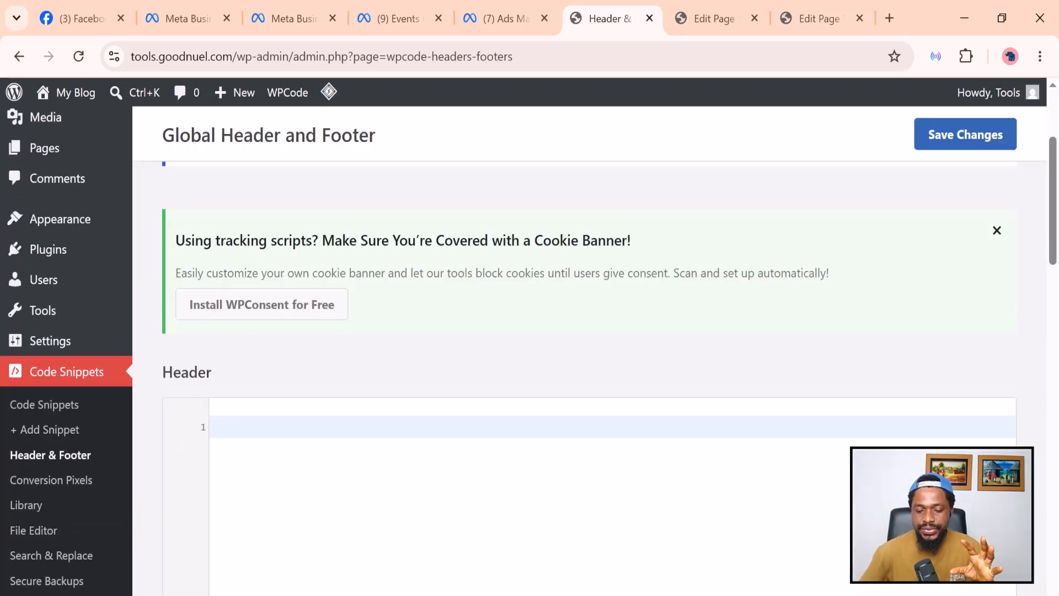
scroll(260, 430, "down", 12)
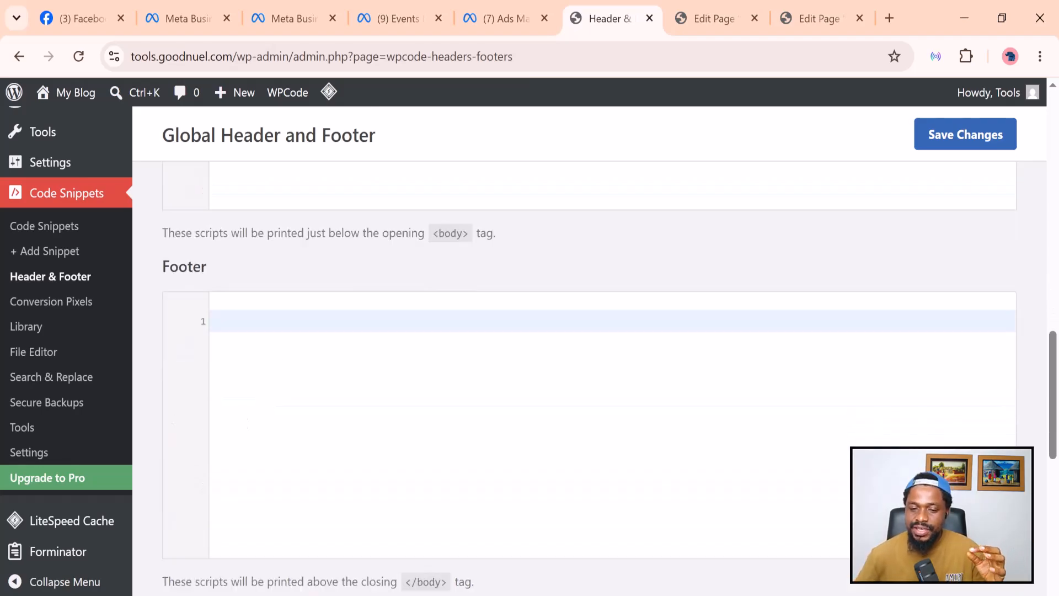
scroll(414, 340, "up", 8)
scroll(282, 280, "up", 5)
scroll(246, 284, "down", 2)
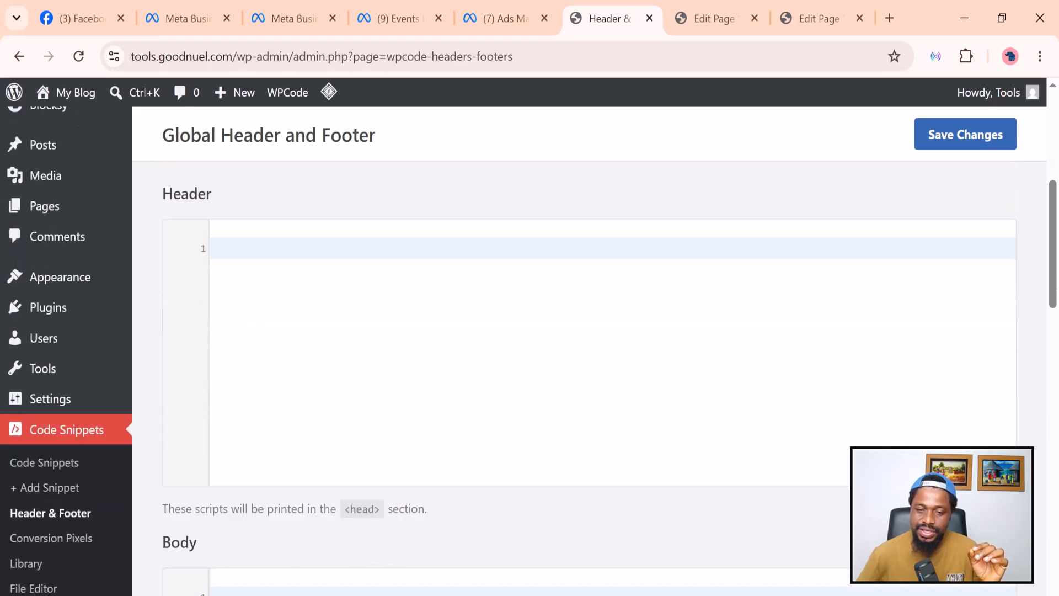
Paste the Meta Pixel base code into the Header box and save changes.
right_click(258, 247)
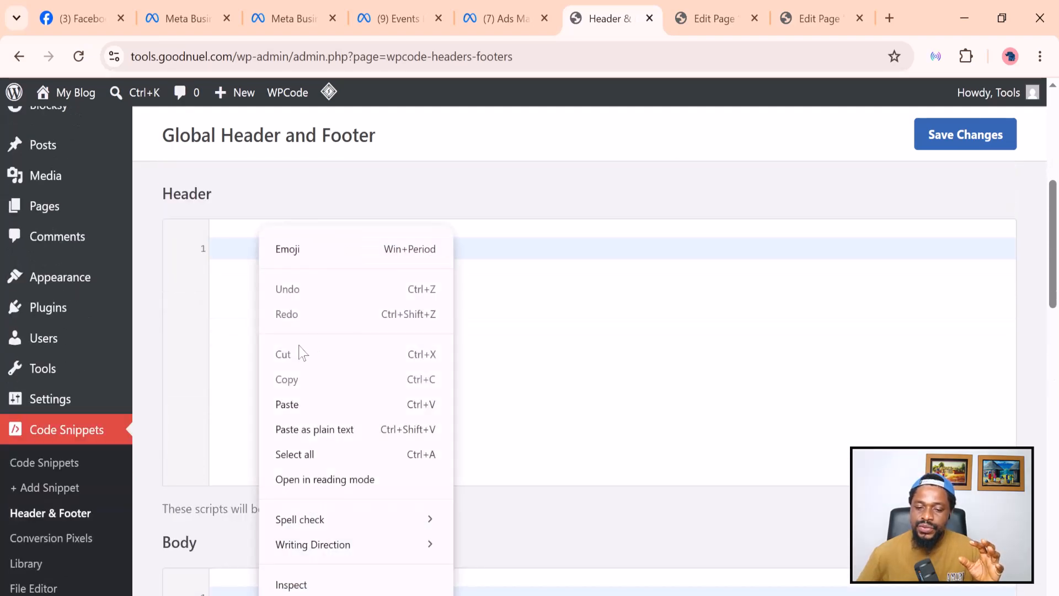
left_click(301, 408)
scroll(552, 331, "down", 2)
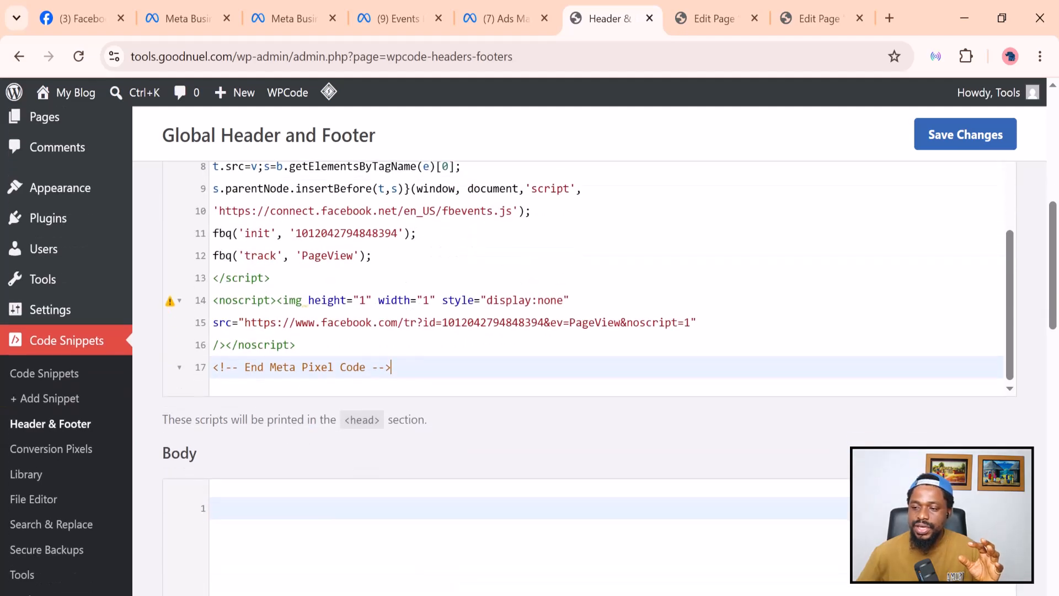
left_click(950, 145)
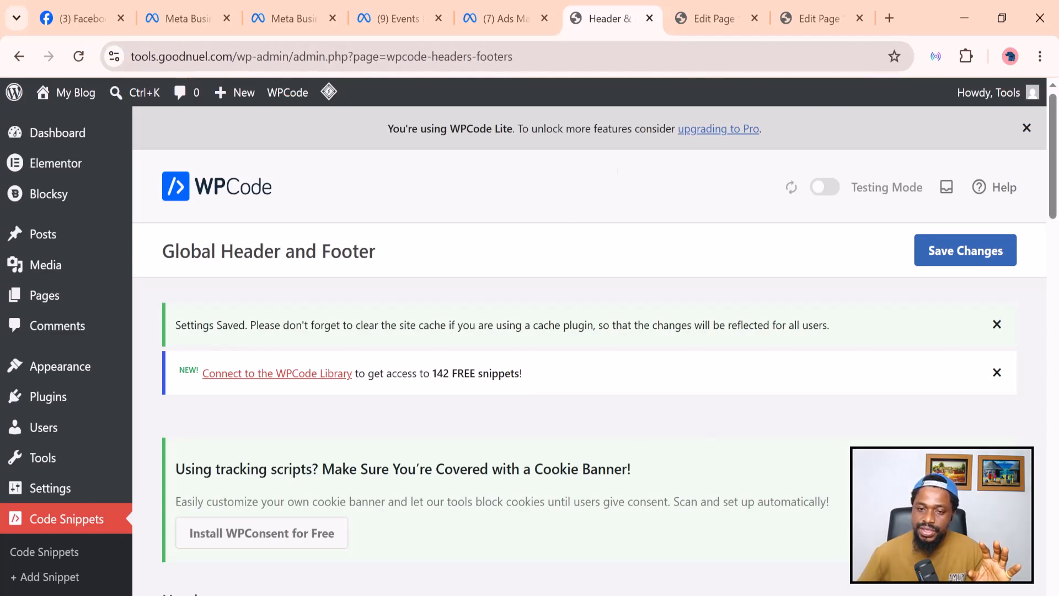
Copy the WordPress site's URL from the address bar.
left_click_drag(232, 57, 131, 57)
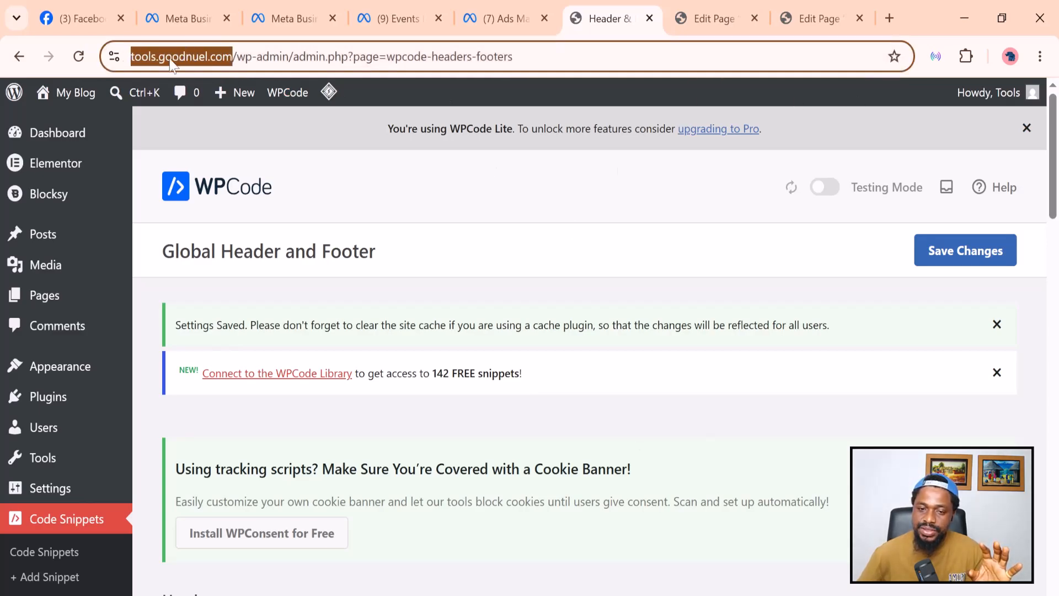
right_click(200, 57)
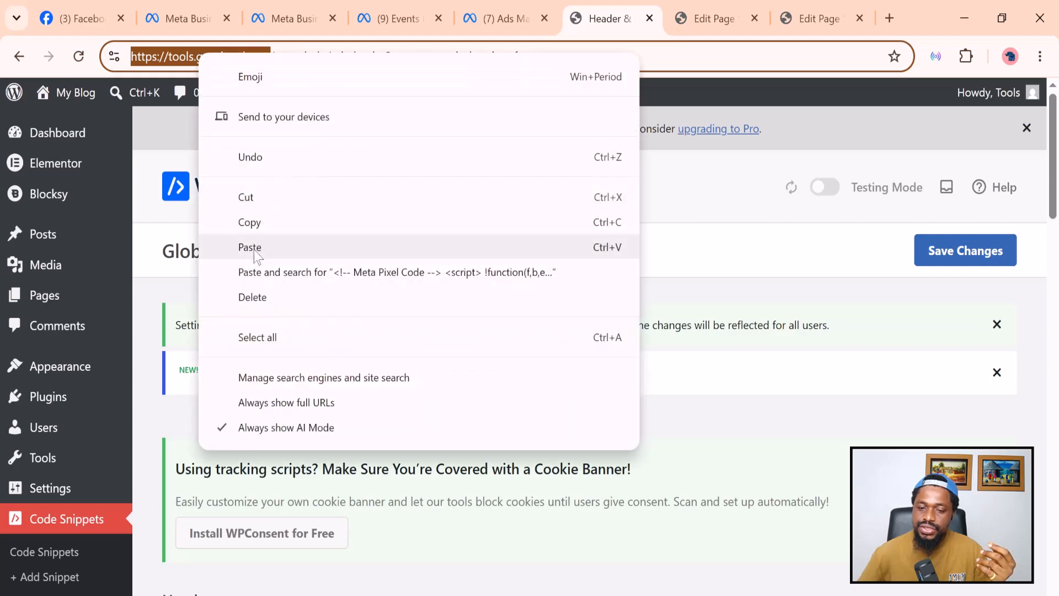
left_click(259, 231)
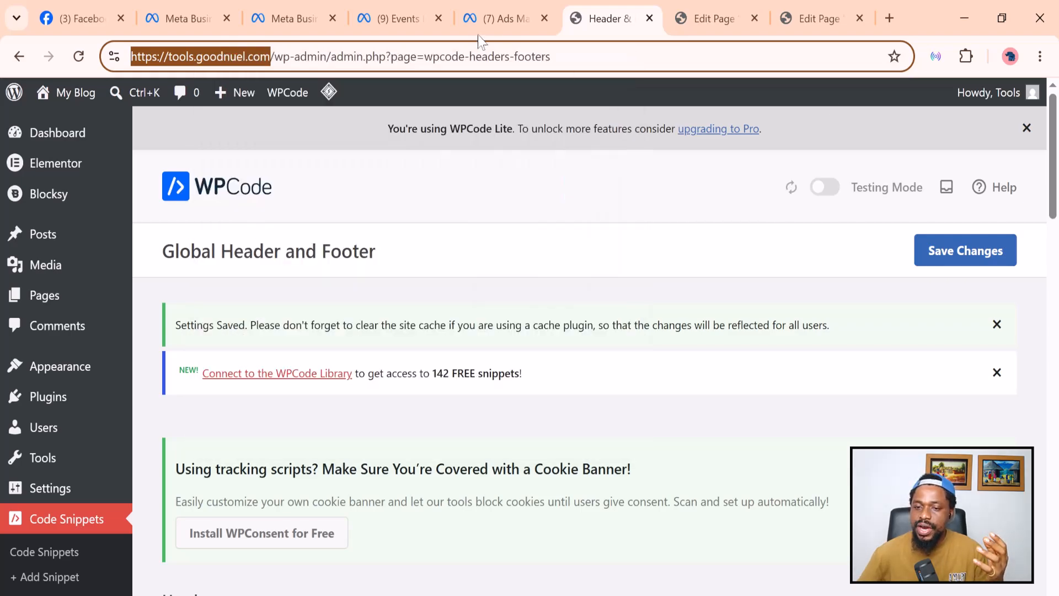
Finish the Events Manager pixel setup wizard with automatic advanced matching turned on.
left_click(402, 23)
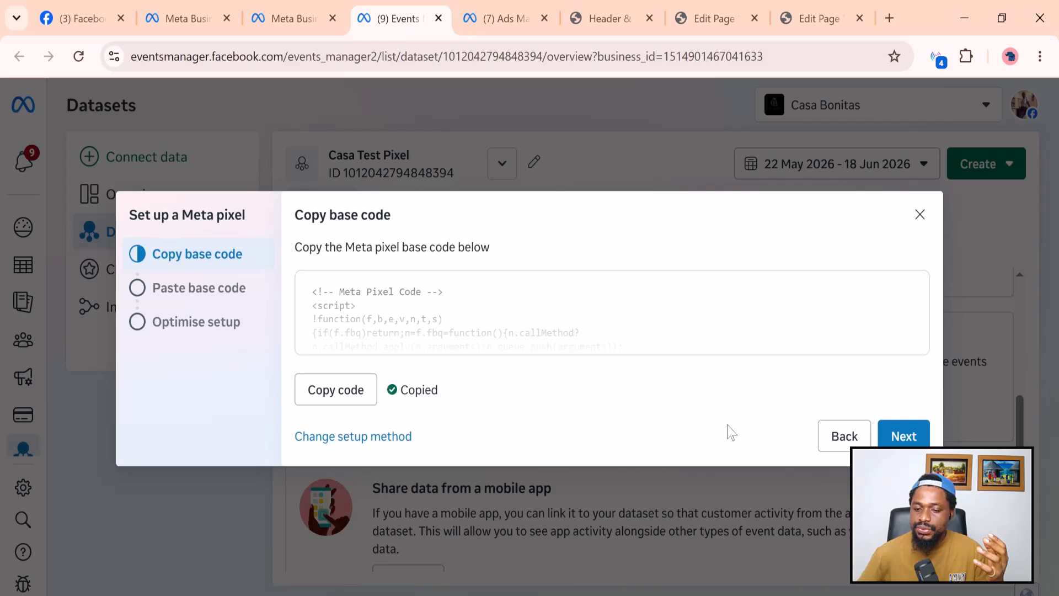
left_click(898, 437)
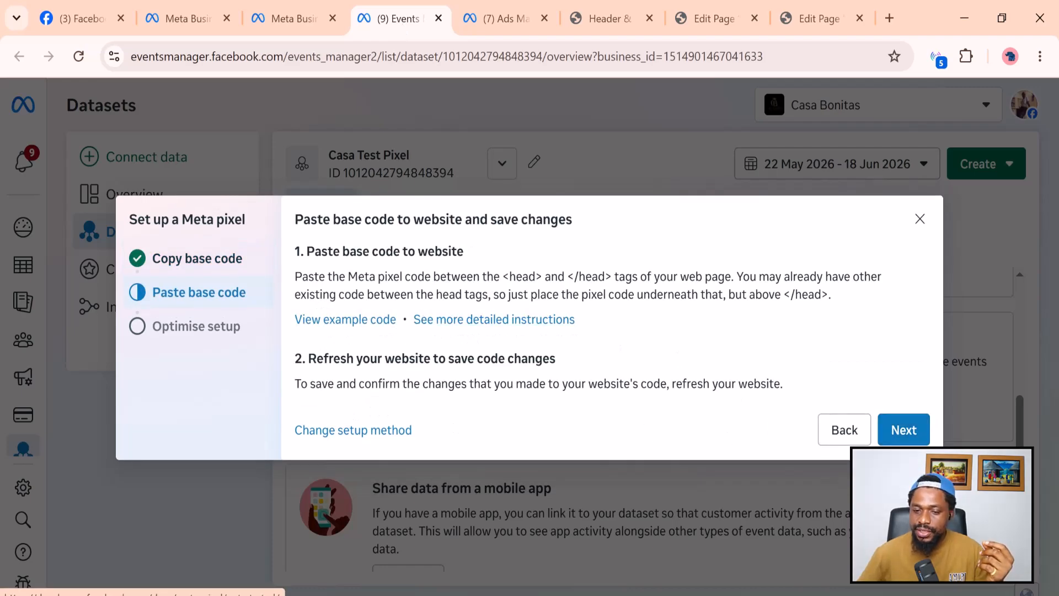
left_click(905, 431)
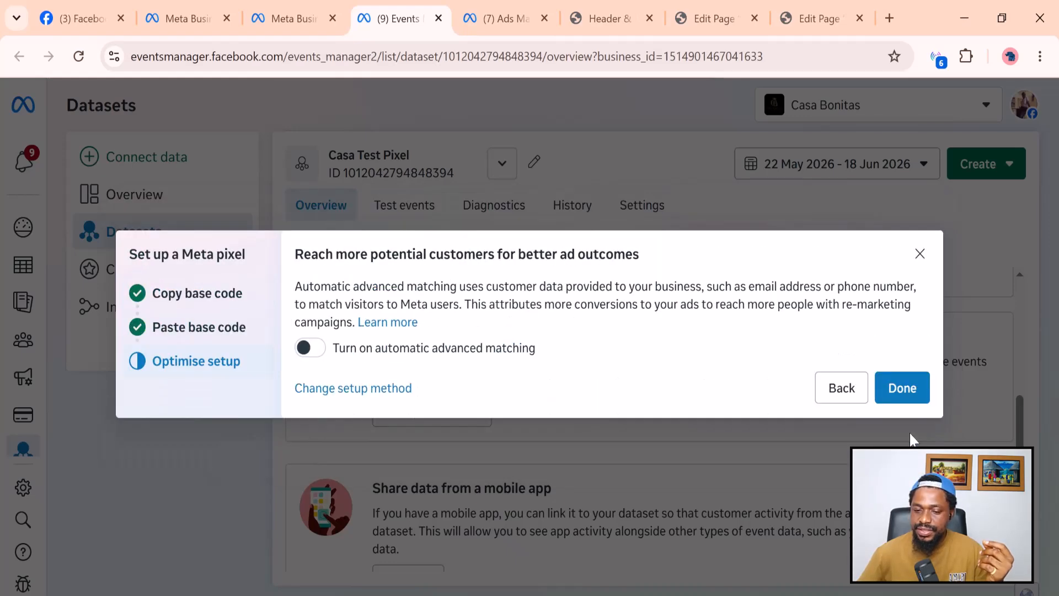
left_click(314, 349)
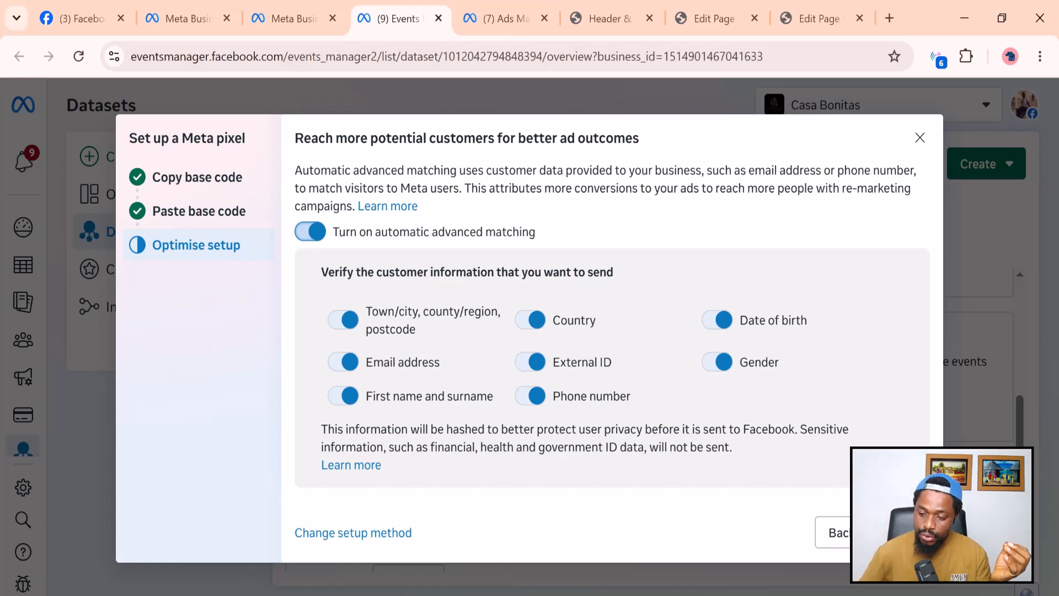
left_click(902, 533)
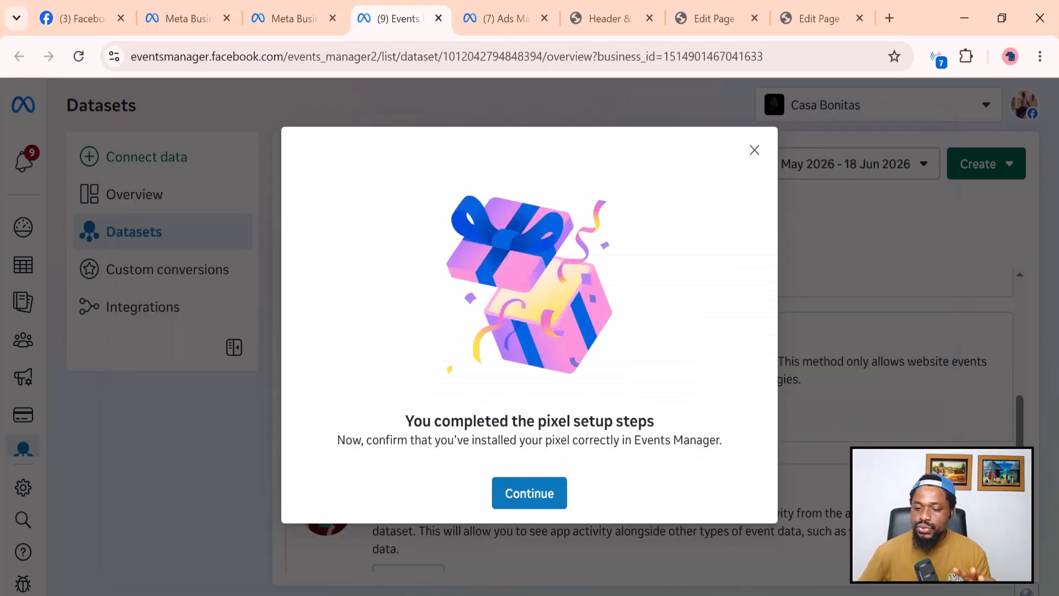
left_click(561, 496)
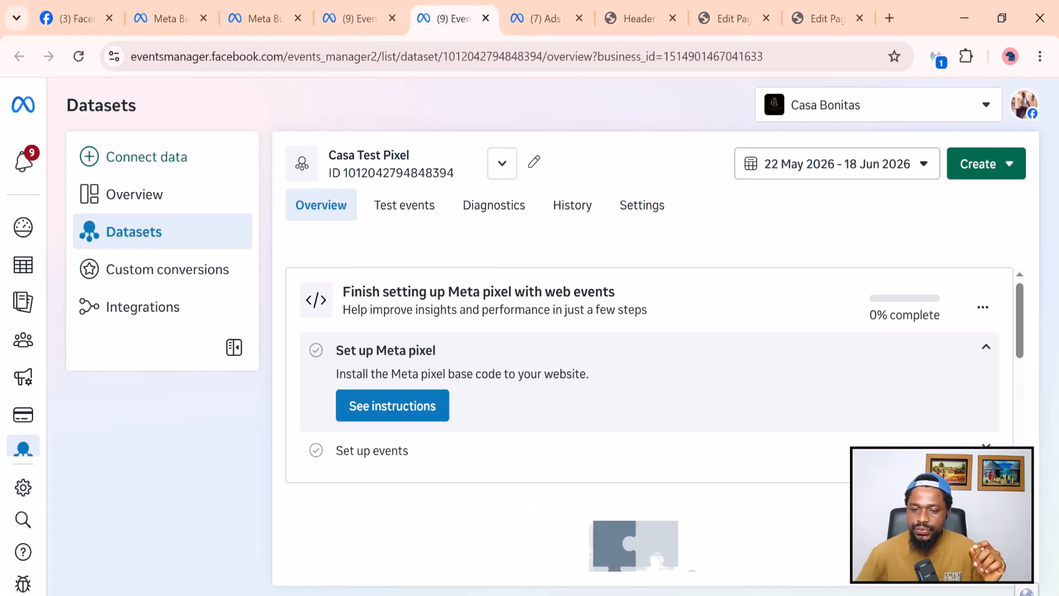
On the pixel's Test events page, choose Website as the channel to test.
left_click(401, 220)
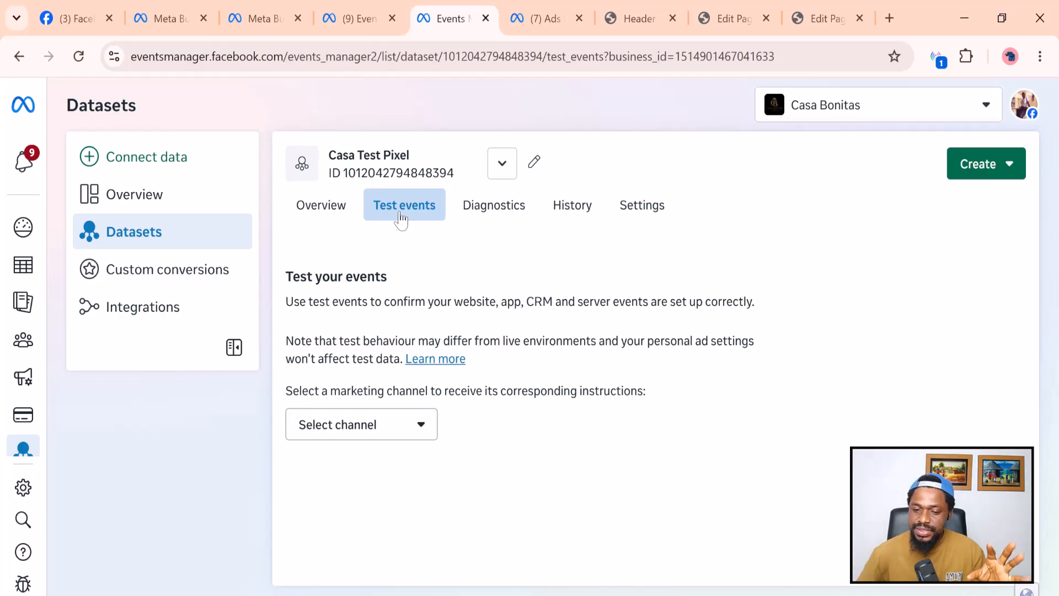
left_click(428, 429)
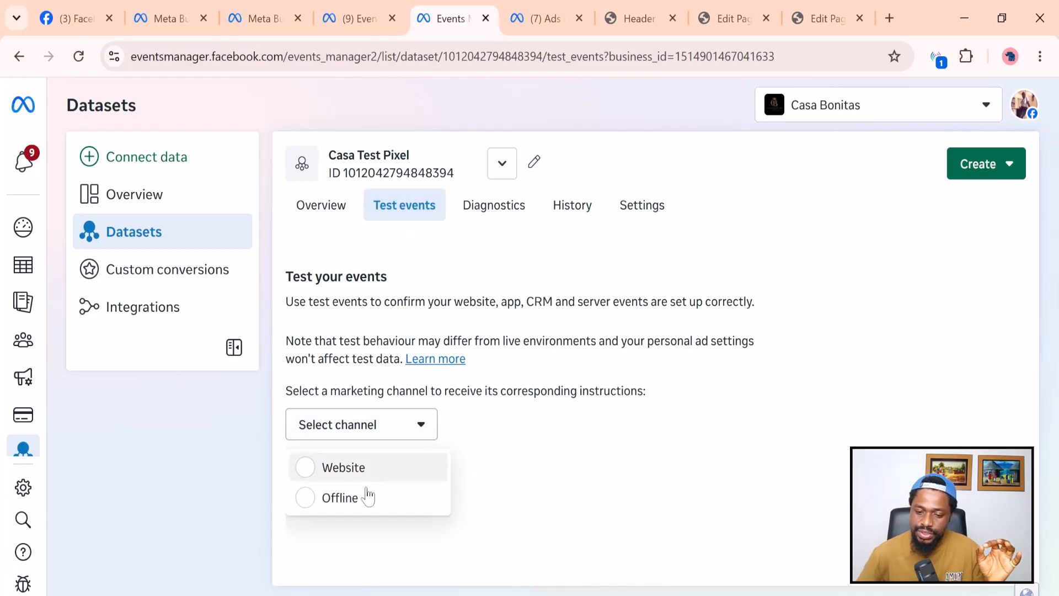
left_click(309, 478)
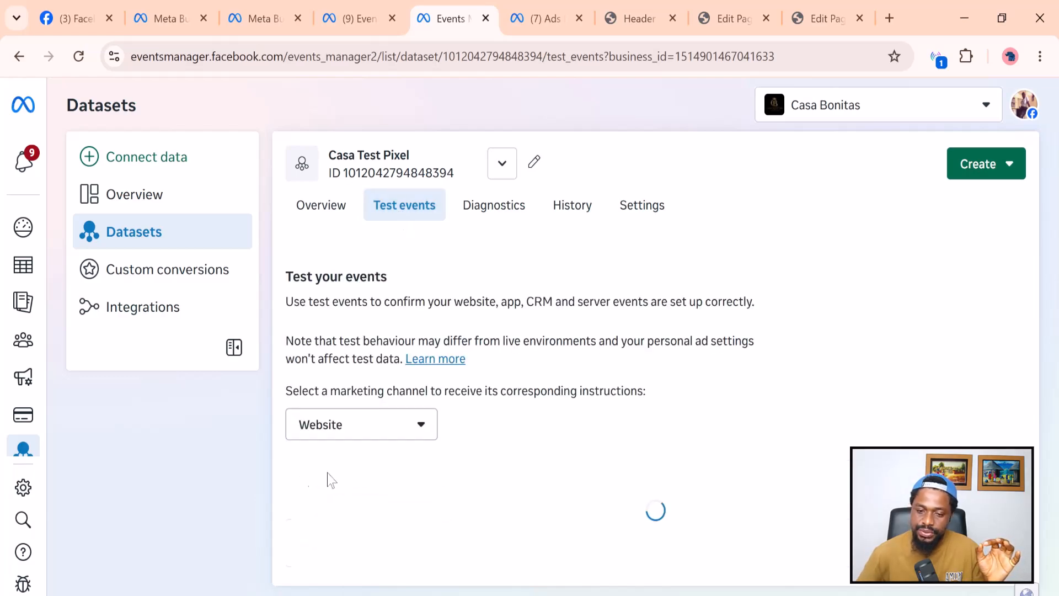
scroll(362, 530, "down", 1)
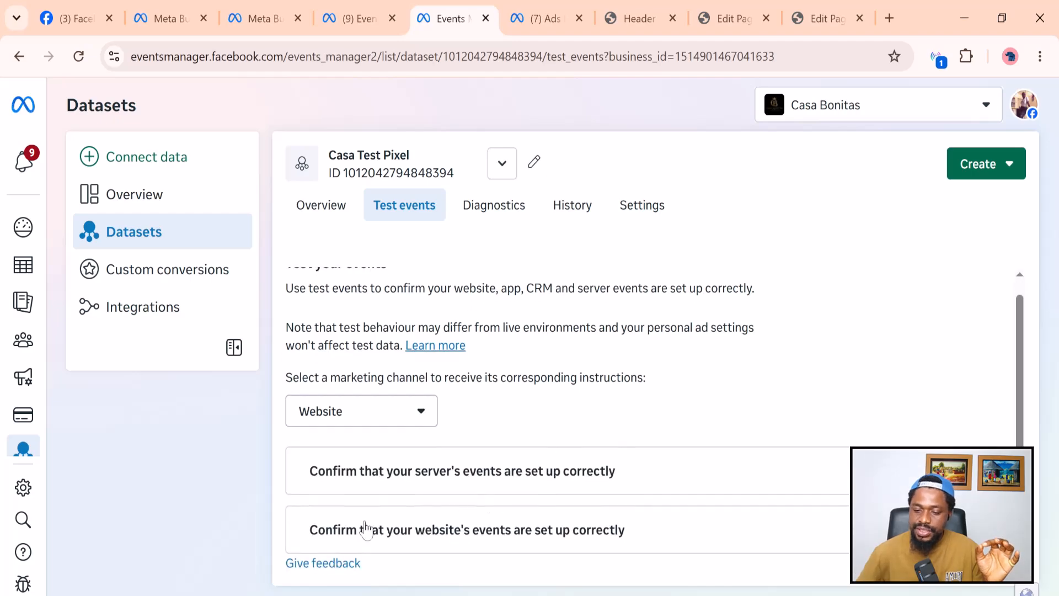
left_click(476, 534)
scroll(522, 428, "down", 3)
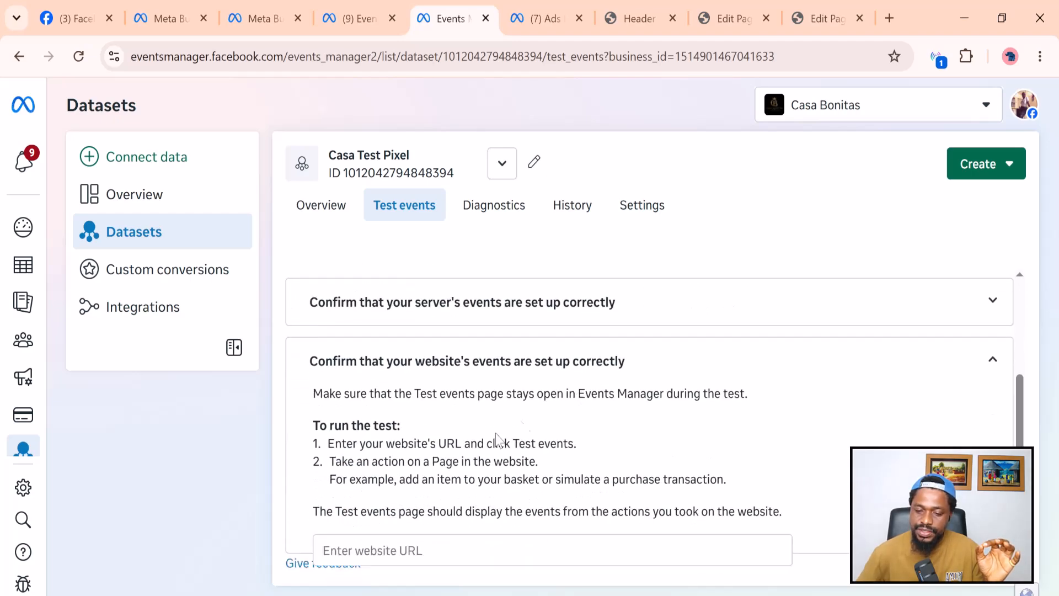
scroll(415, 495, "down", 1)
left_click(371, 495)
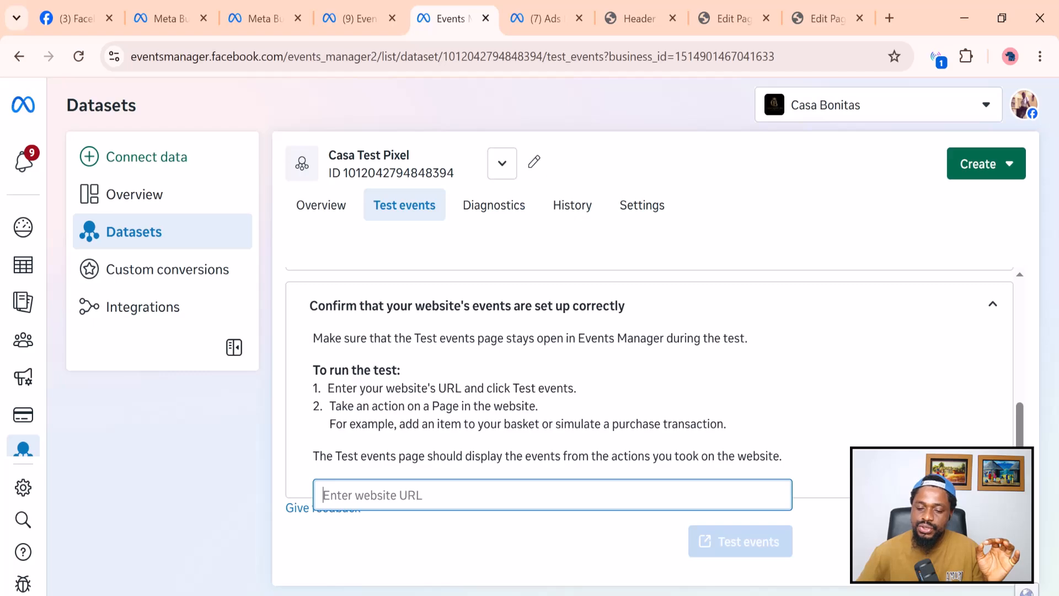
right_click(372, 492)
left_click(418, 302)
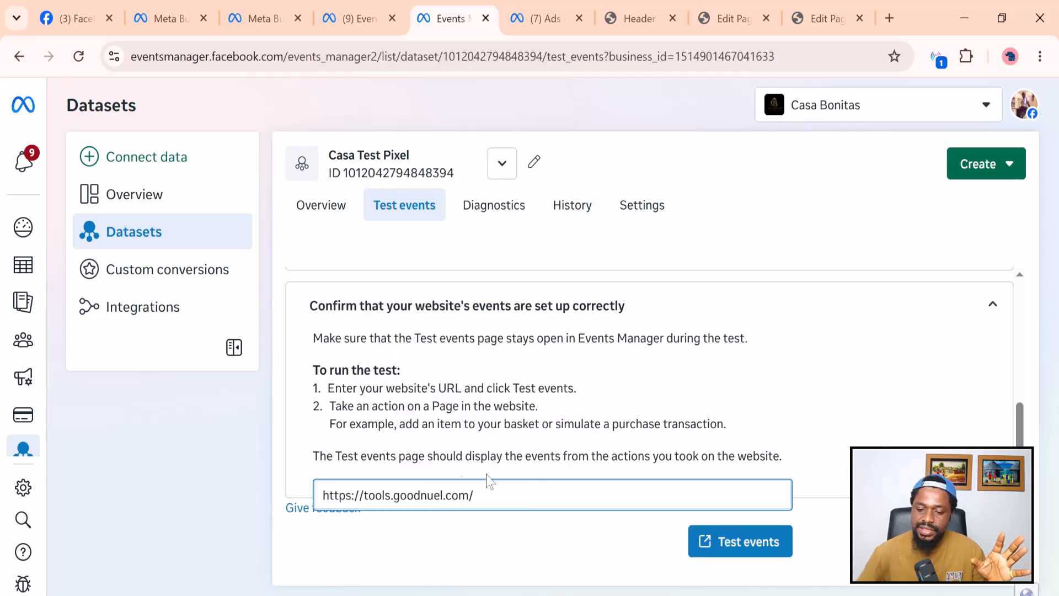
left_click(758, 548)
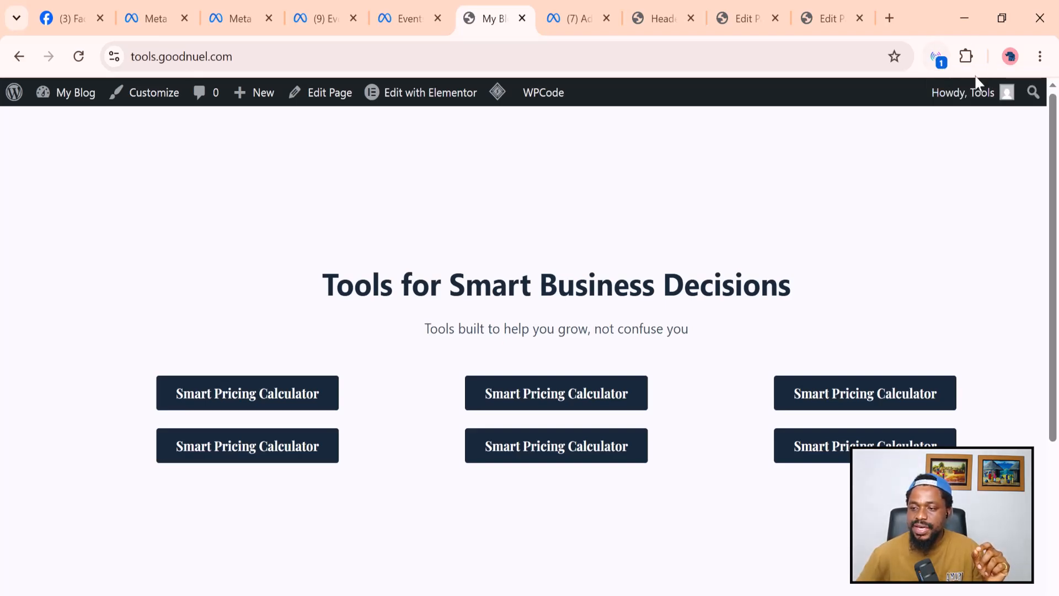
Find Meta Pixel Helper via a 'meta' search, add it from the Chrome Web Store, and open its panel.
left_click(889, 18)
type("meta")
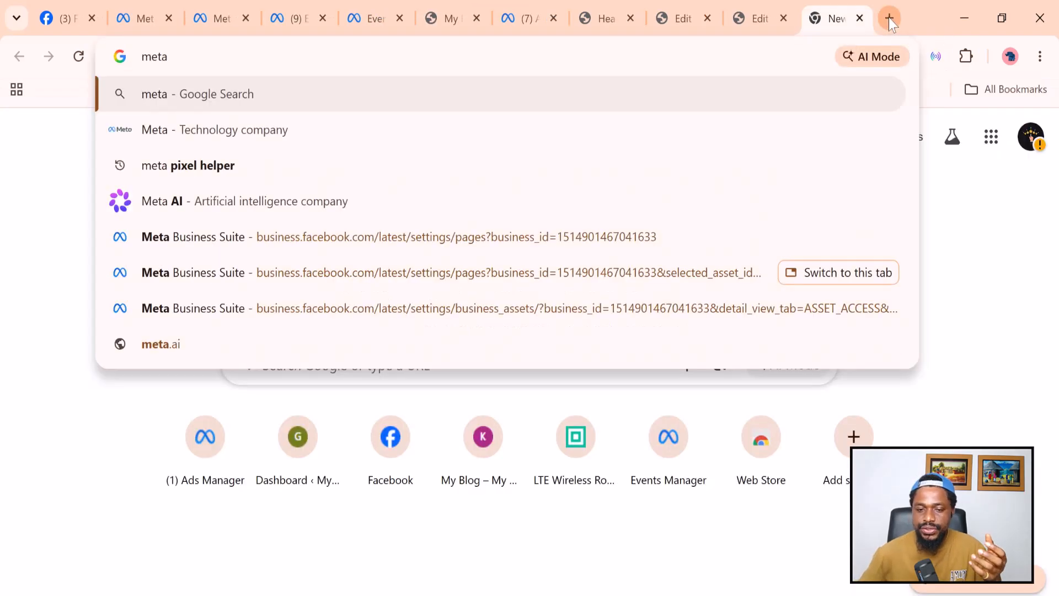
left_click(164, 167)
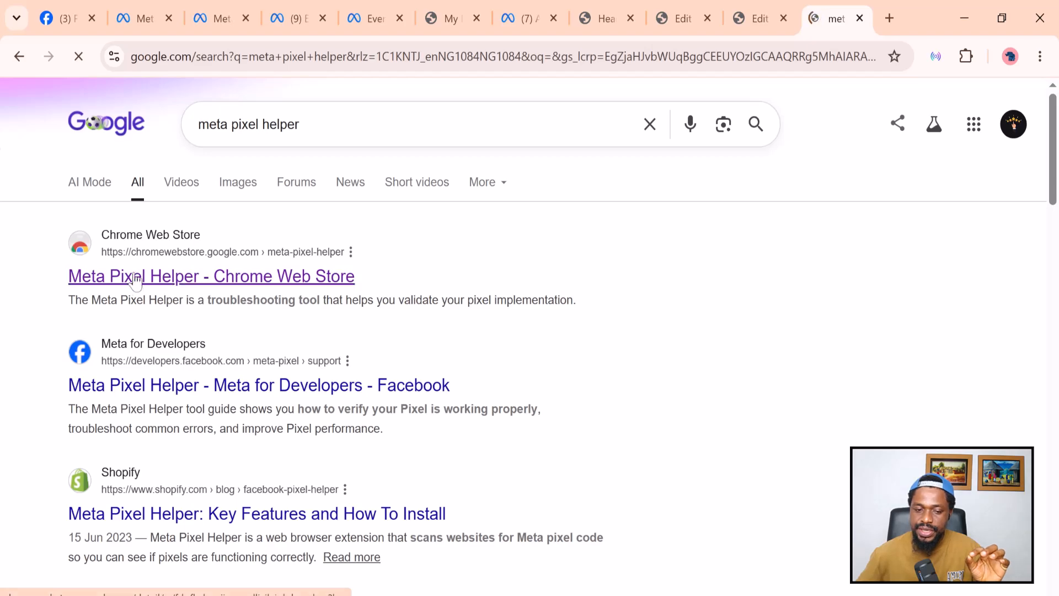
left_click(149, 276)
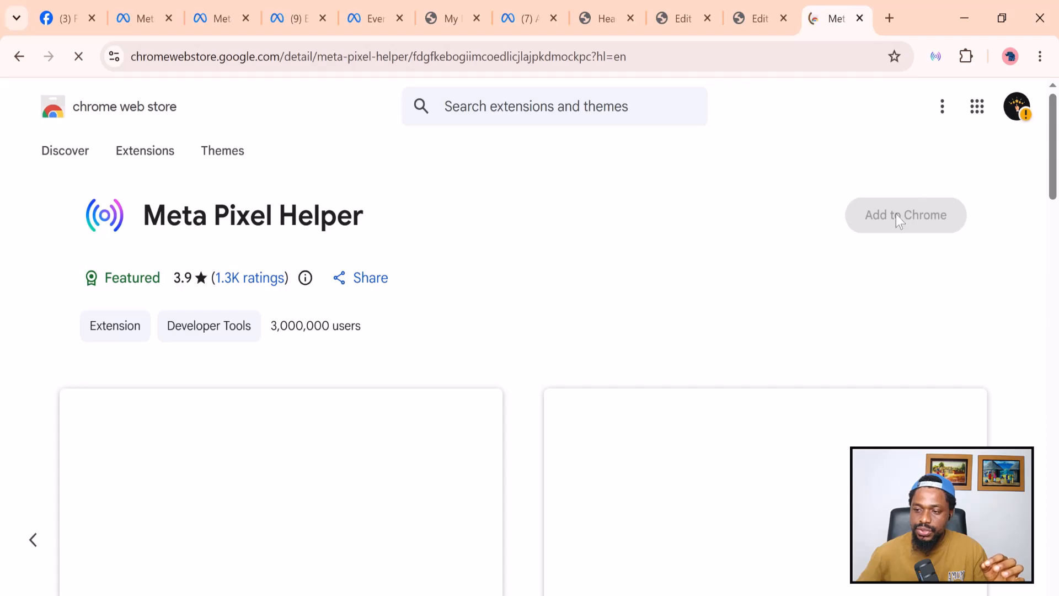
left_click(936, 56)
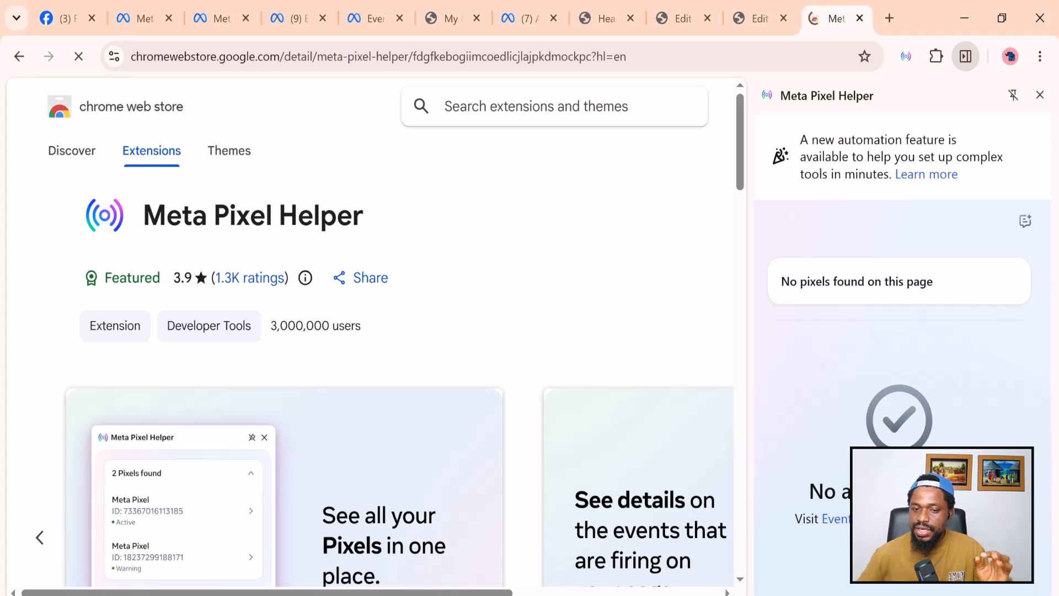
On the blog, confirm the pixel fires PageView in Pixel Helper, copy its ID, and return to Events Manager.
left_click(446, 22)
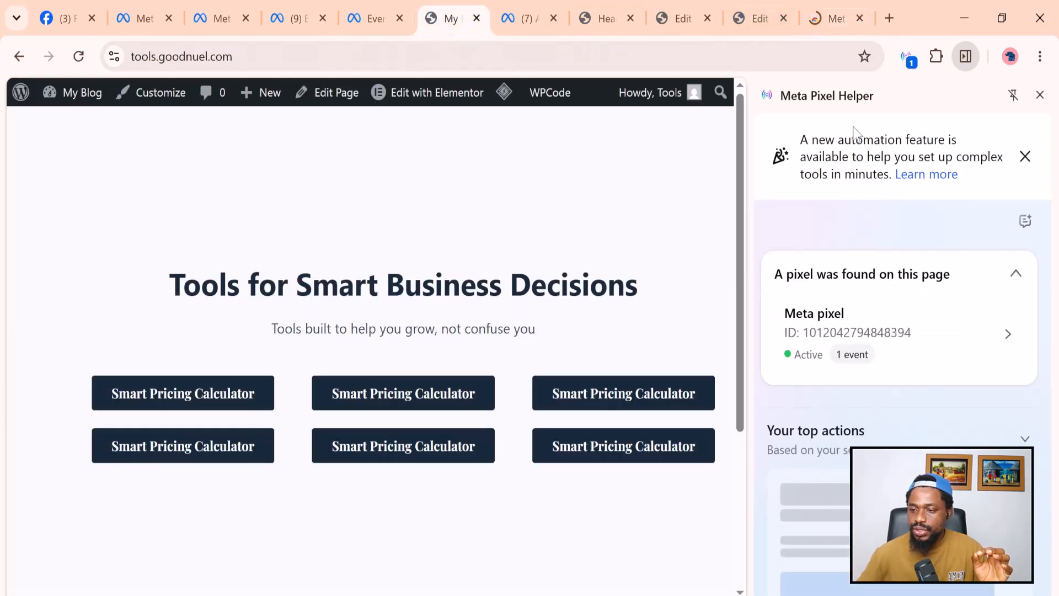
left_click(908, 61)
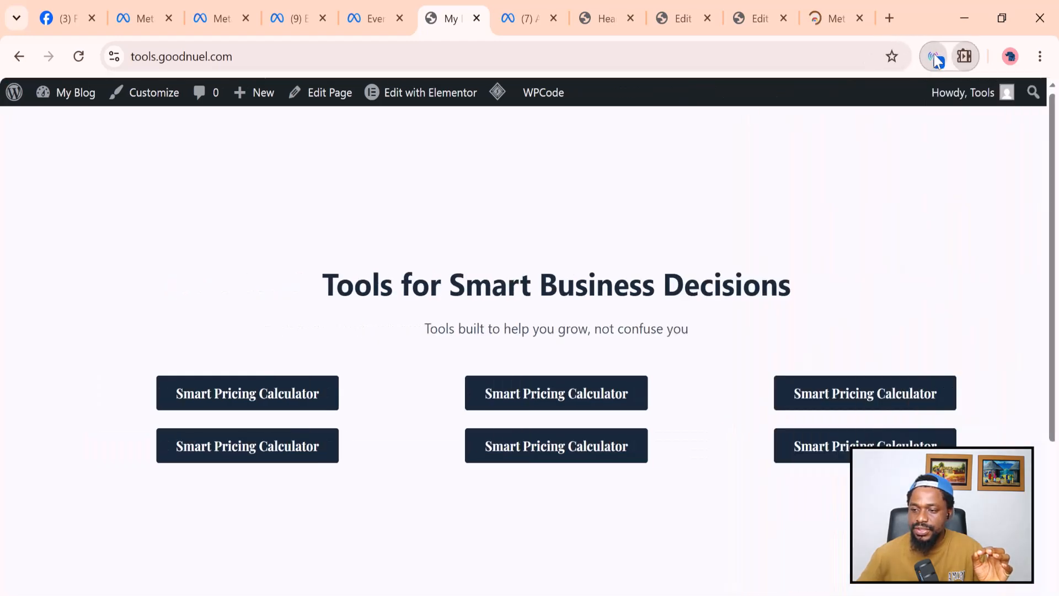
left_click(938, 60)
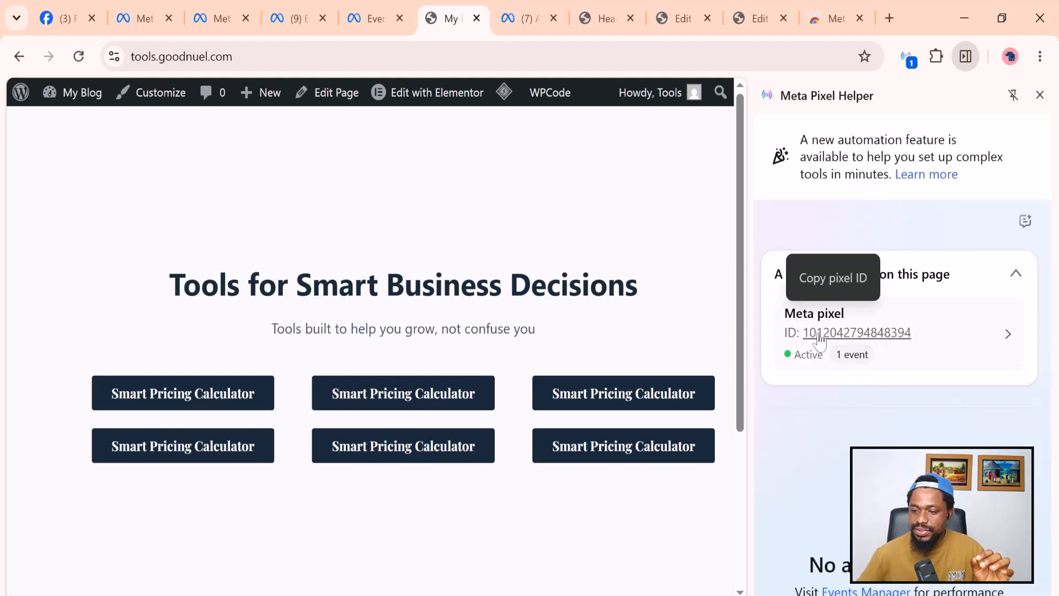
left_click(865, 331)
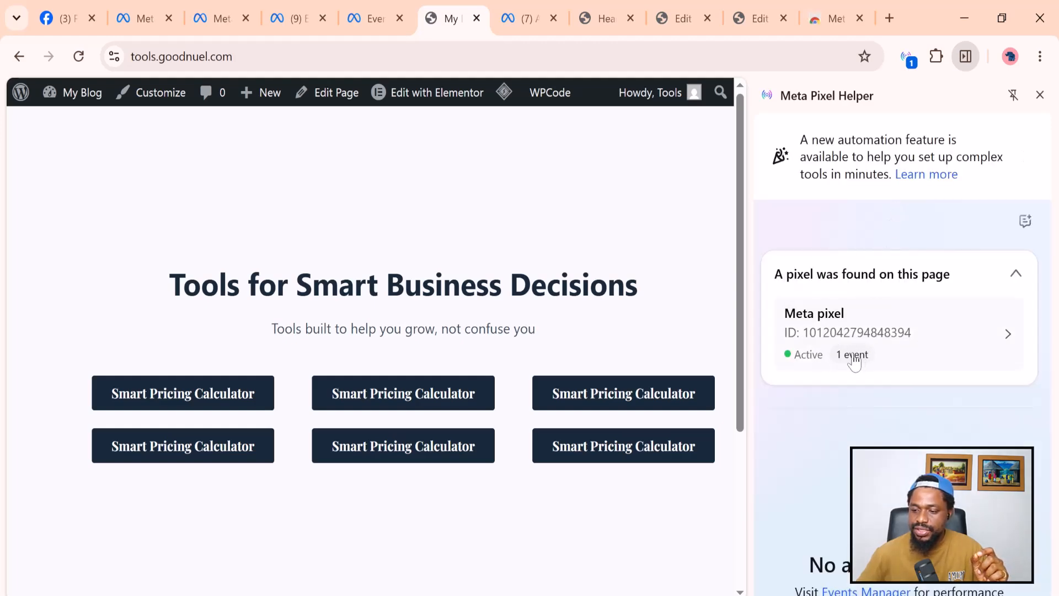
left_click(1006, 335)
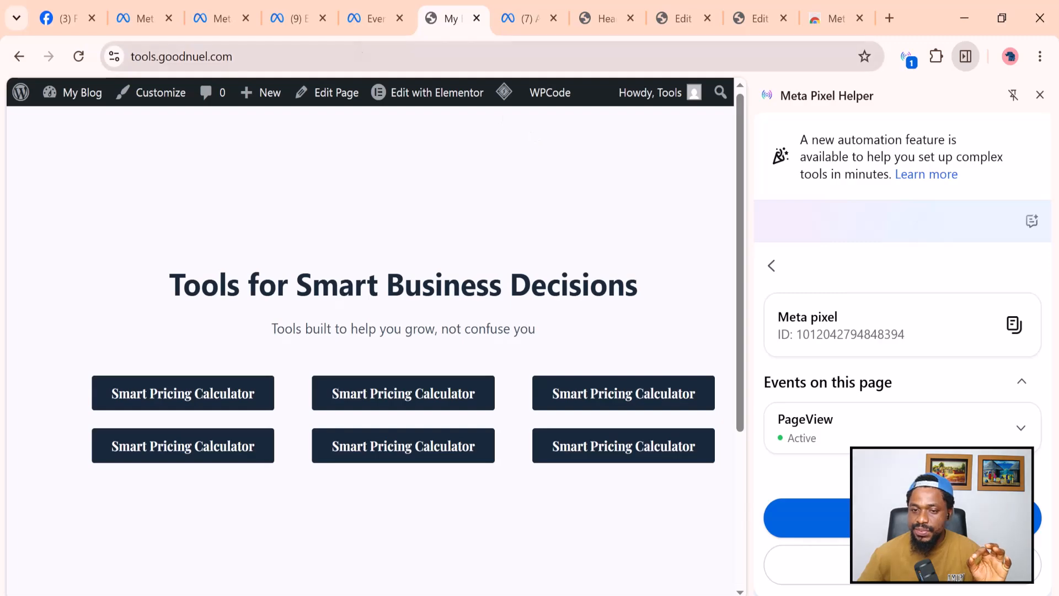
left_click(368, 22)
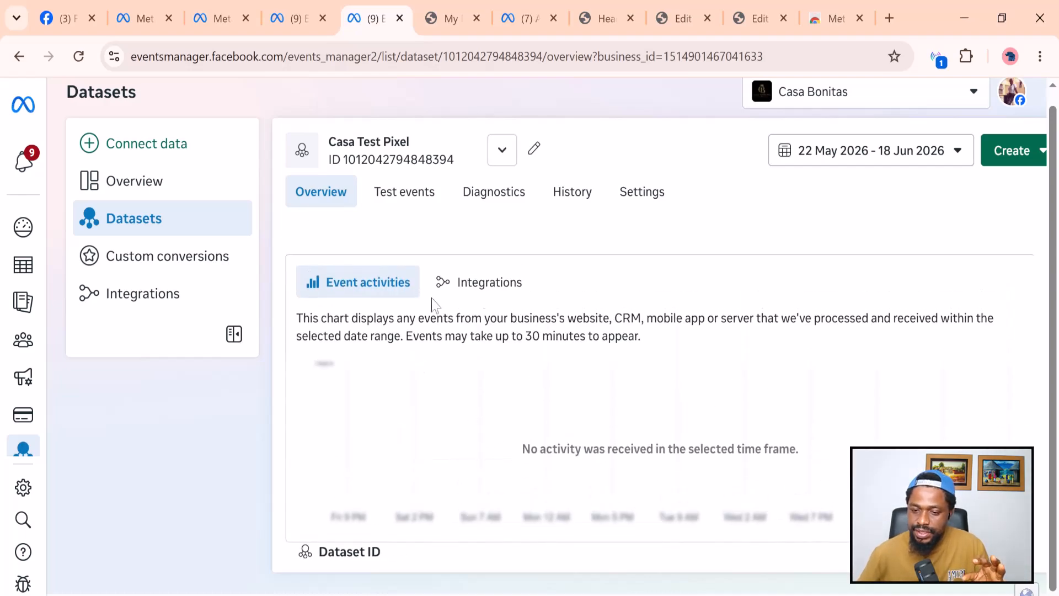
Open Casa Test Pixel's Settings and scroll down to the Event setup section.
scroll(752, 407, "down", 2)
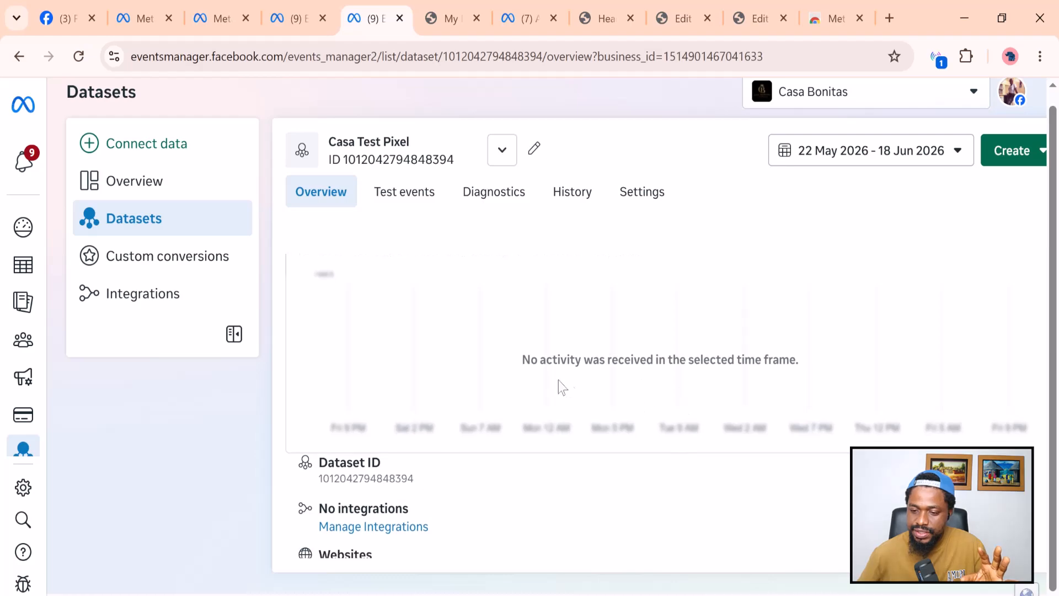
scroll(570, 379, "down", 5)
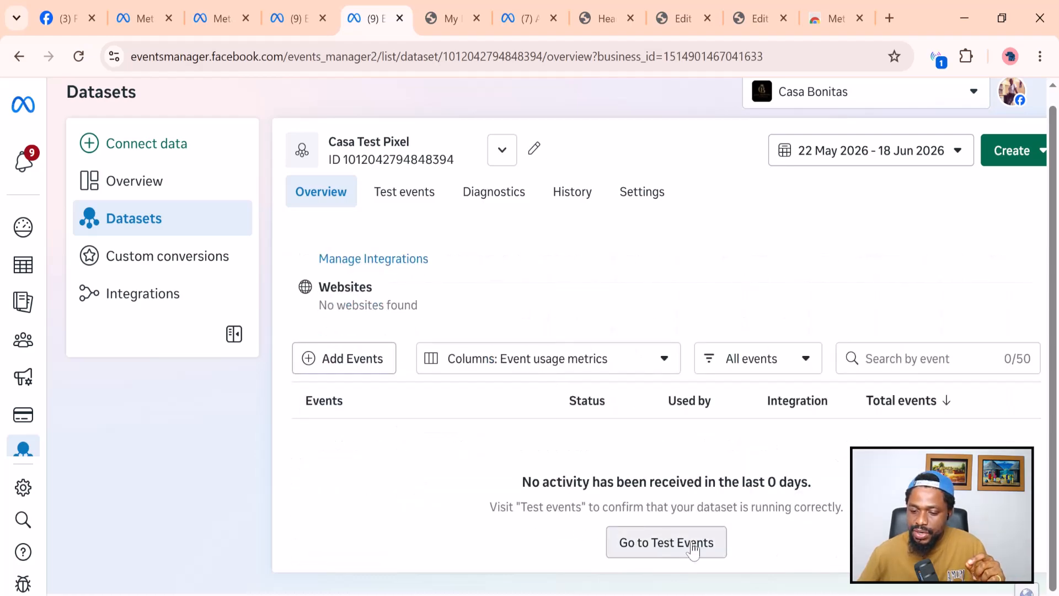
scroll(634, 524, "up", 5)
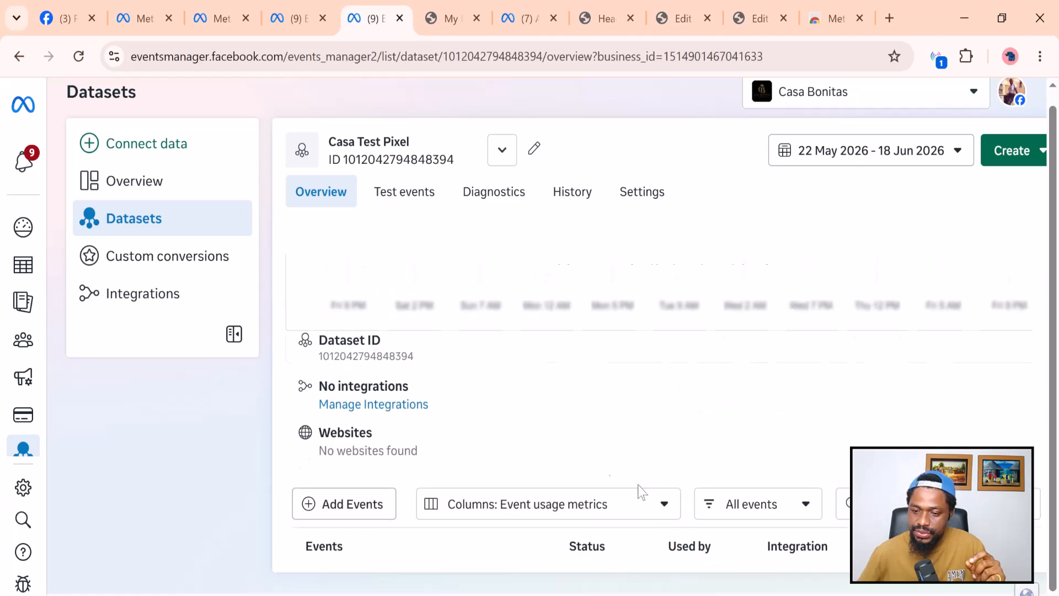
left_click(644, 192)
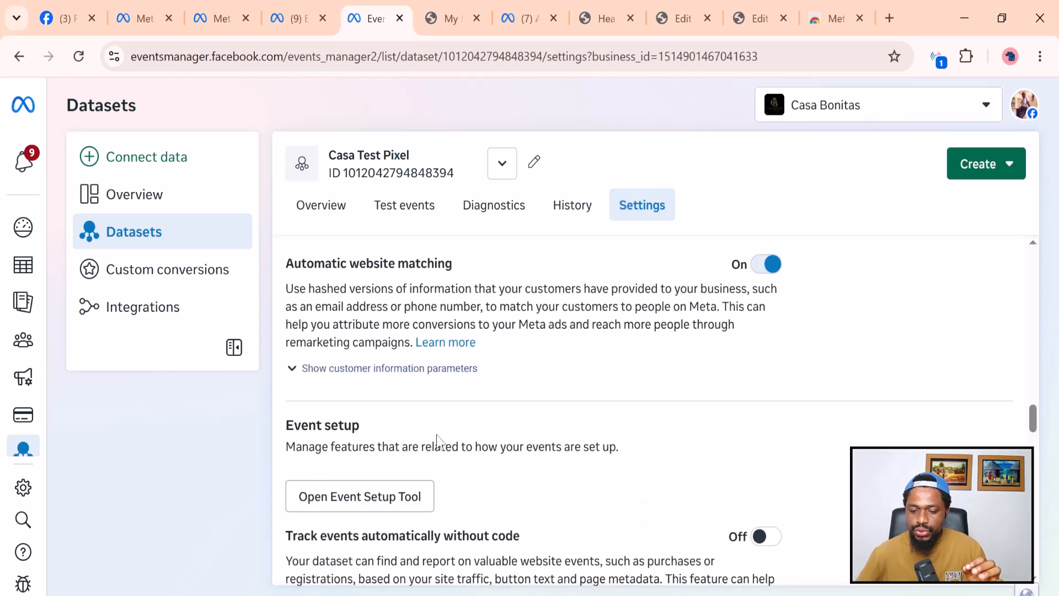
scroll(433, 441, "down", 2)
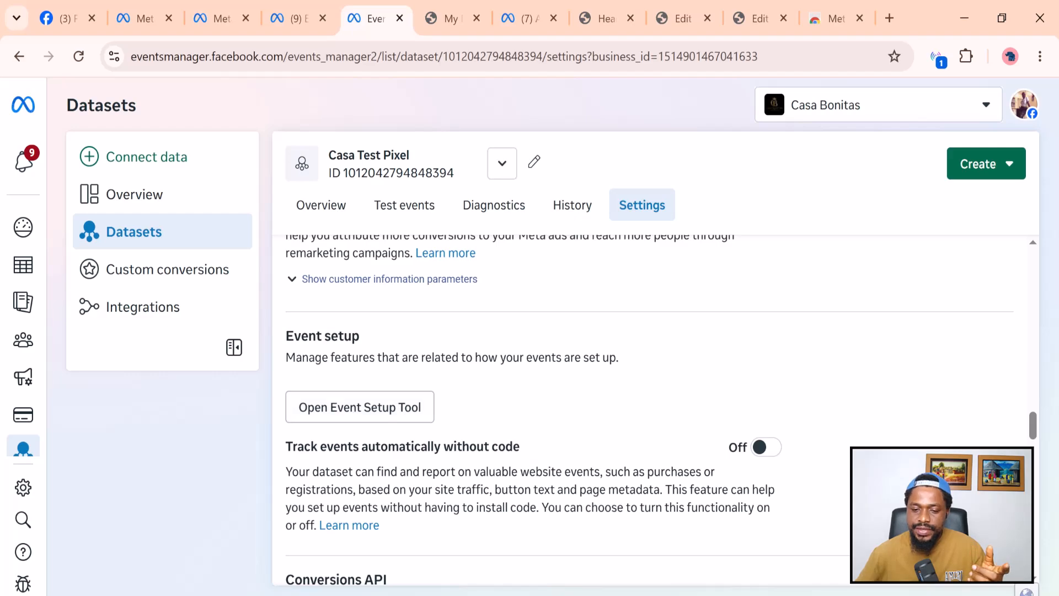
Launch the Event Setup Tool, leave the Website URL empty, and go to the WordPress editor.
left_click(342, 413)
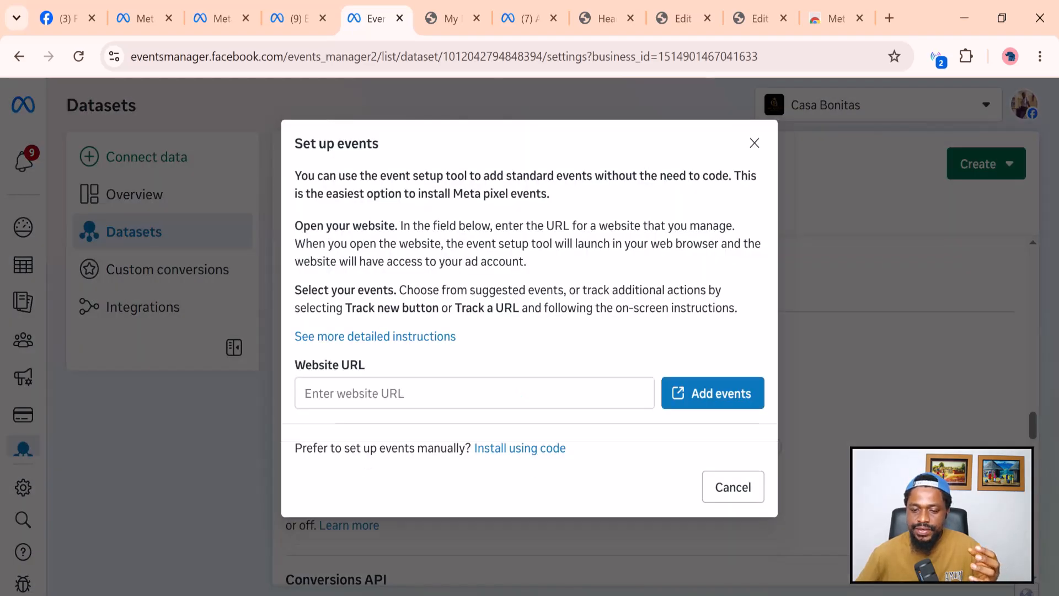
right_click(307, 399)
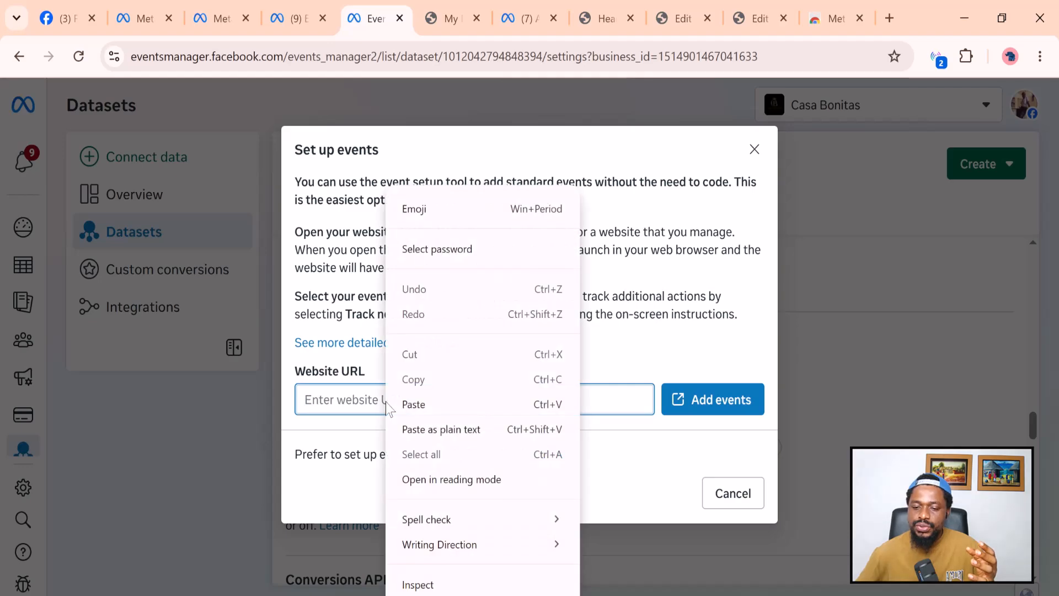
left_click(306, 395)
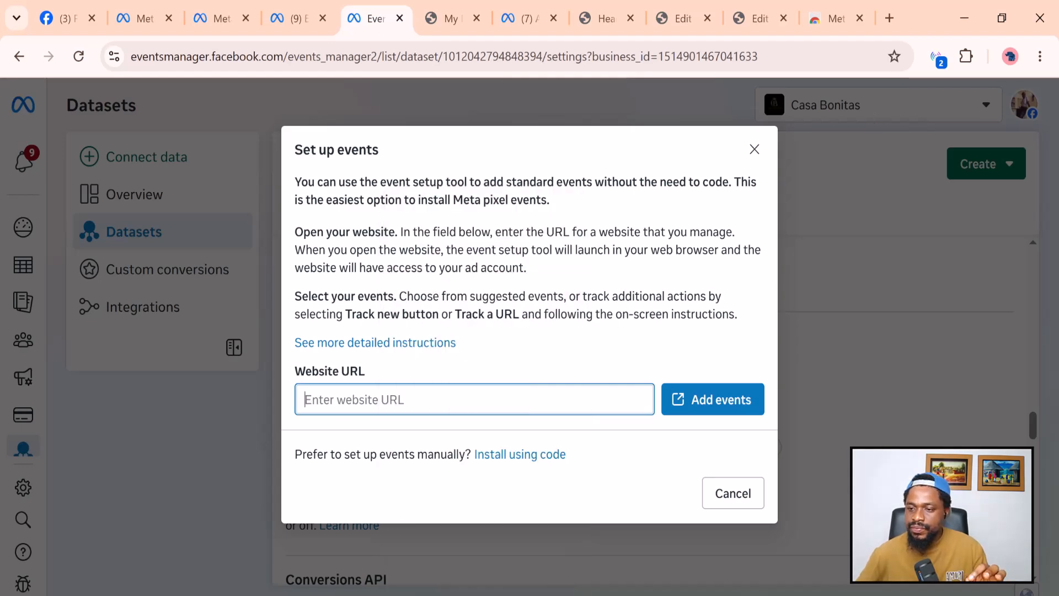
left_click(754, 21)
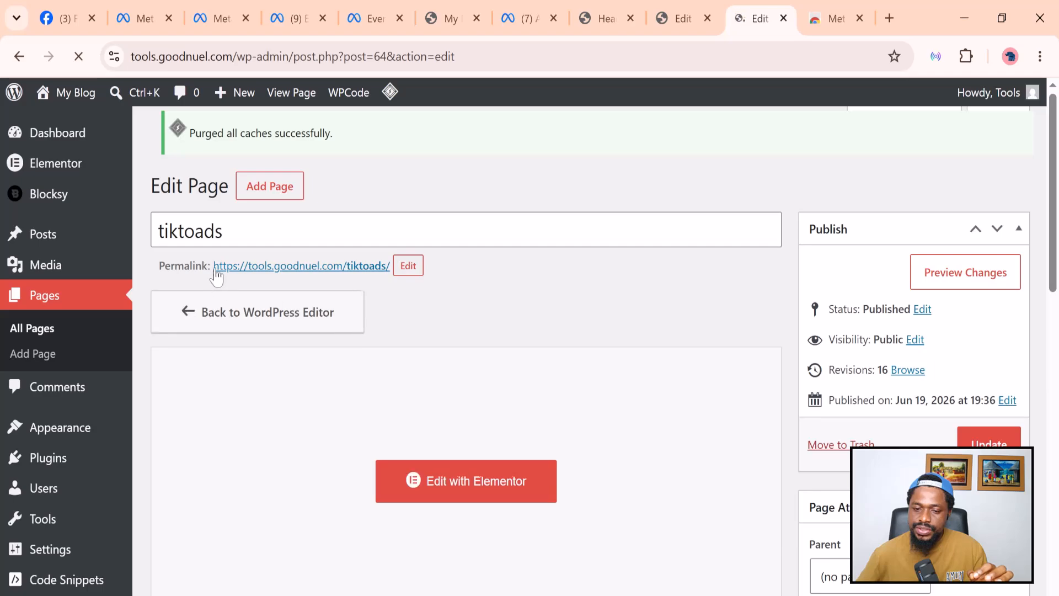
Copy the tiktoads page's permalink from WordPress and return to the Set up events dialog.
left_click_drag(215, 267, 391, 264)
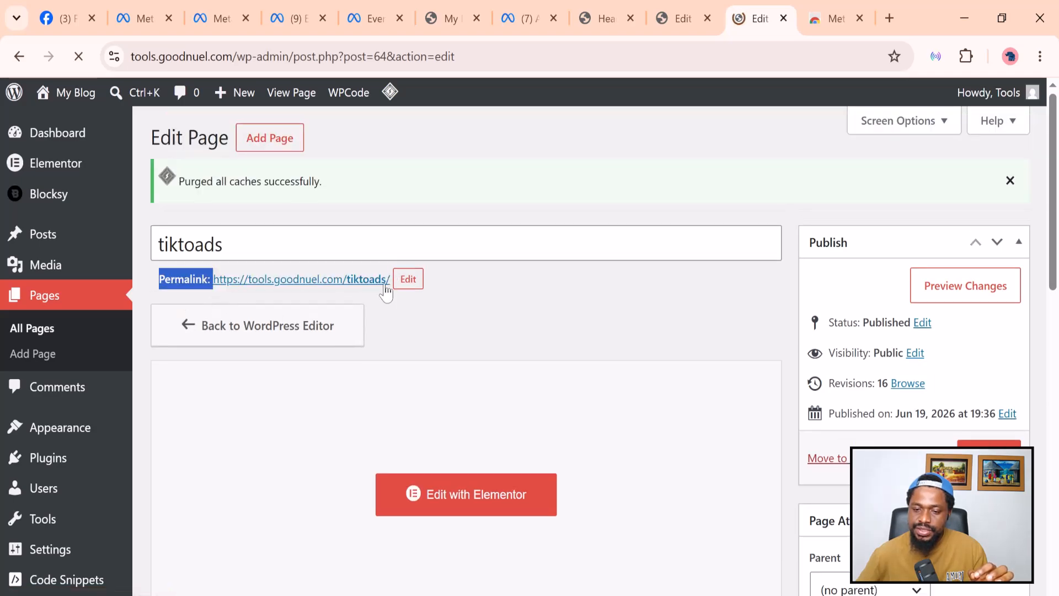
left_click(227, 270)
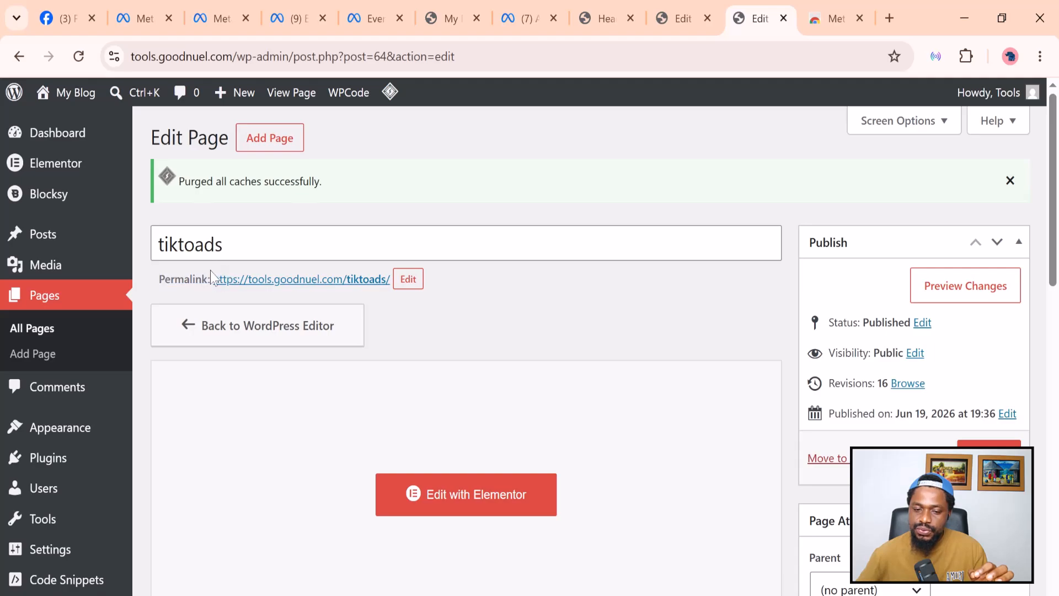
left_click_drag(213, 273, 386, 278)
right_click(371, 279)
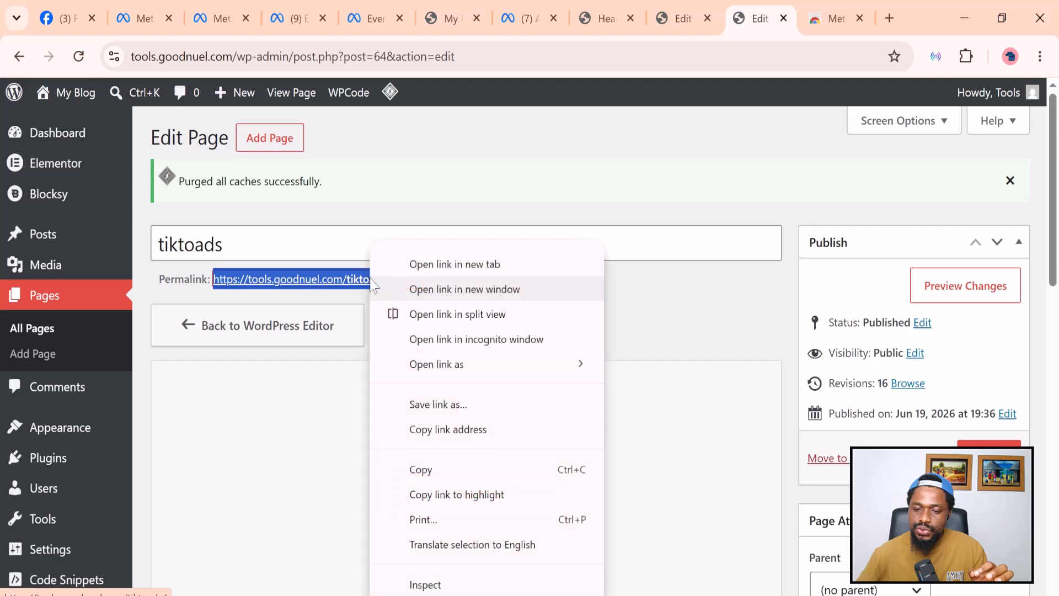
left_click(442, 470)
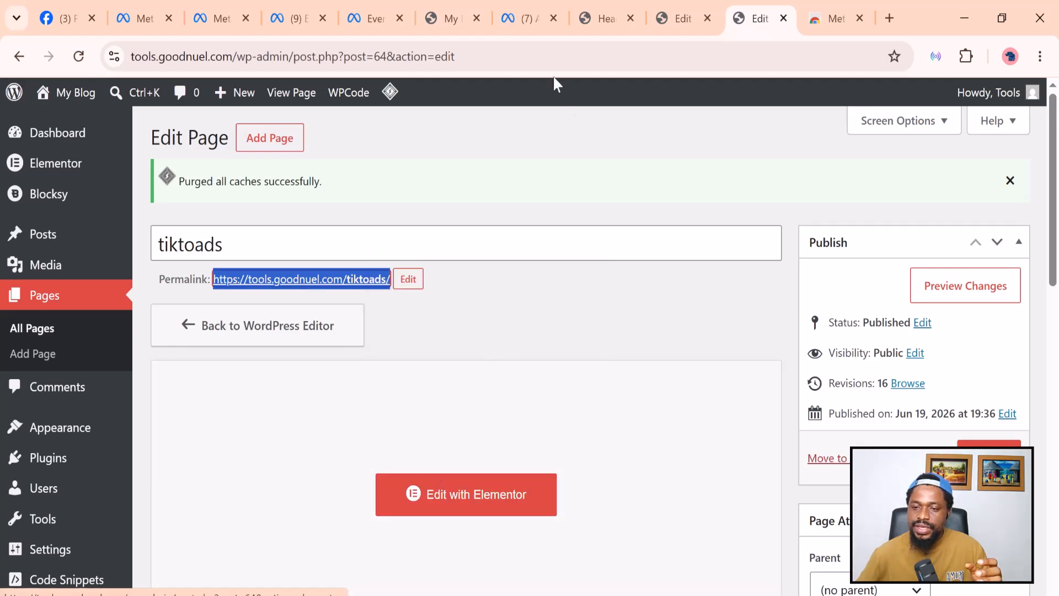
left_click(372, 18)
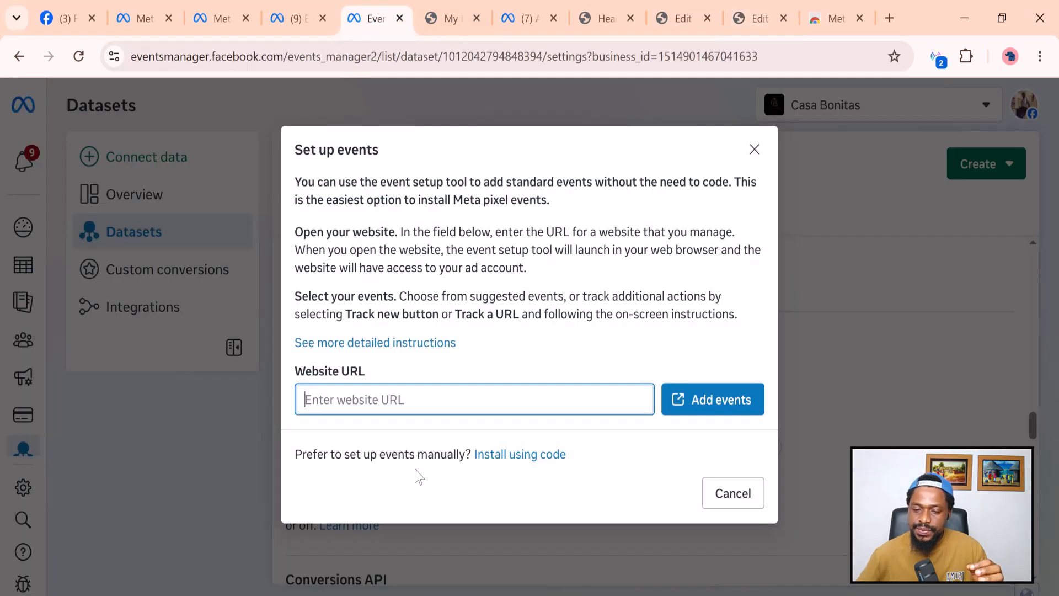
Paste the tiktoads page address as the Website URL and add events on it.
right_click(339, 402)
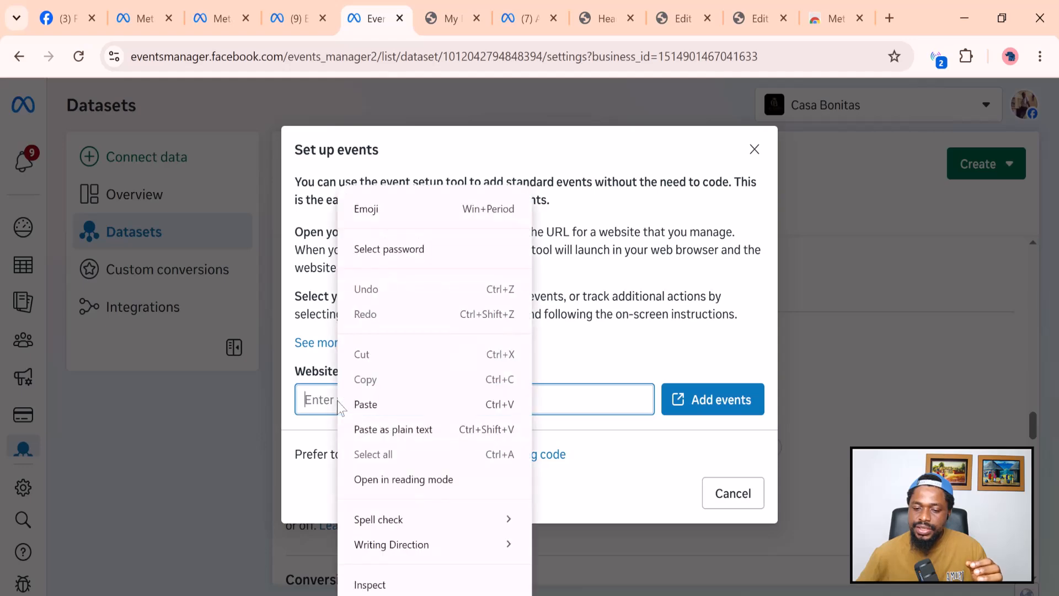
left_click(386, 405)
left_click(721, 402)
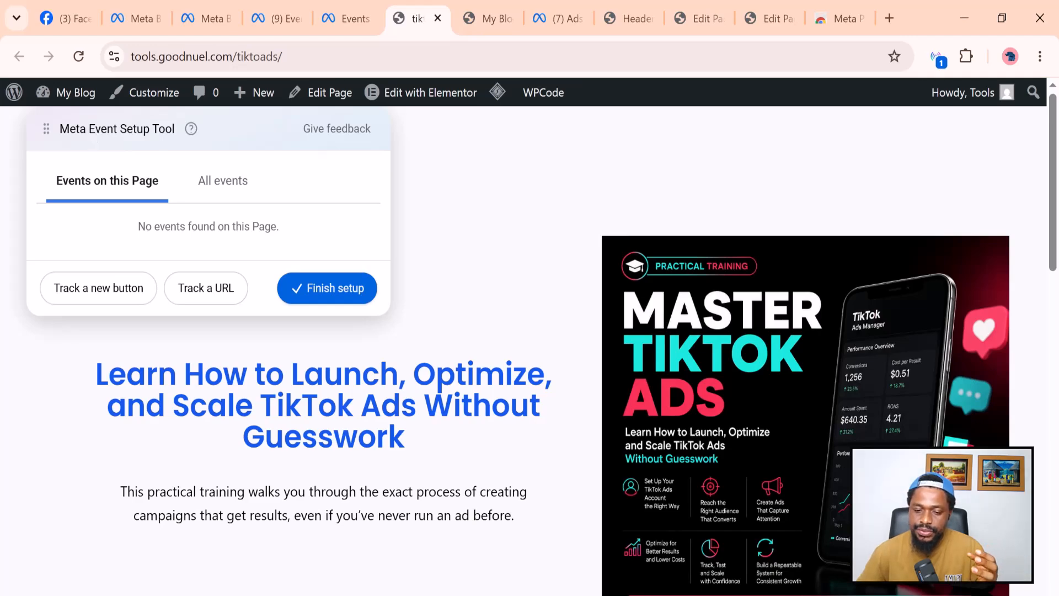
Review the tiktoads landing page's banner and form, then switch to tracking a new button.
scroll(549, 397, "down", 2)
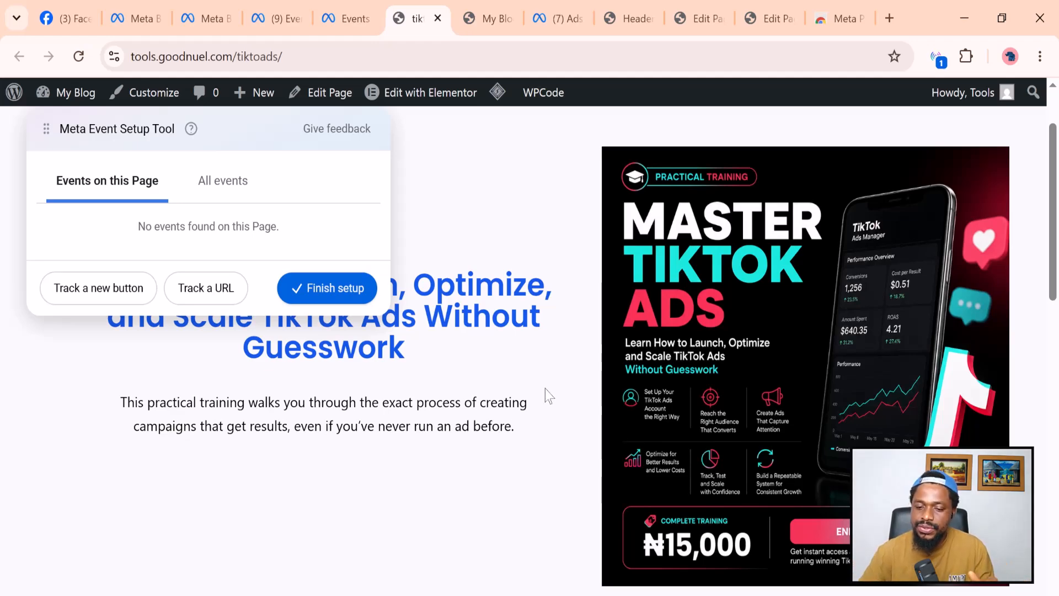
scroll(615, 473, "up", 2)
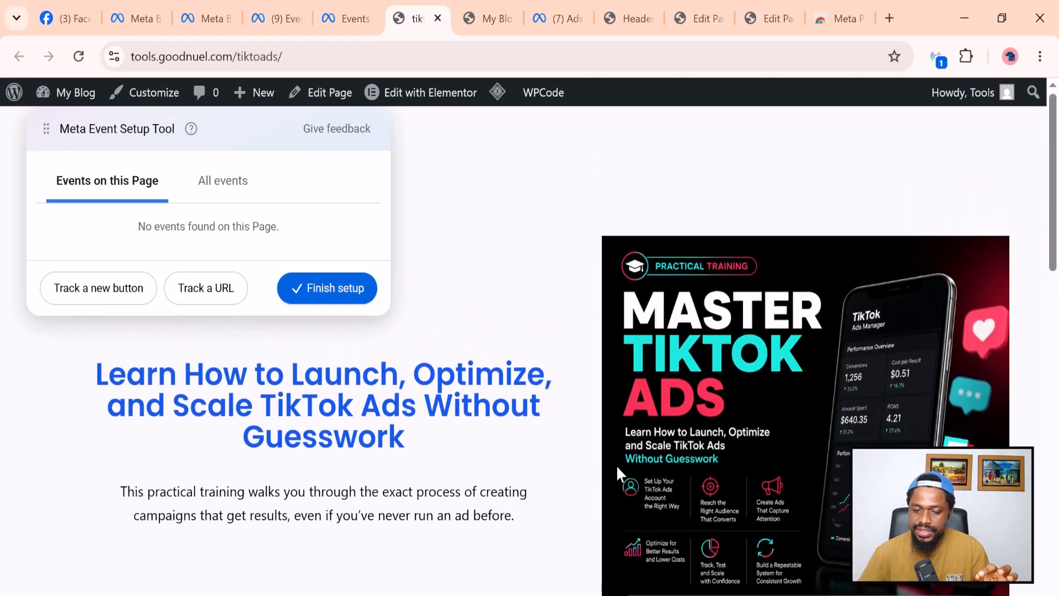
scroll(622, 463, "down", 2)
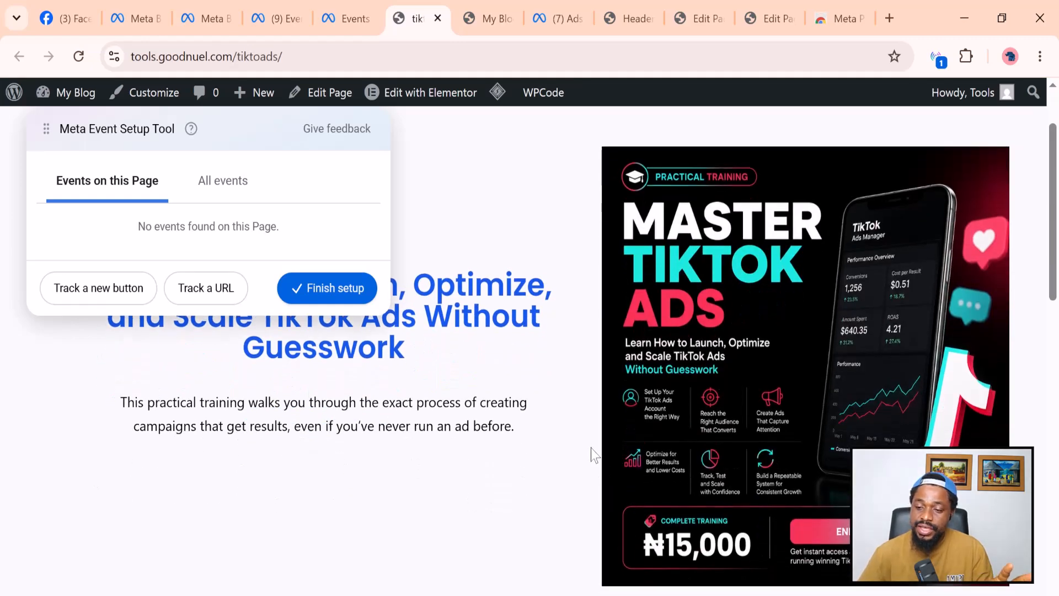
scroll(602, 456, "down", 5)
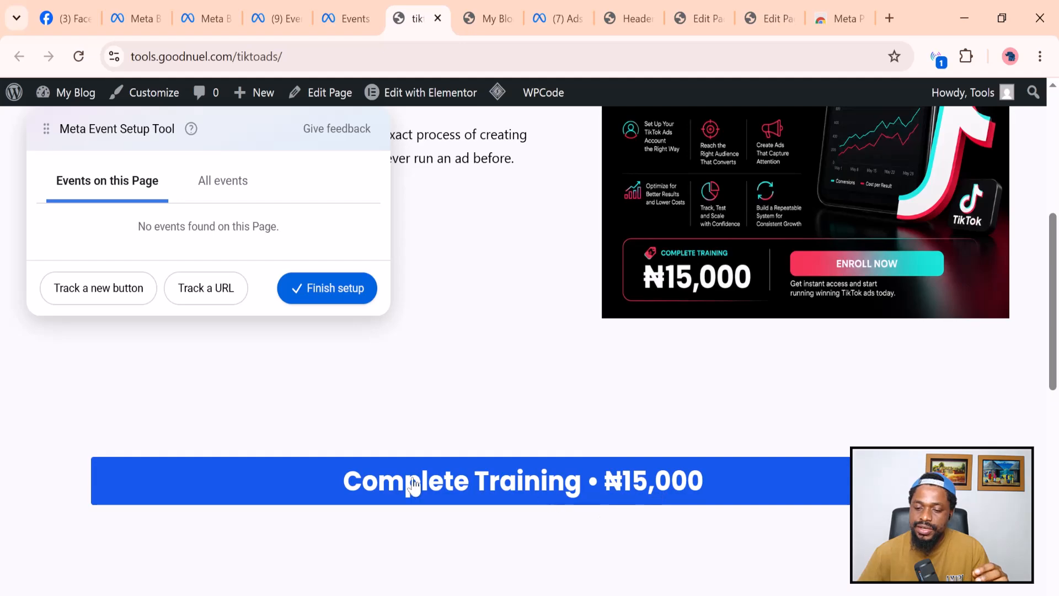
left_click(380, 486)
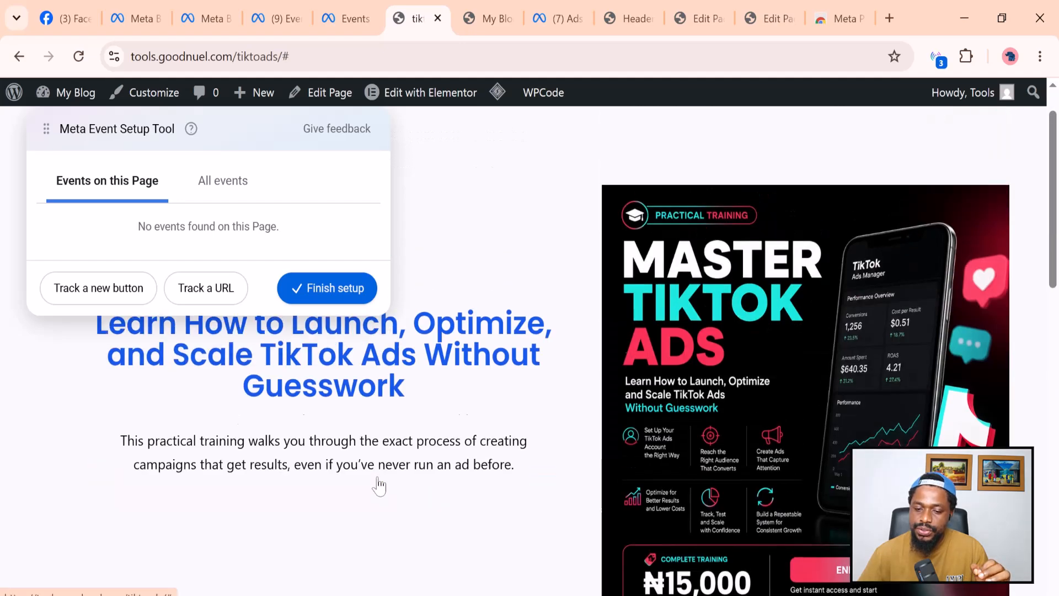
scroll(734, 425, "down", 2)
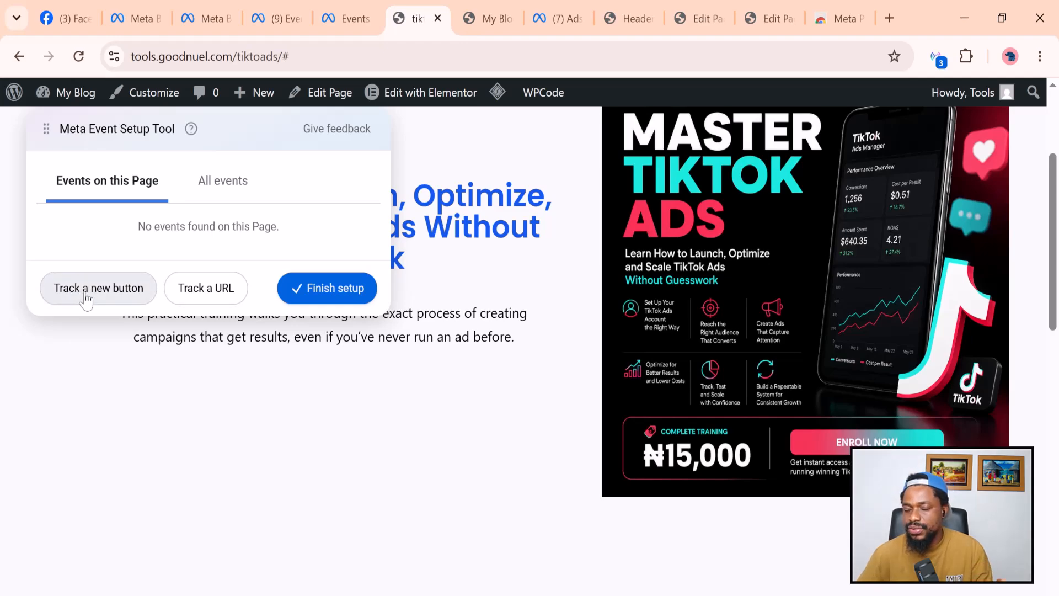
scroll(635, 499, "down", 5)
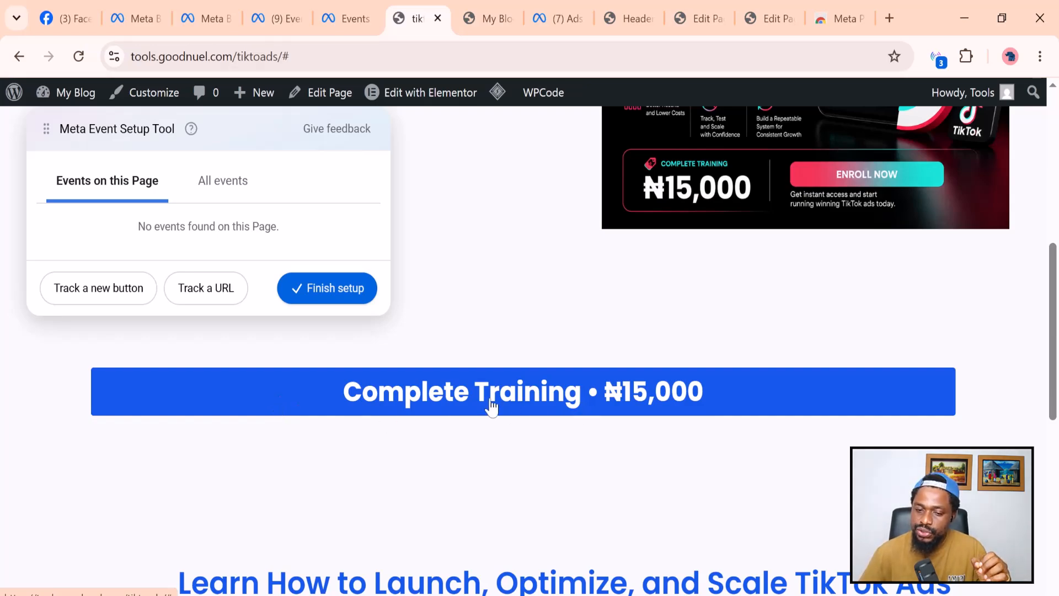
left_click(215, 298)
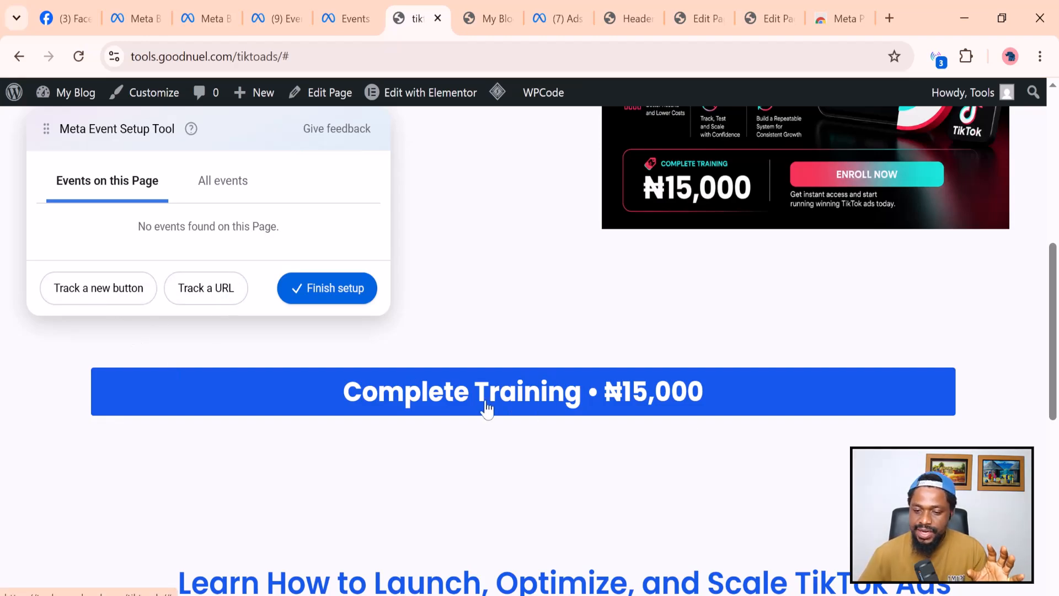
scroll(488, 410, "down", 5)
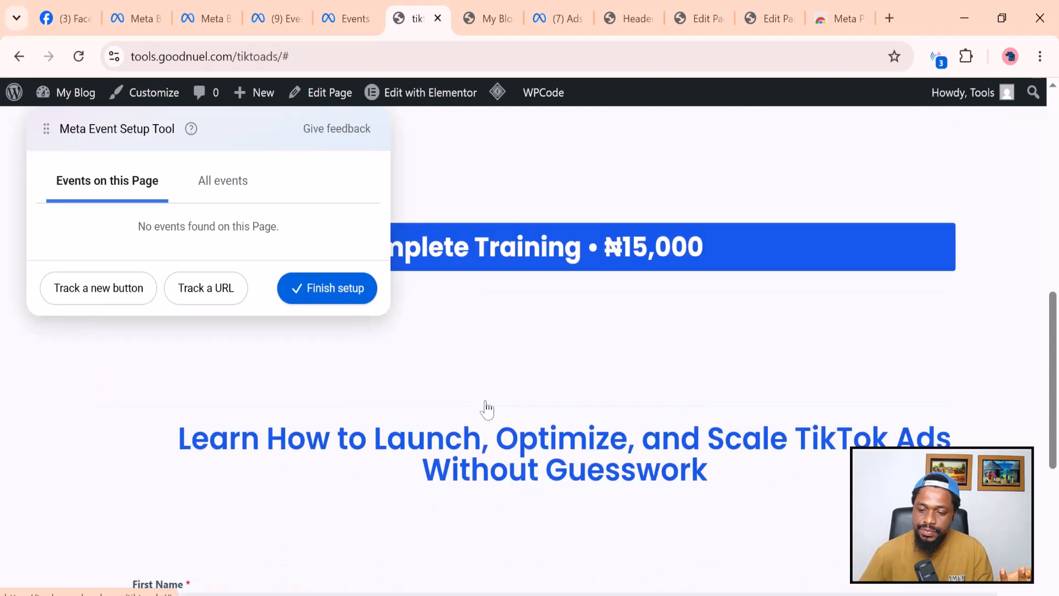
scroll(487, 410, "up", 1)
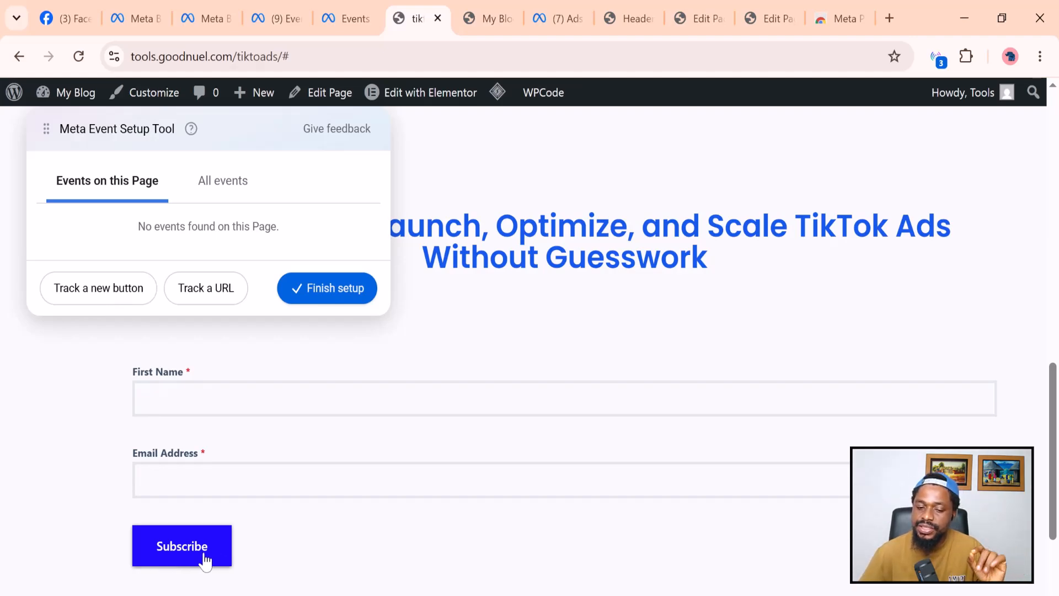
left_click(91, 298)
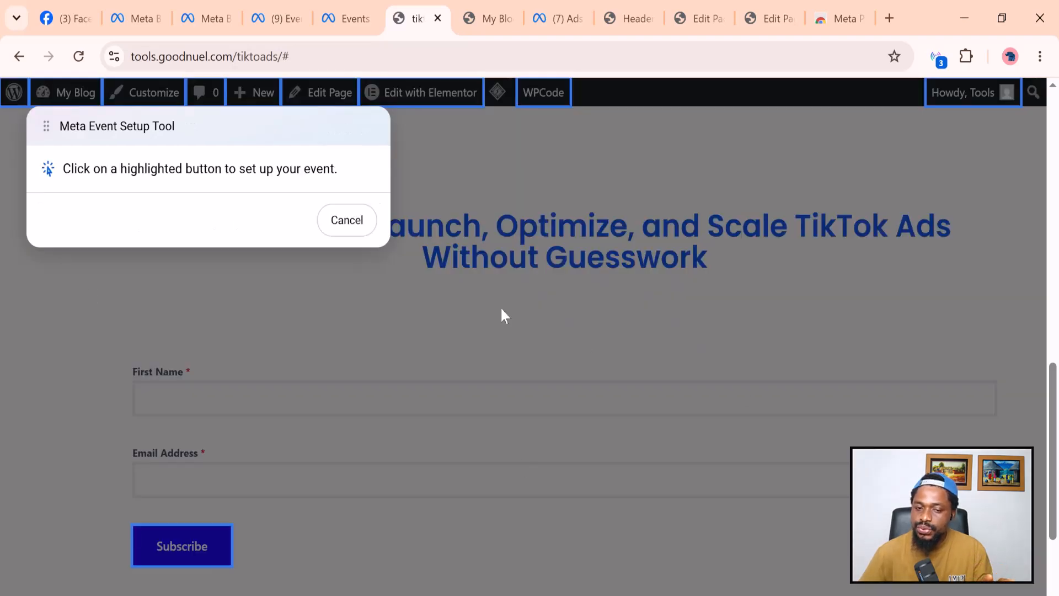
Select the Subscribe button and assign it the Lead event.
scroll(336, 495, "down", 2)
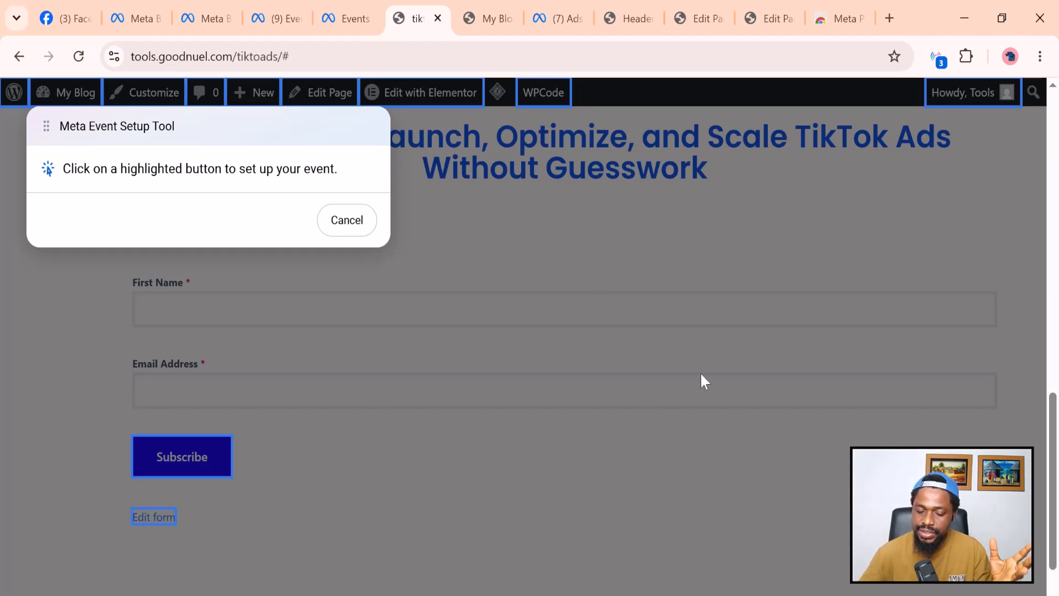
left_click(172, 468)
scroll(171, 468, "down", 1)
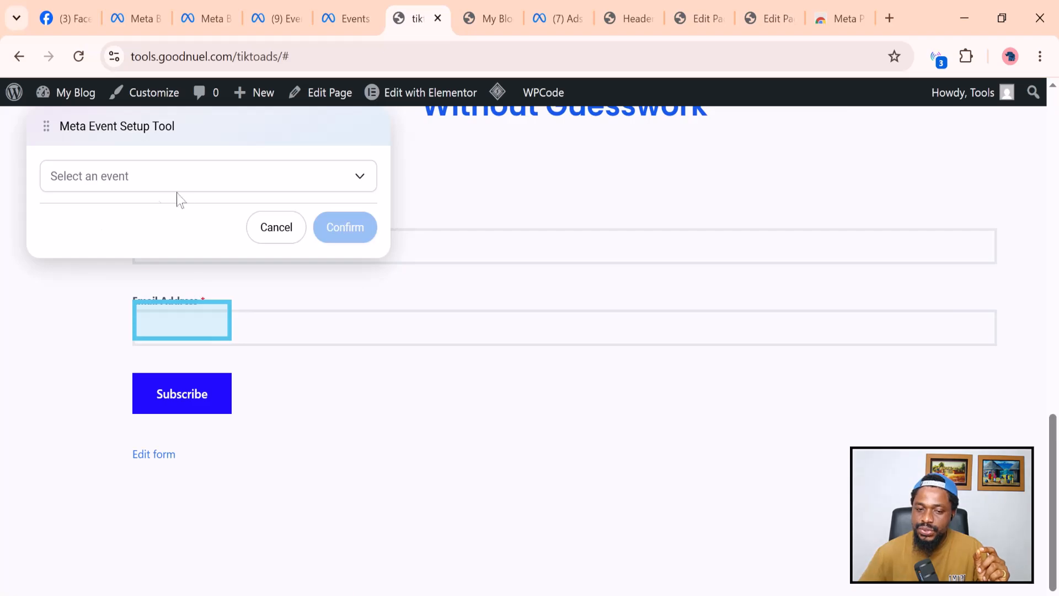
scroll(319, 439, "up", 2)
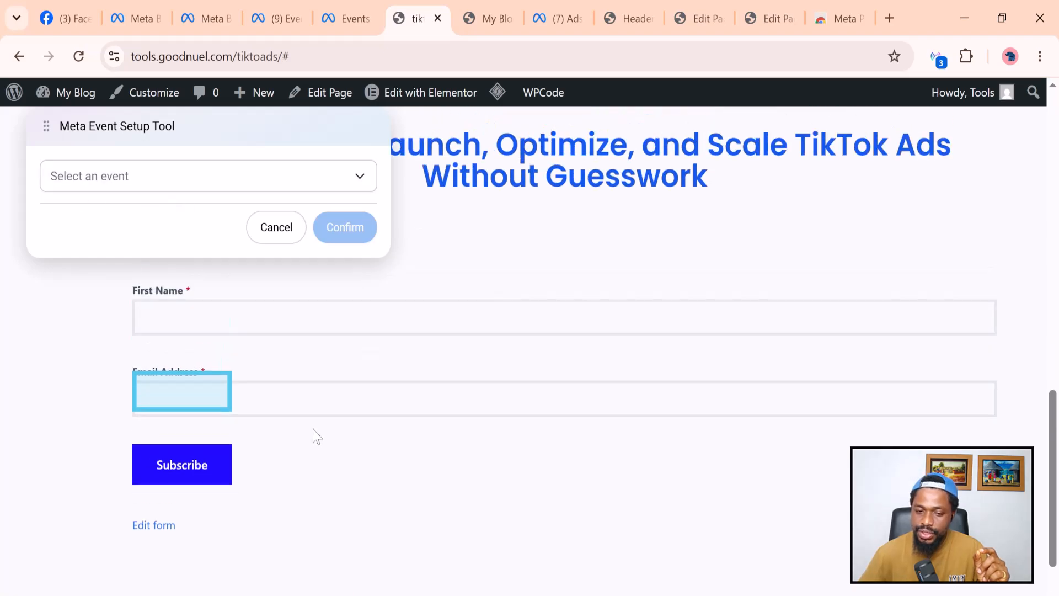
left_click(114, 186)
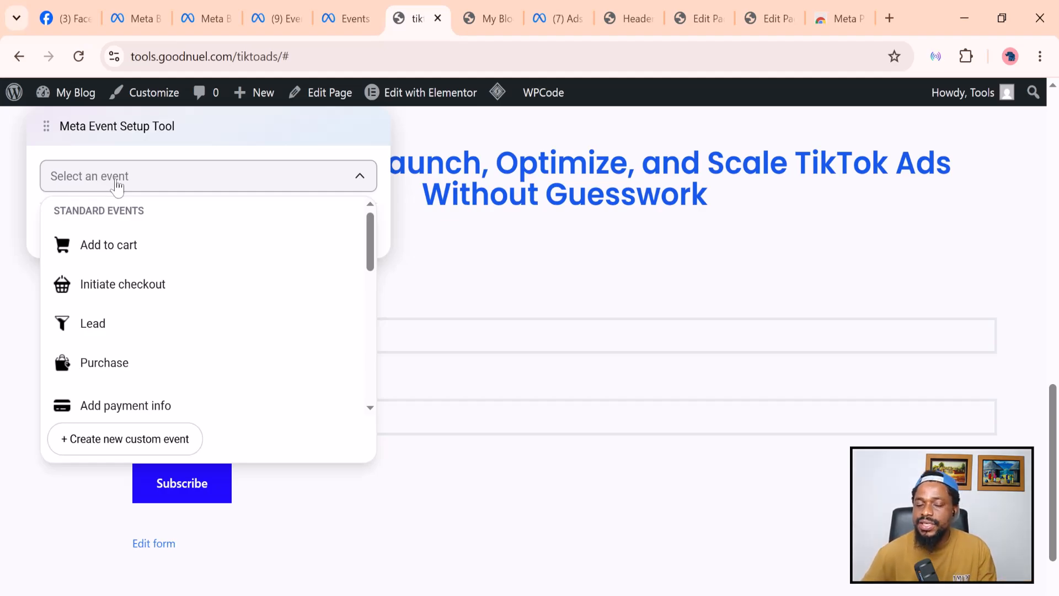
left_click(122, 332)
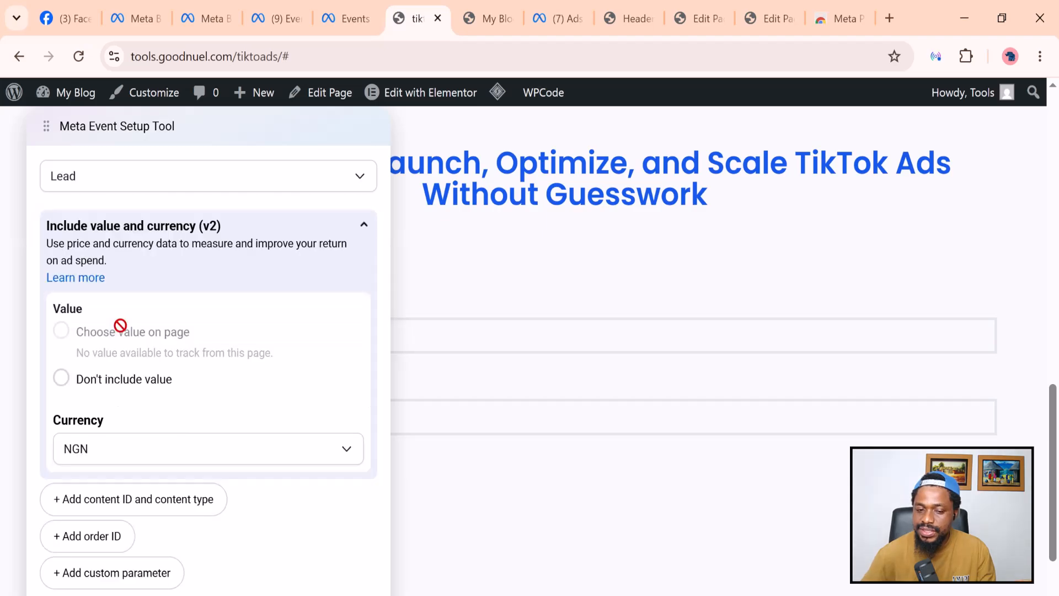
scroll(225, 387, "down", 2)
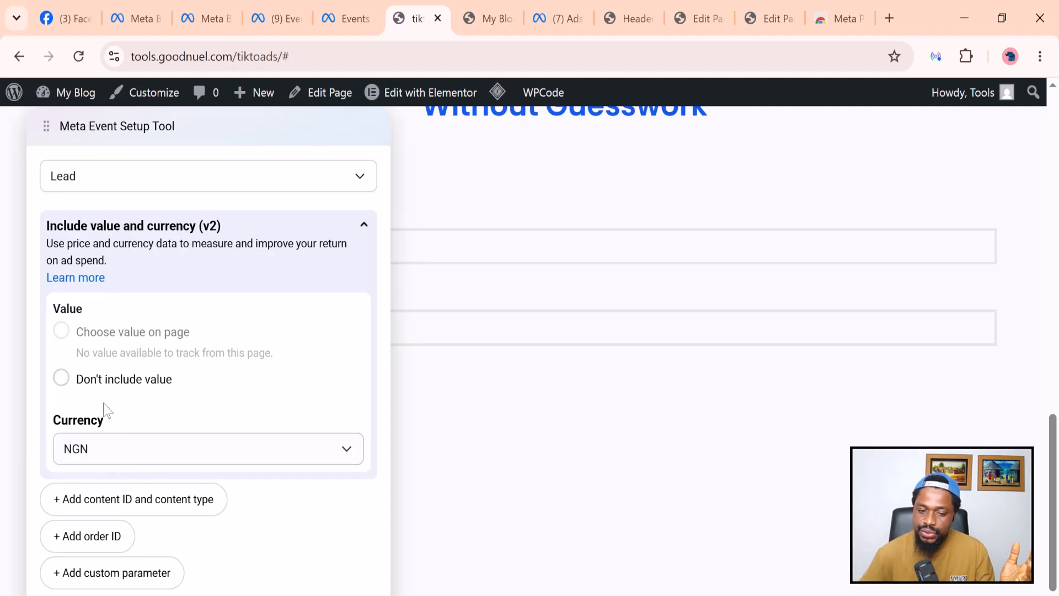
Save the Subscribe Lead event without a value, finish setup, and dismiss the feedback question.
left_click(61, 378)
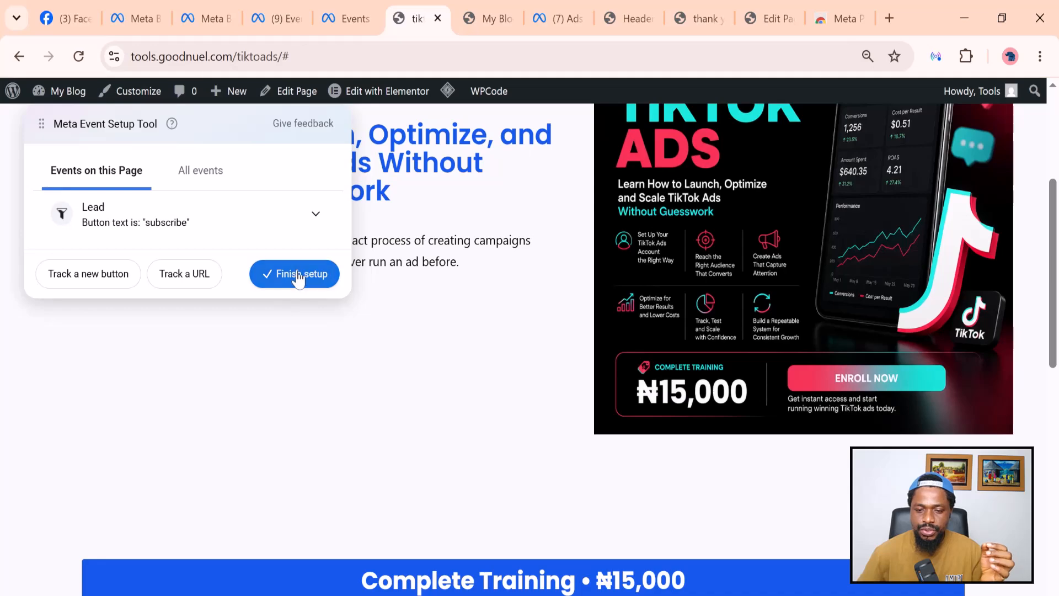
left_click(299, 274)
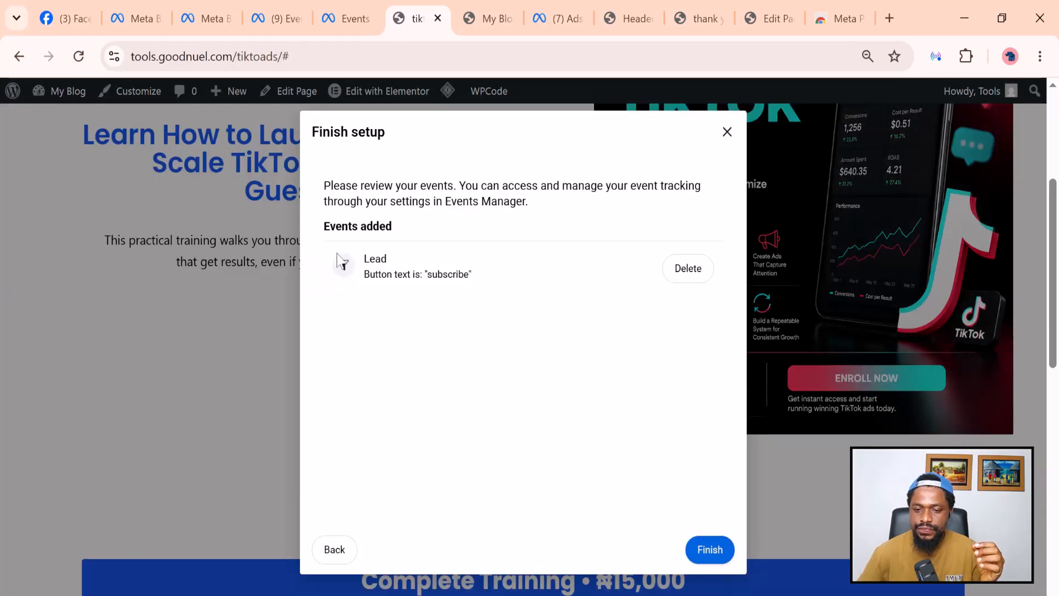
left_click(711, 551)
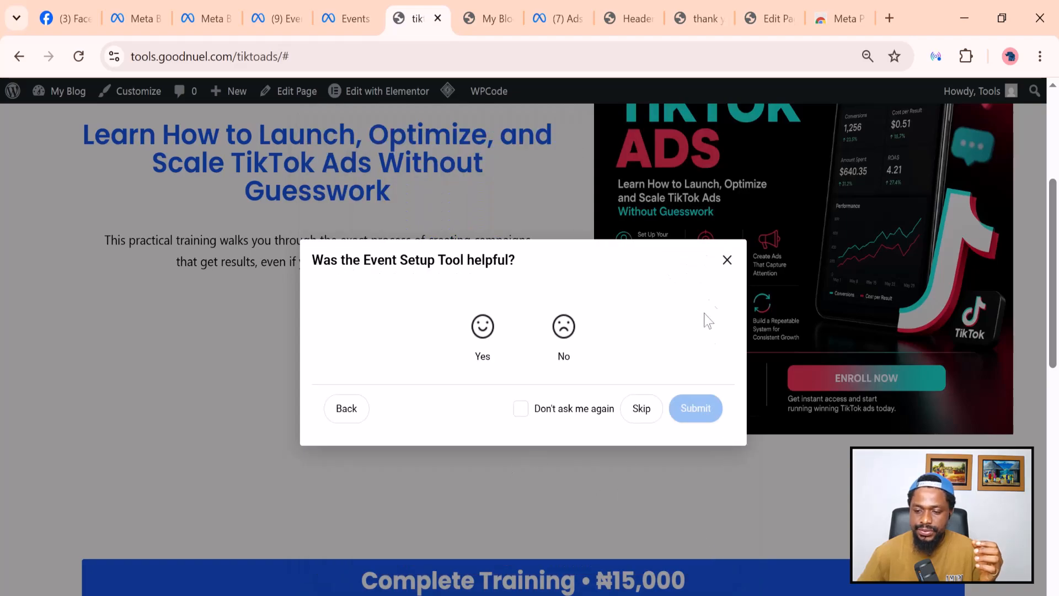
left_click(728, 260)
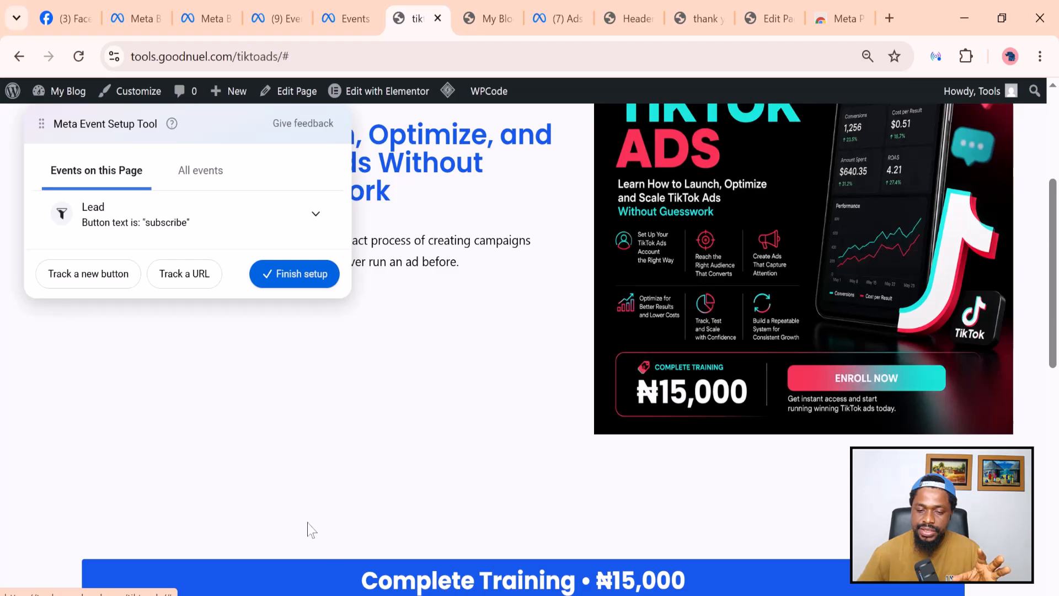
scroll(309, 529, "down", 2)
scroll(309, 528, "down", 8)
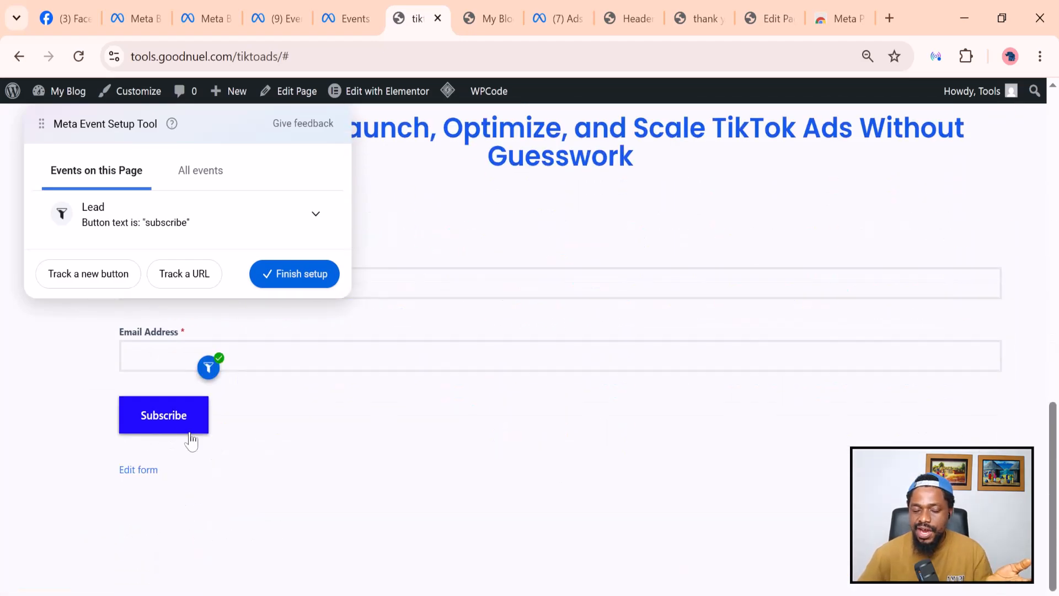
scroll(191, 441, "up", 3)
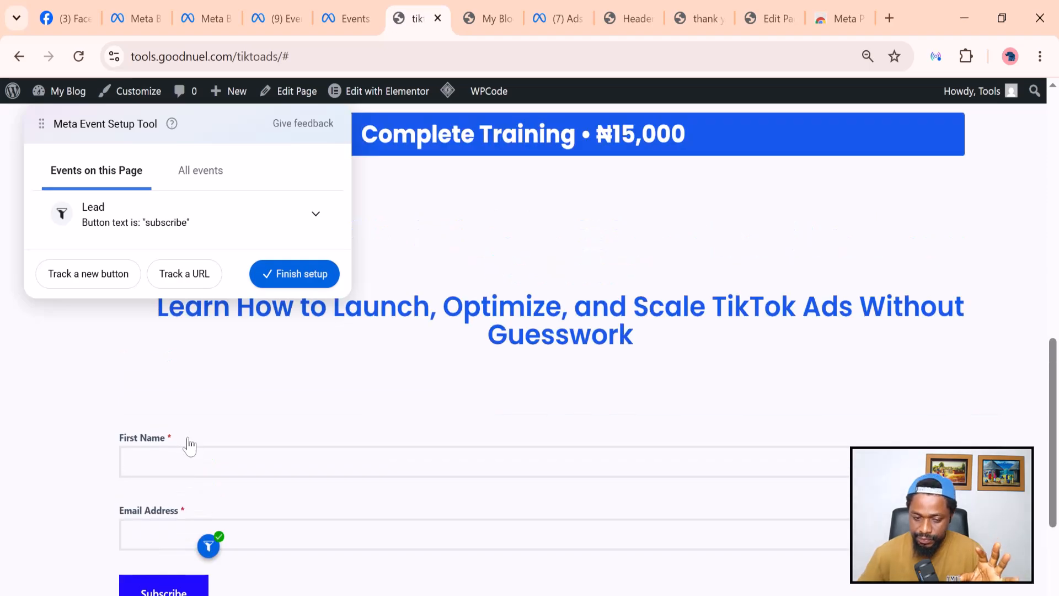
scroll(189, 445, "up", 7)
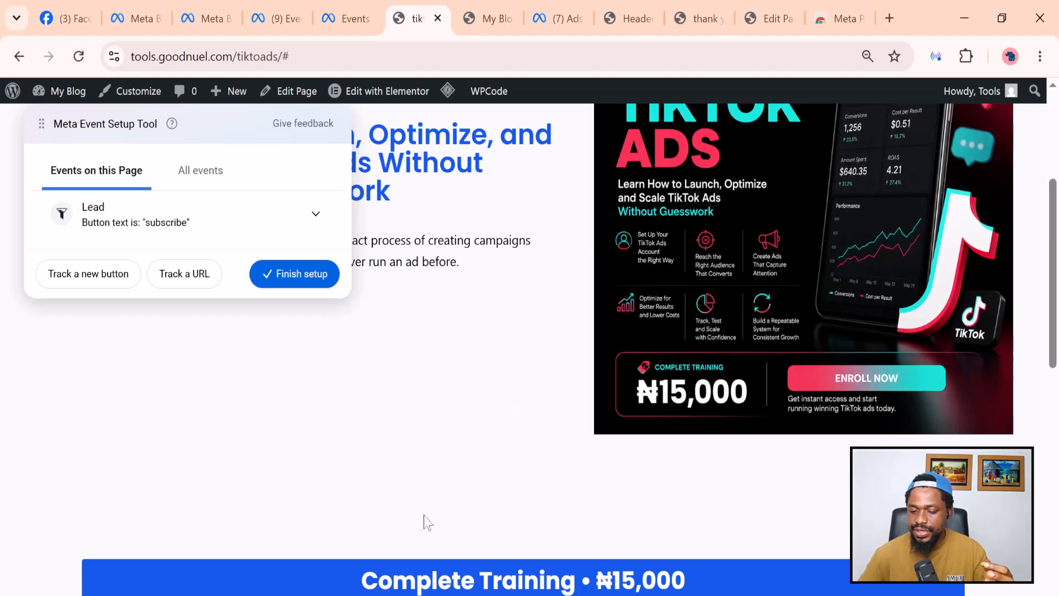
scroll(426, 523, "down", 3)
scroll(431, 419, "up", 3)
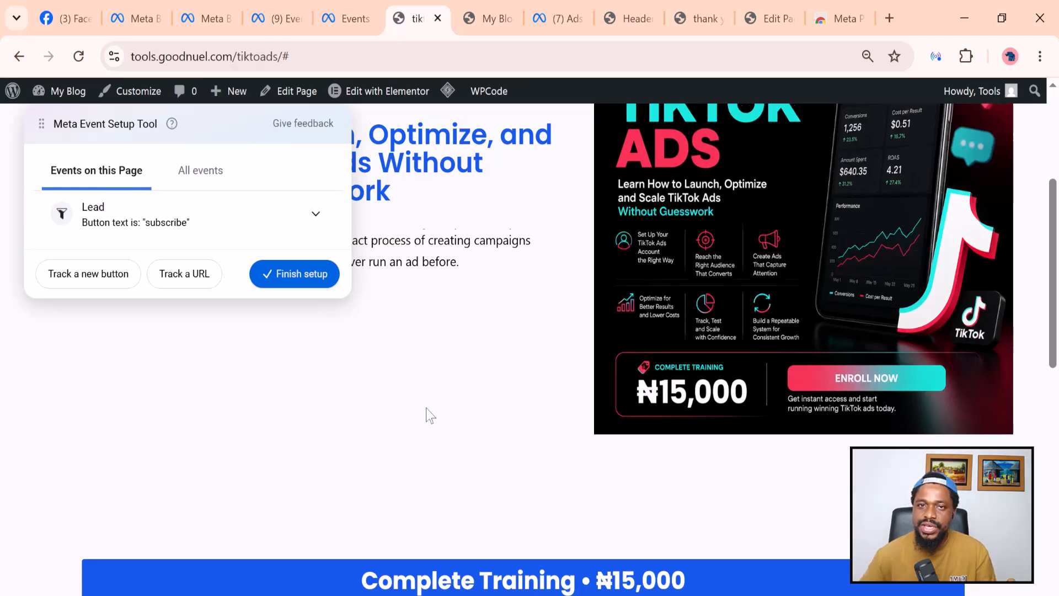
scroll(431, 415, "down", 2)
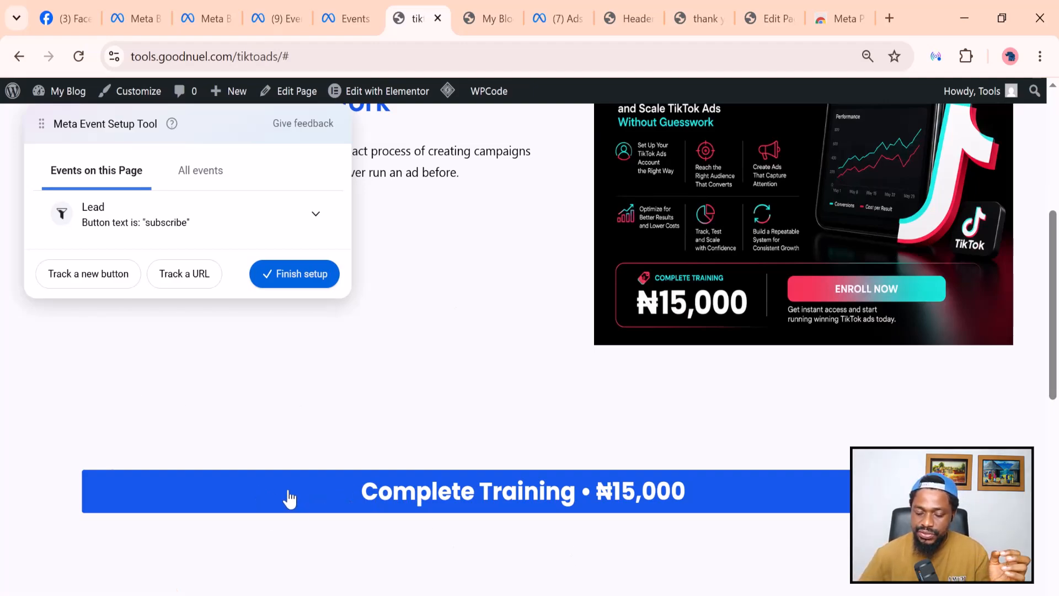
Track the Complete Training button as an Add to cart event and confirm it.
left_click(90, 274)
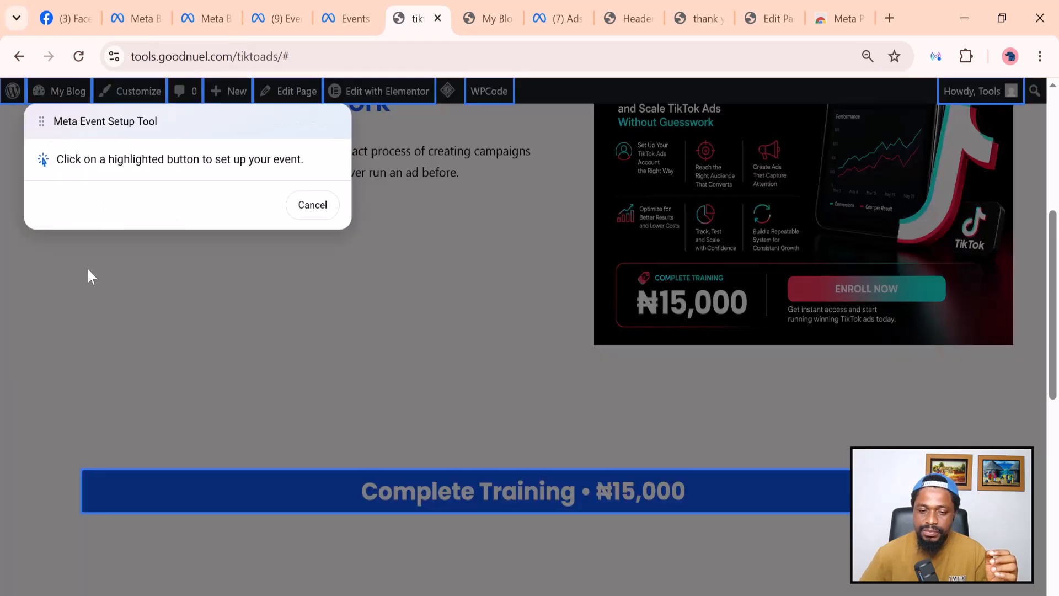
left_click(346, 500)
scroll(248, 426, "up", 3)
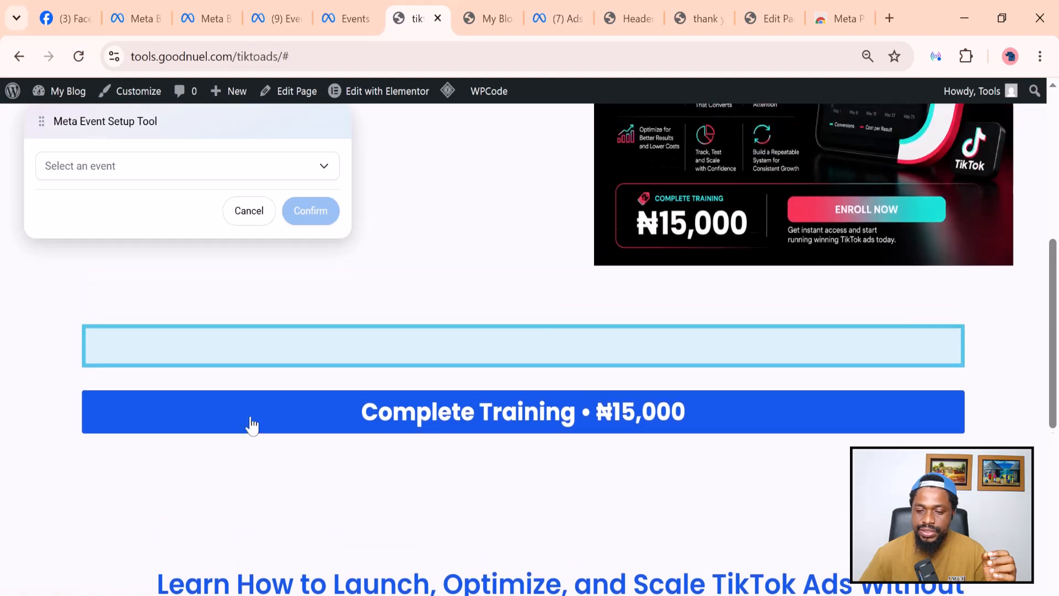
left_click(130, 174)
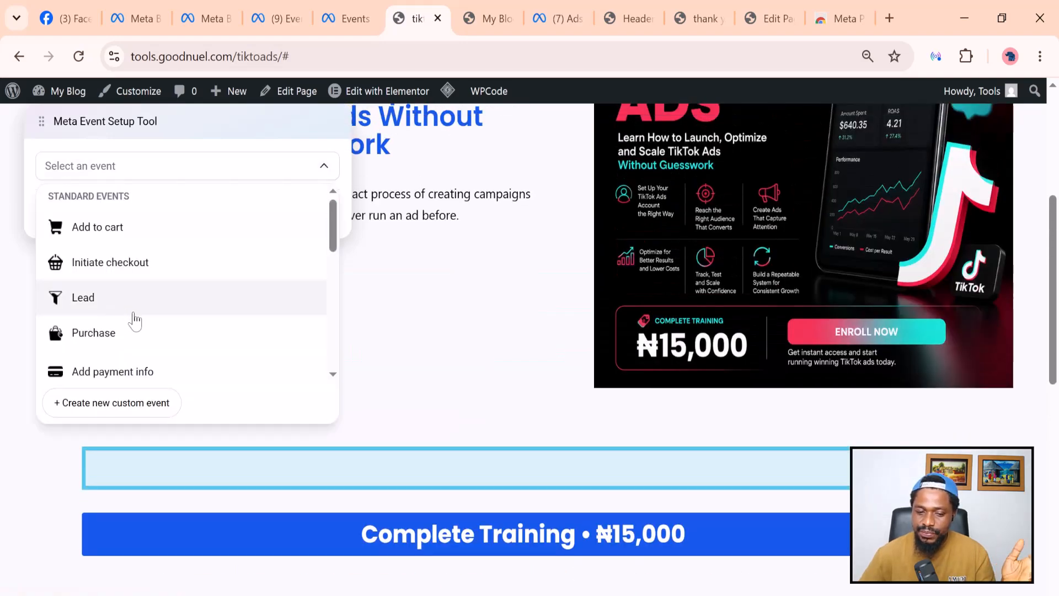
scroll(132, 323, "down", 2)
scroll(107, 354, "up", 2)
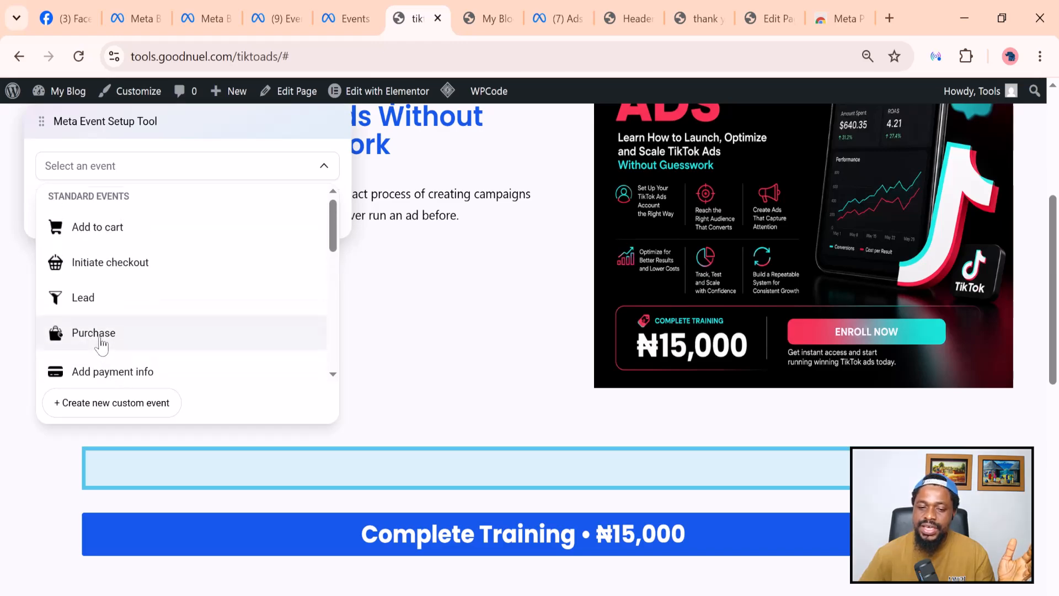
scroll(105, 334, "down", 3)
scroll(111, 314, "up", 3)
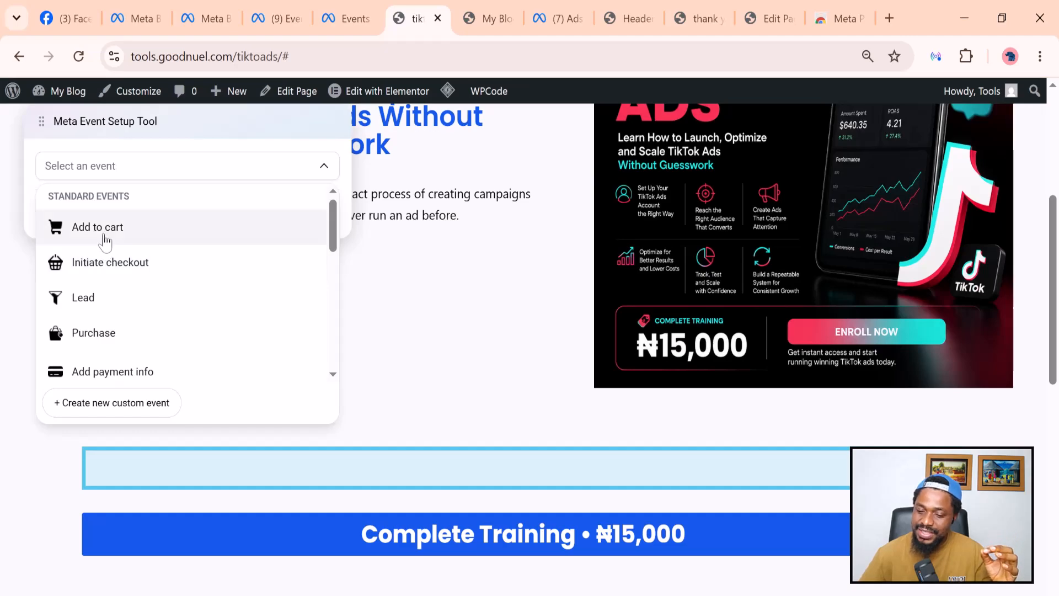
left_click(105, 239)
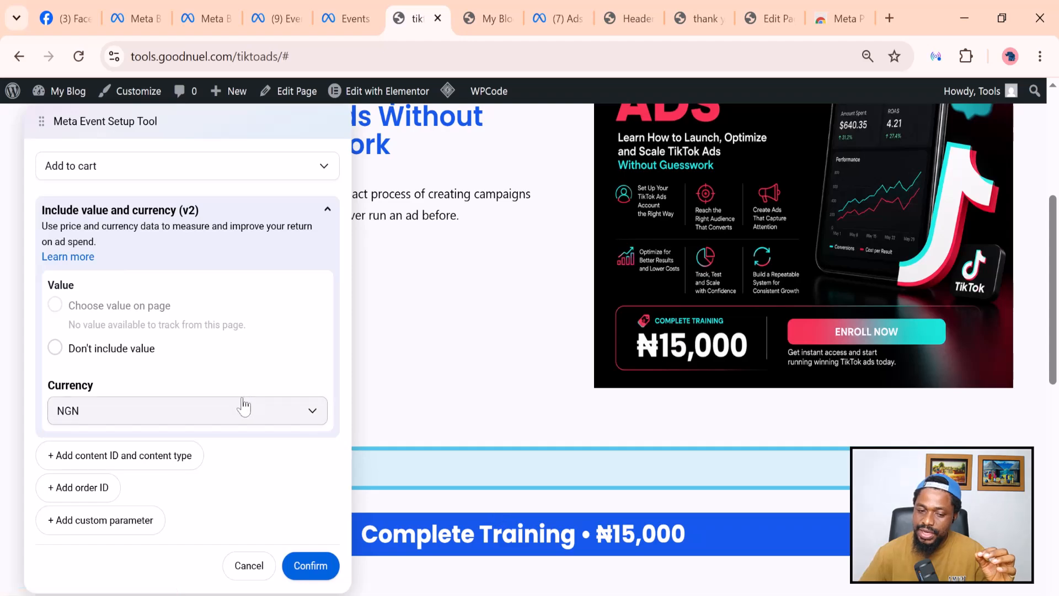
scroll(243, 409, "down", 2)
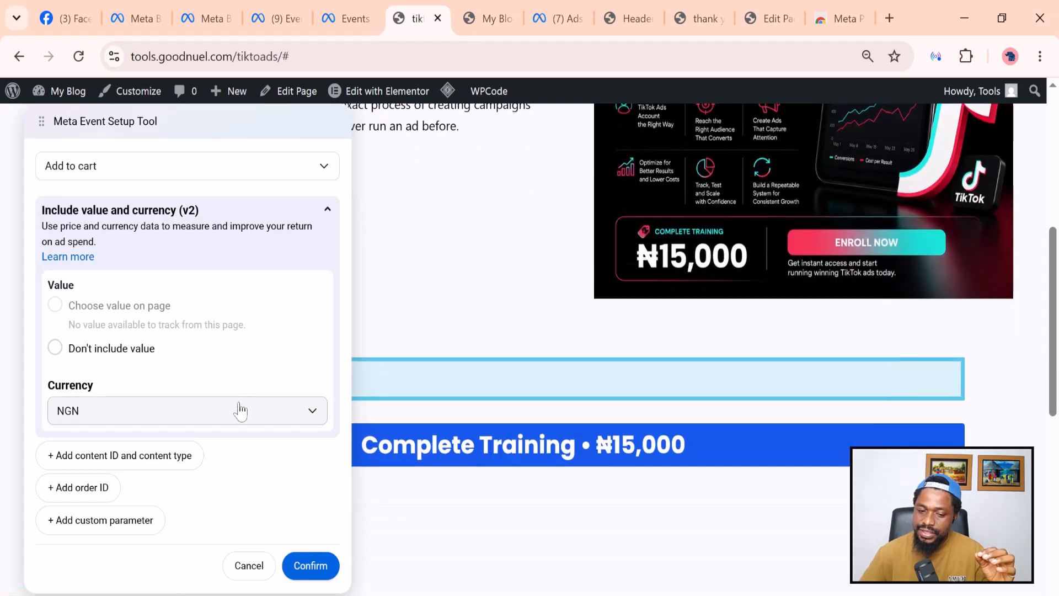
left_click(313, 568)
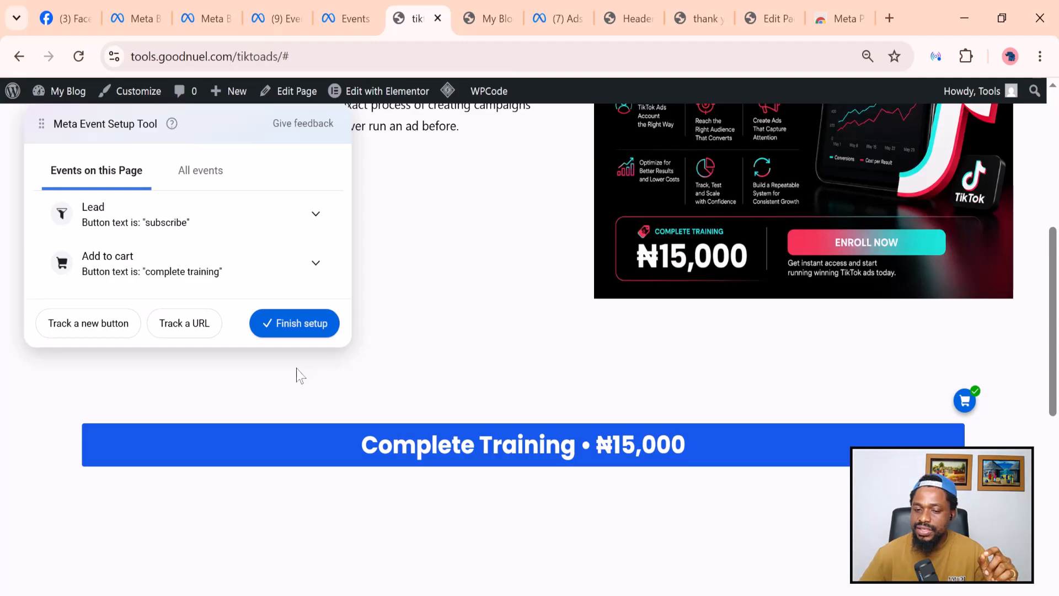
Finish setup with the Lead and Add to cart events, skip feedback, and close the landing page tab.
left_click(295, 331)
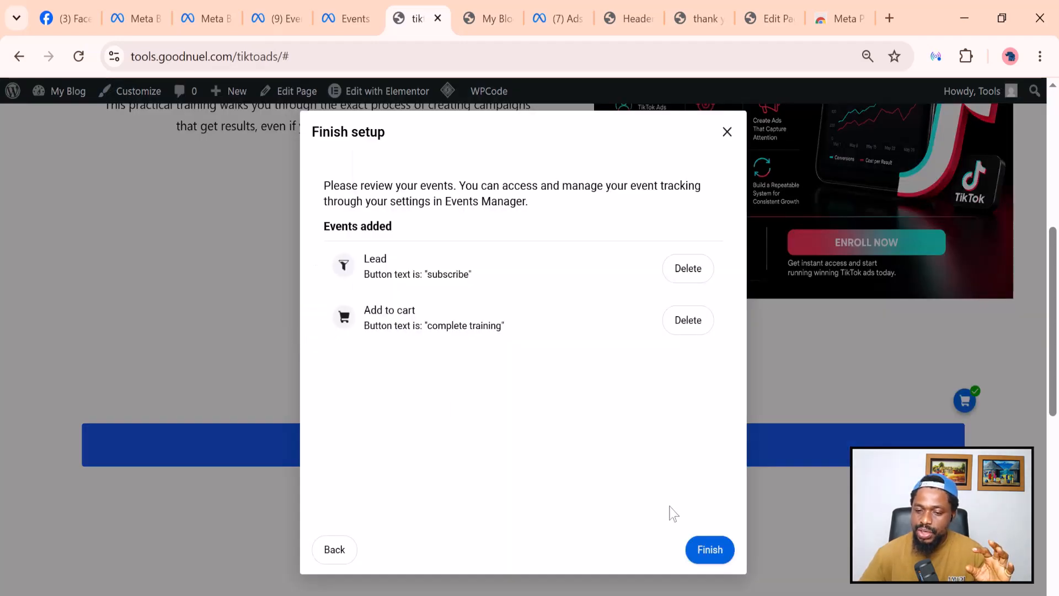
left_click(709, 551)
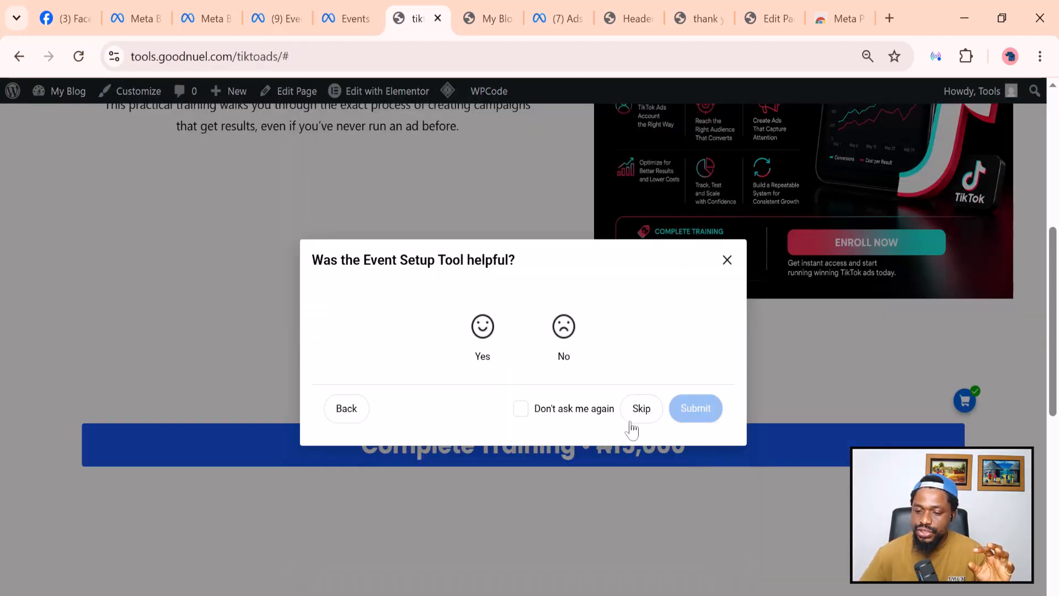
left_click(640, 422)
key("ctrl+w")
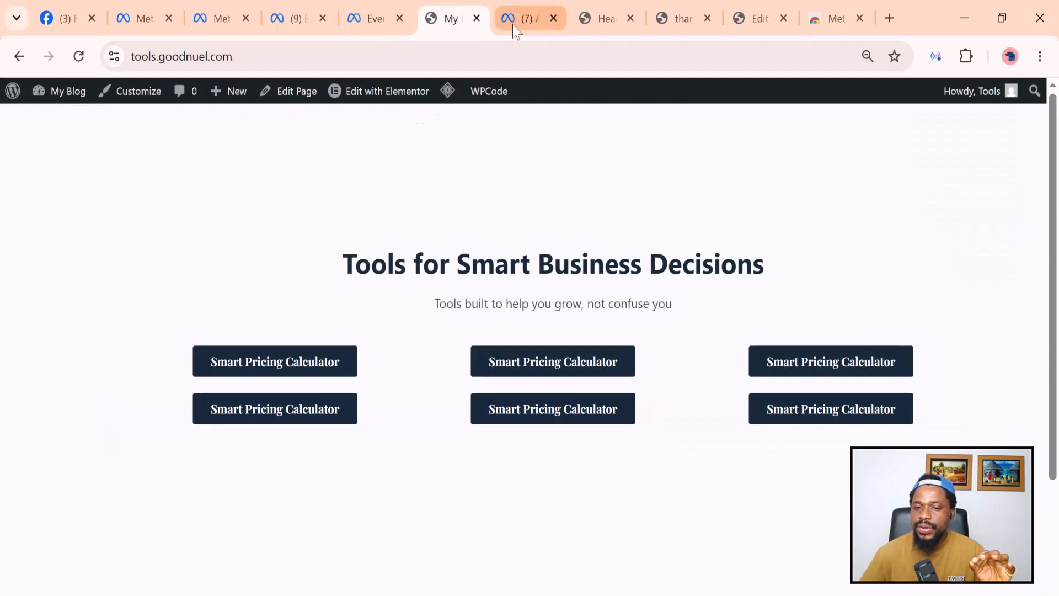
Copy the thank-you page's address and return to Casa Test Pixel's Events Manager settings.
left_click(683, 18)
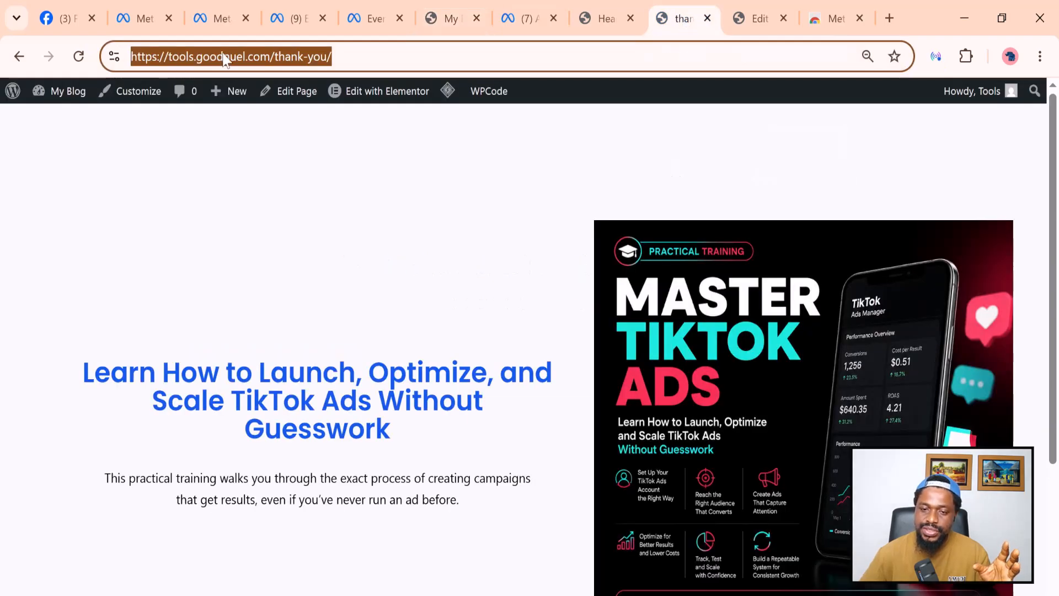
right_click(225, 58)
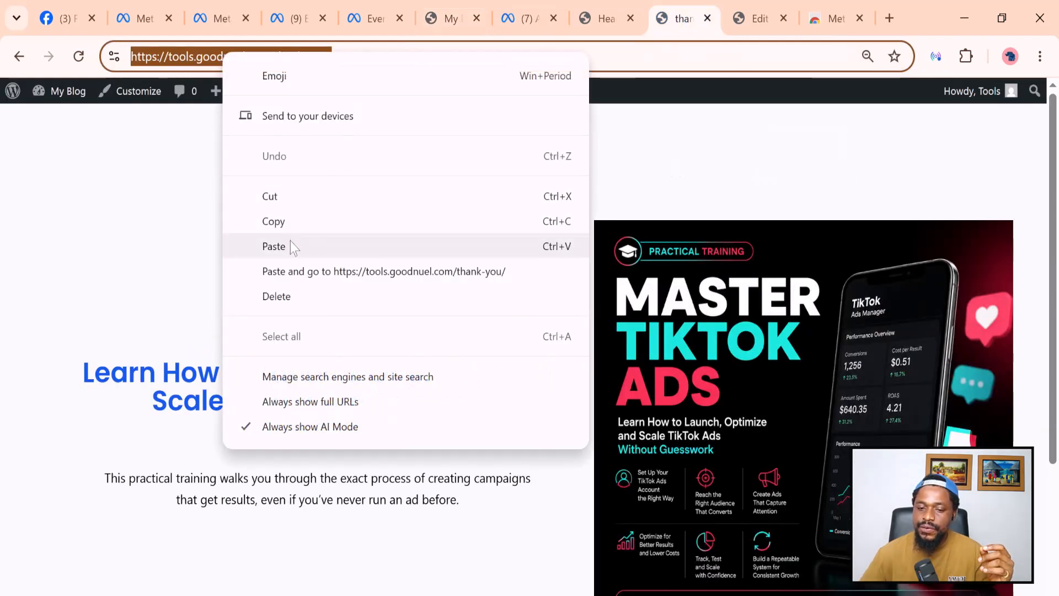
left_click(289, 225)
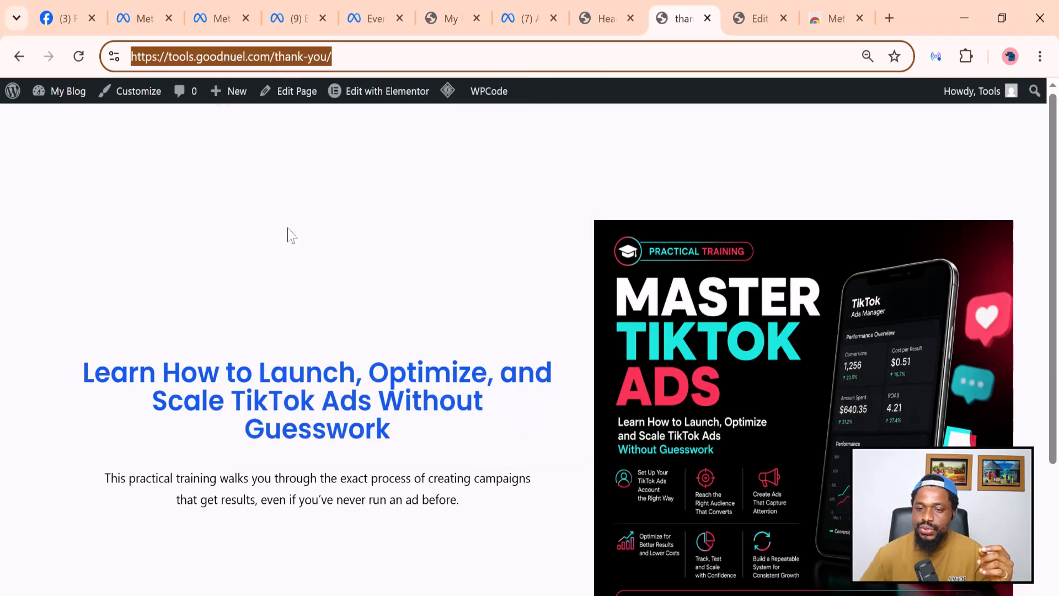
left_click(374, 19)
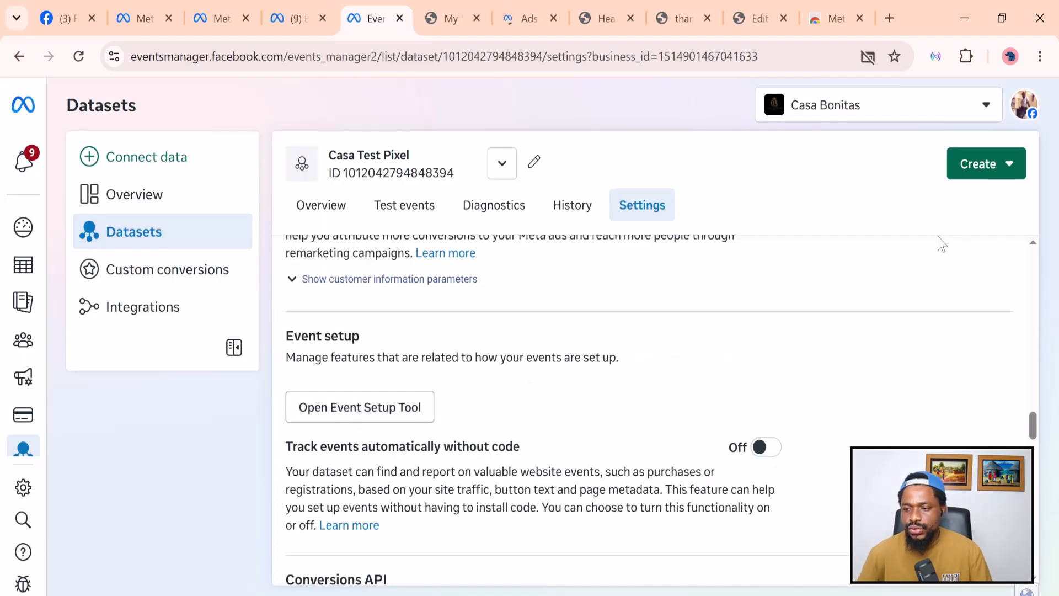
Launch the Event Setup Tool on tools.goodnuel.com/thank-you/ by pasting it as the Website URL.
left_click(387, 418)
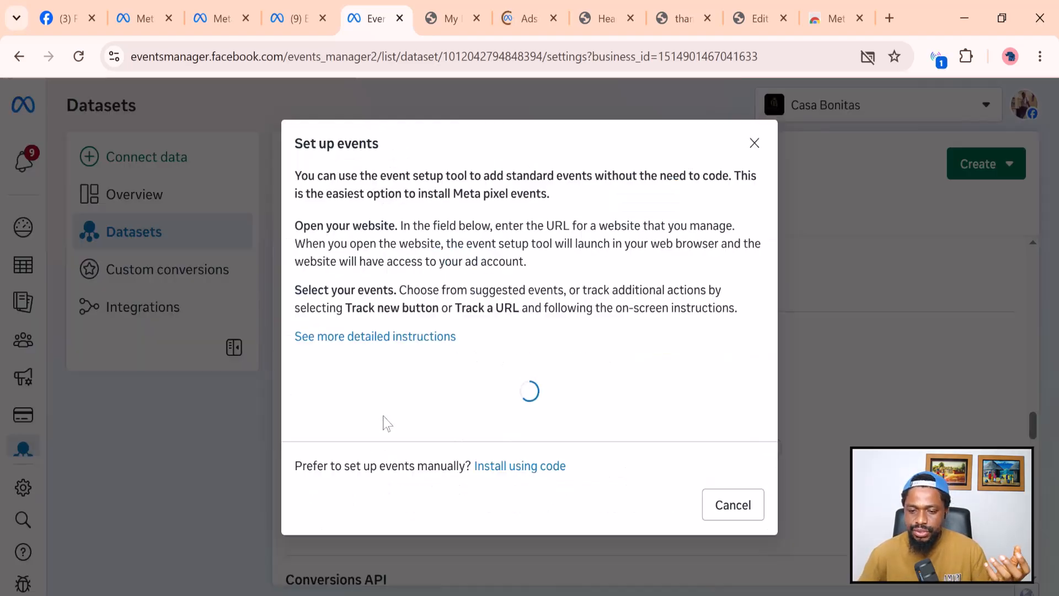
left_click(364, 403)
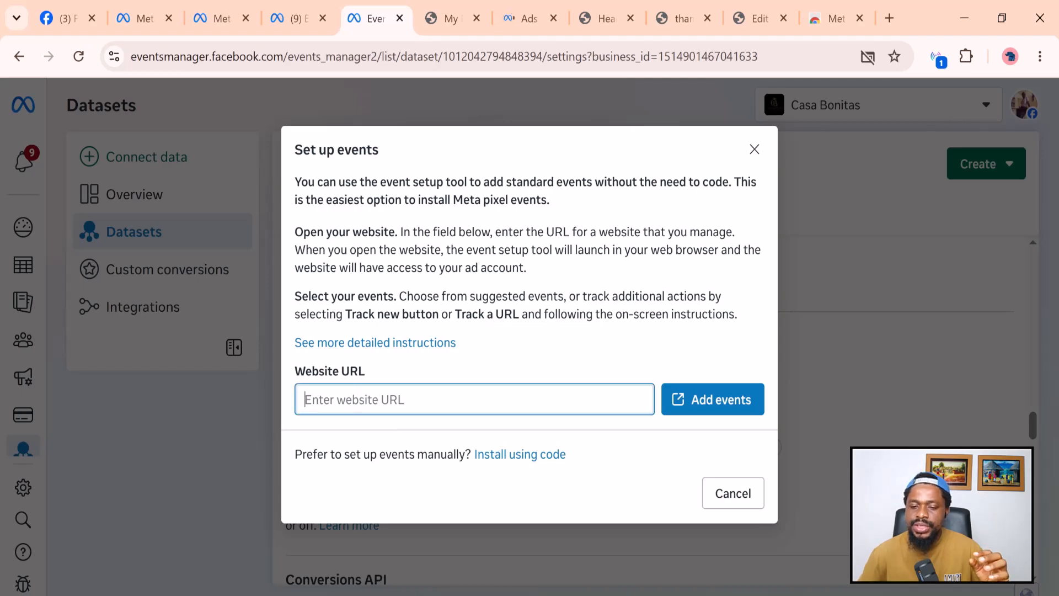
right_click(364, 402)
left_click(406, 403)
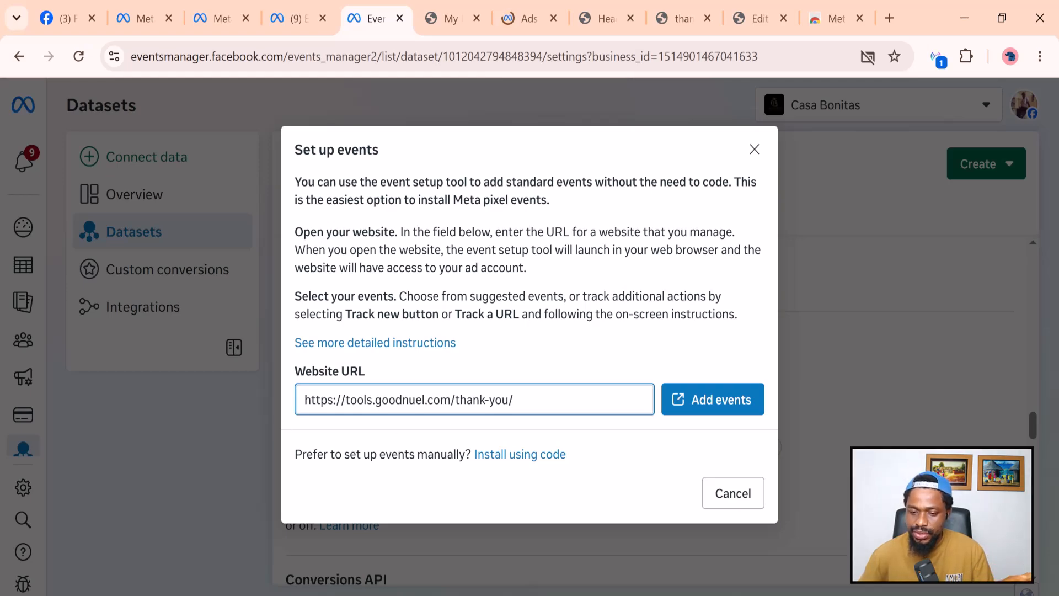
left_click(722, 402)
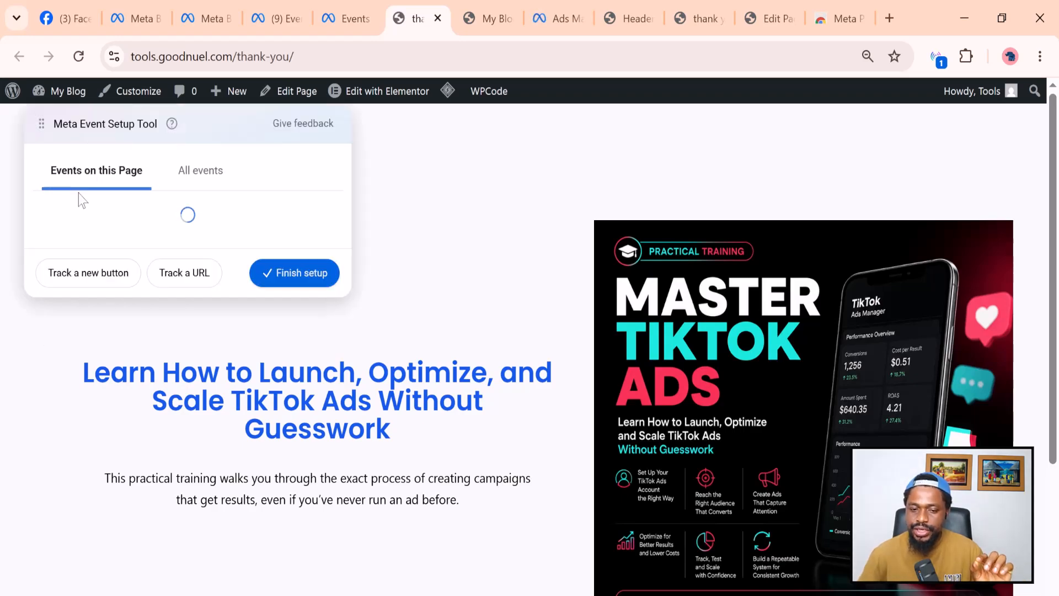
Review All events, then start a Track a URL event for the thank-you page.
left_click(191, 178)
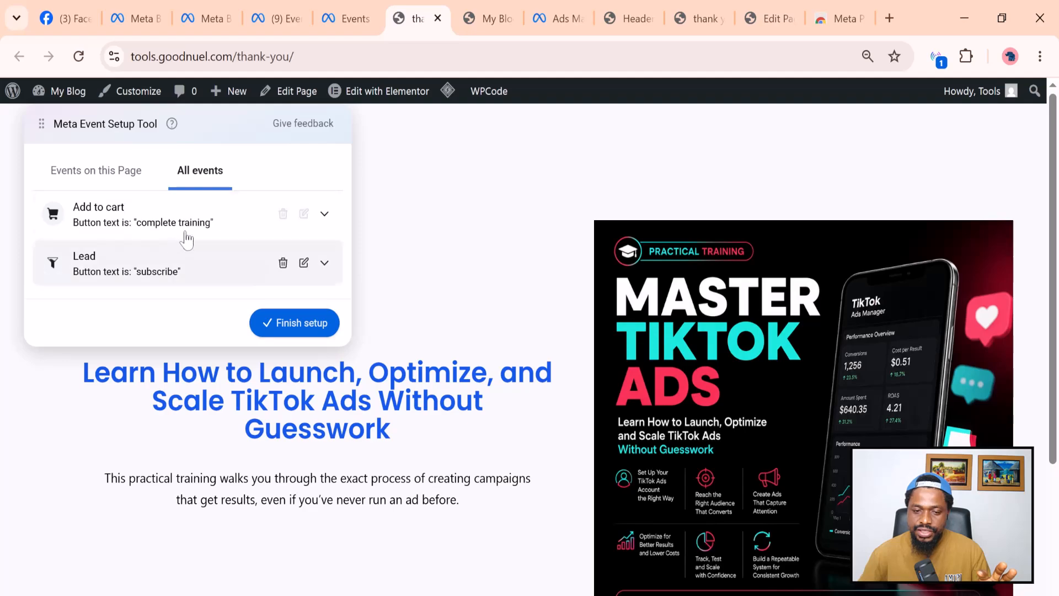
left_click(119, 173)
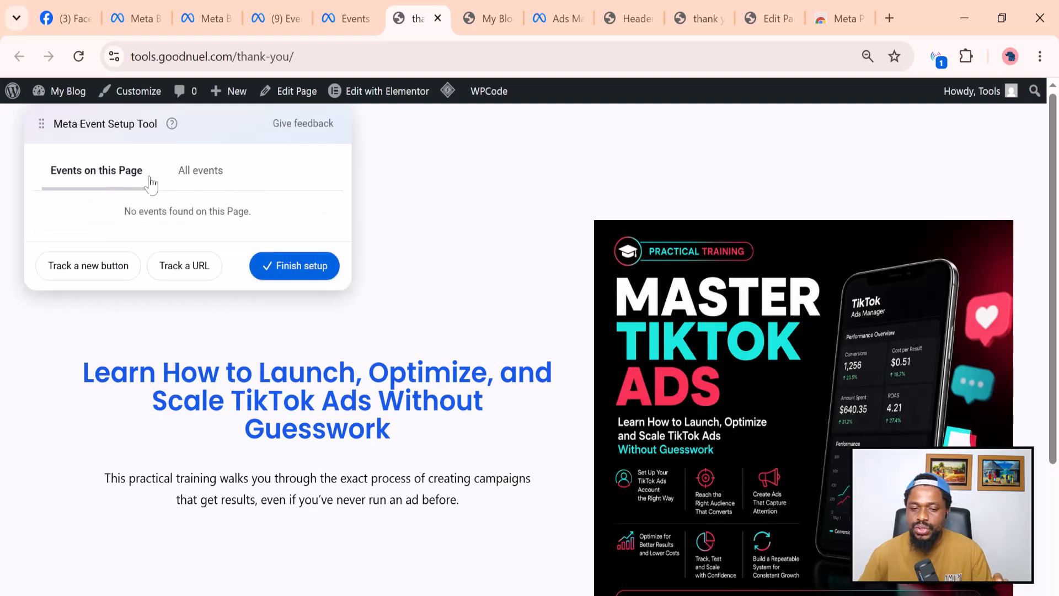
left_click(185, 270)
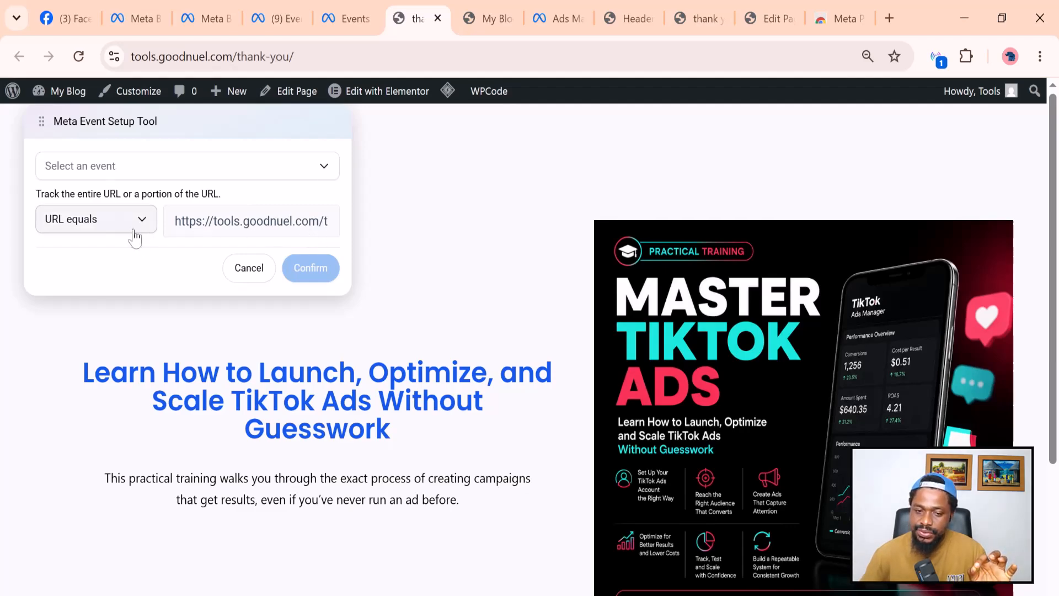
Set the URL event to Purchase, keeping URL equals, with no value and NGN currency.
left_click(144, 178)
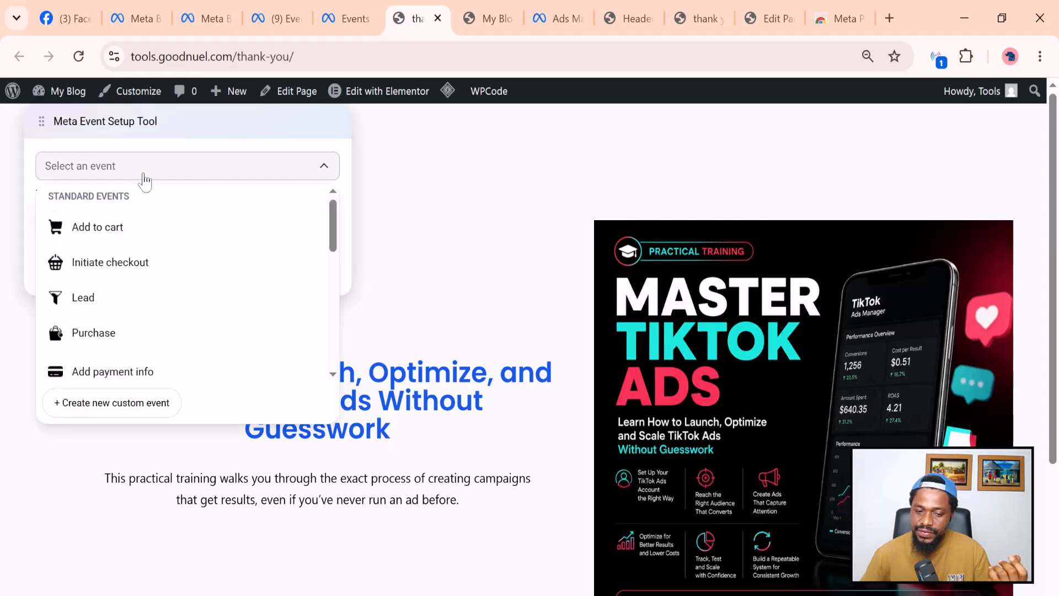
left_click(135, 335)
scroll(297, 314, "down", 3)
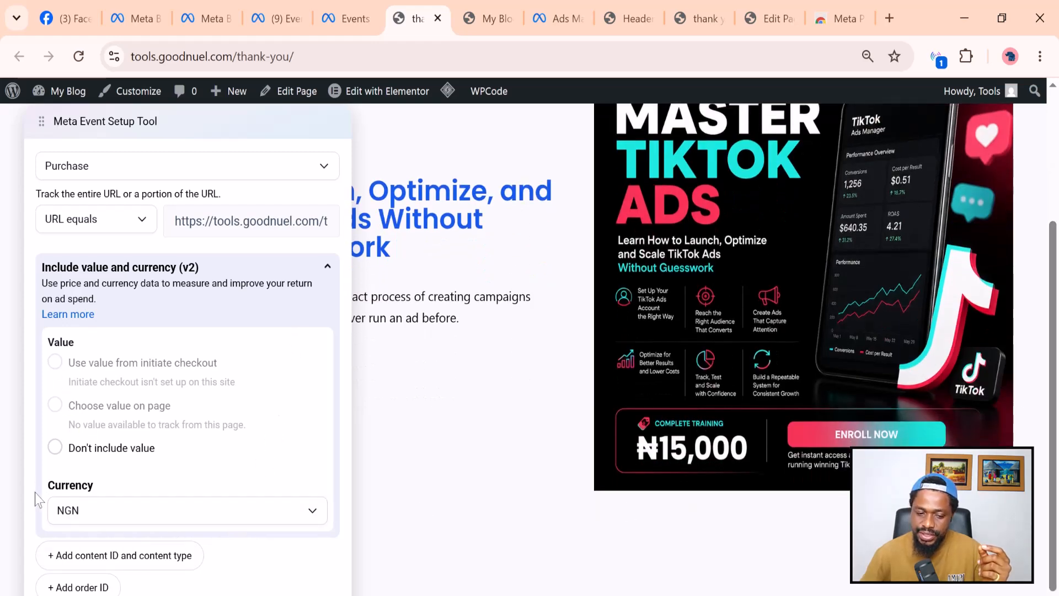
left_click(194, 517)
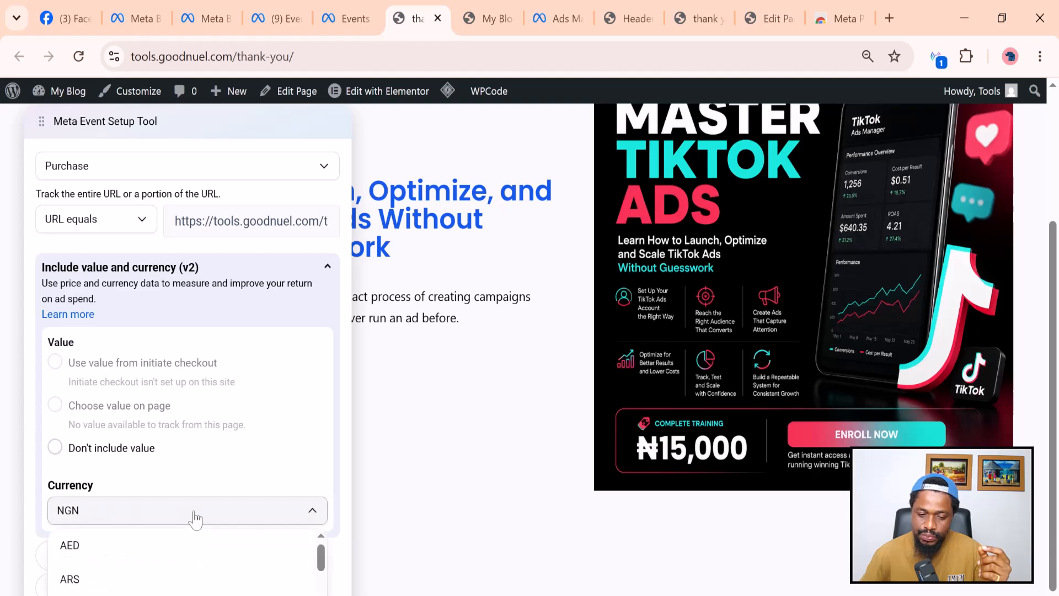
left_click(194, 518)
left_click(194, 518)
left_click(194, 517)
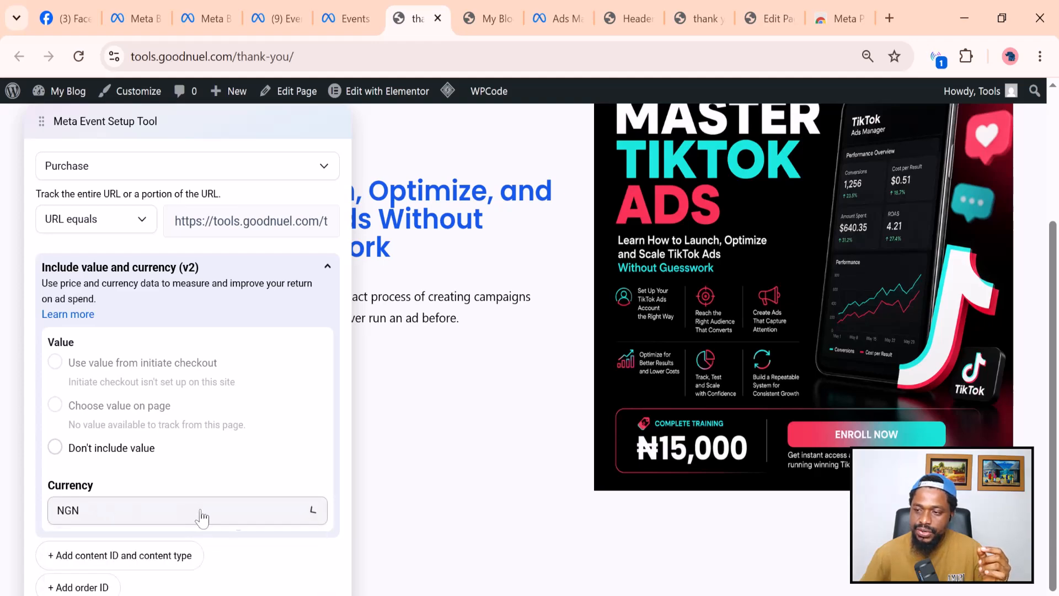
Zoom the browser out to 80% and confirm the Purchase URL event.
left_click(1040, 56)
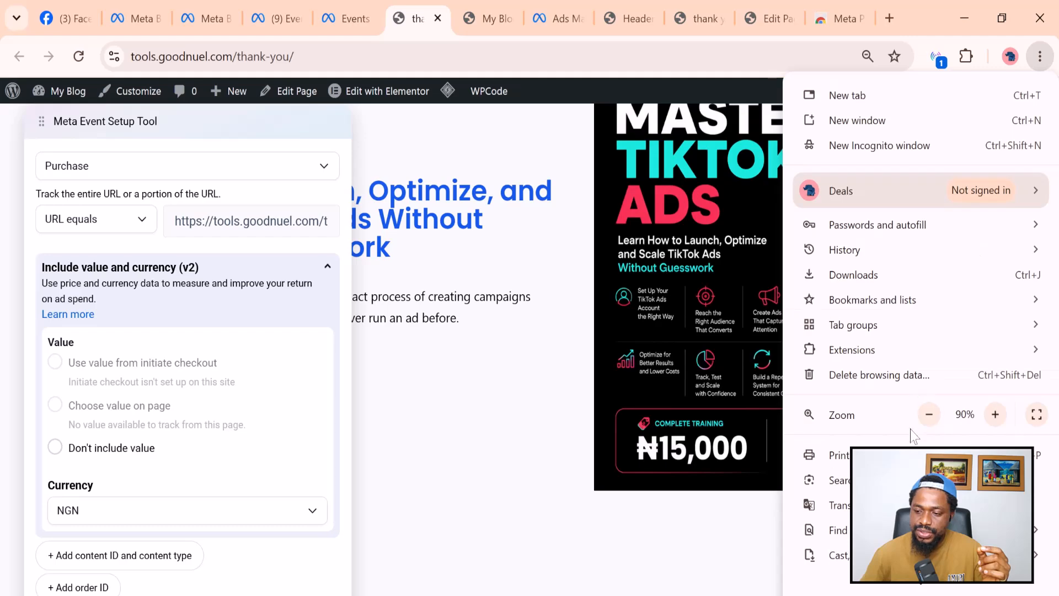
left_click(927, 414)
left_click(226, 388)
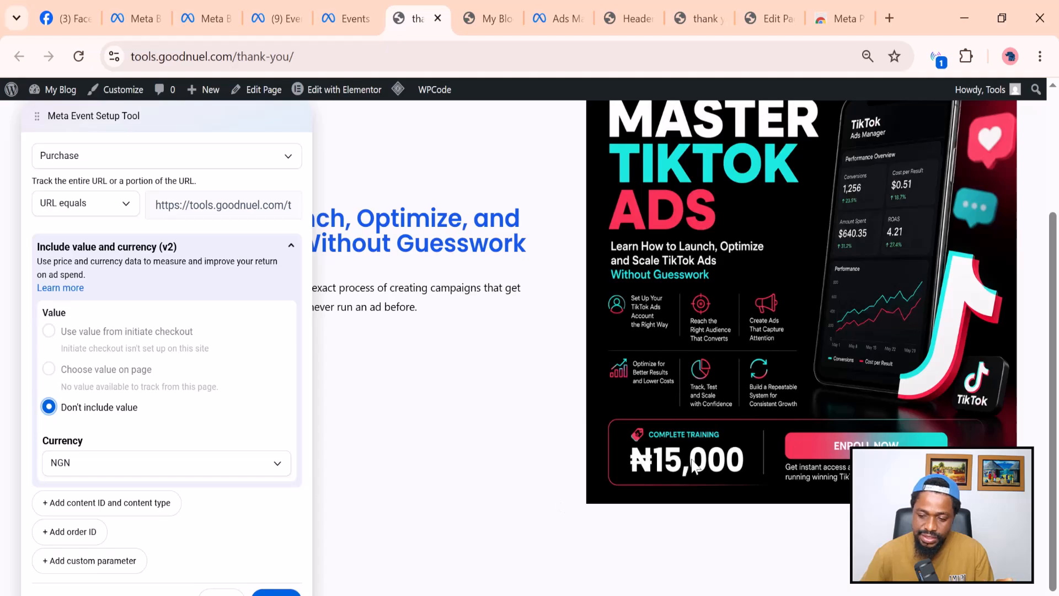
left_click(88, 249)
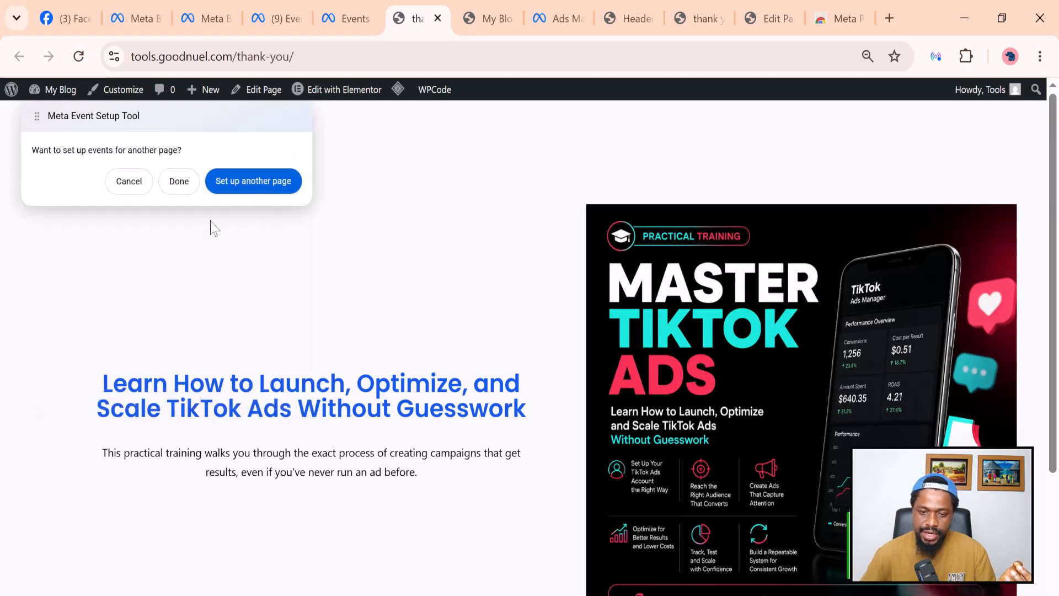
Finish setup with the Add to cart, Lead and Purchase events and dismiss the feedback prompt.
left_click(178, 186)
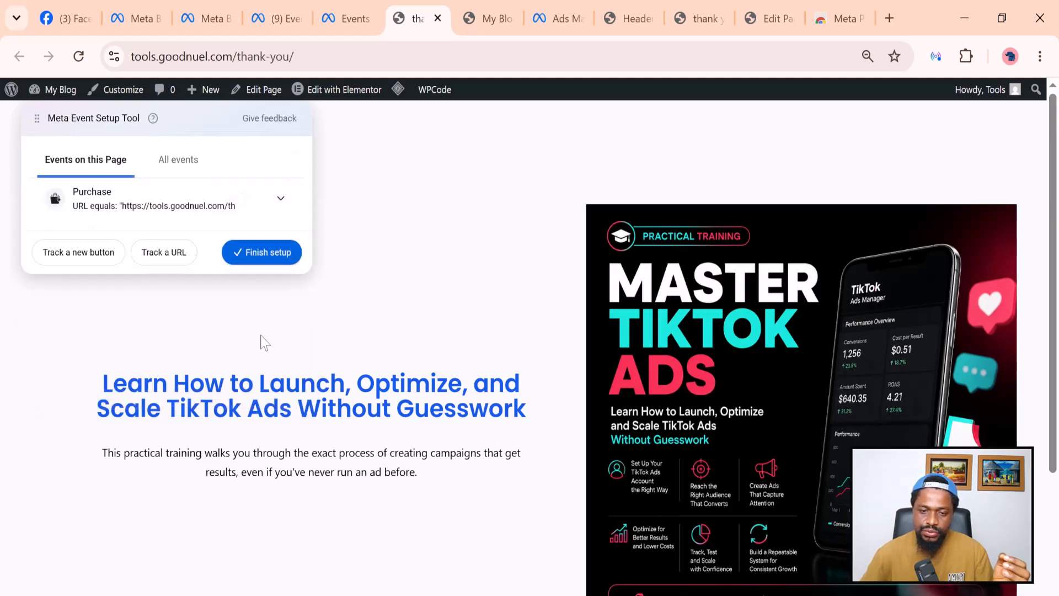
left_click(182, 162)
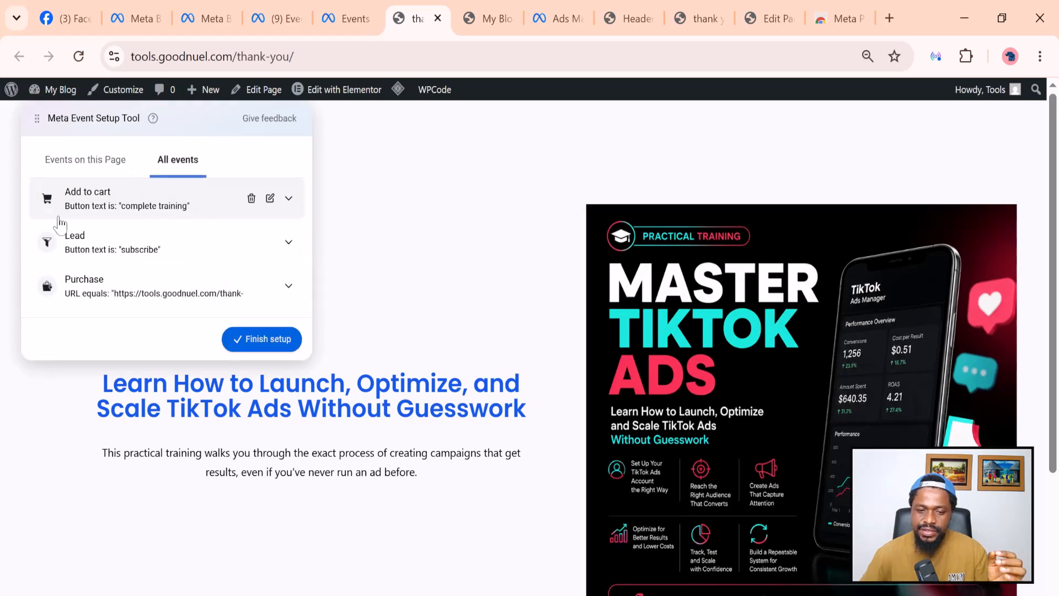
scroll(537, 379, "down", 2)
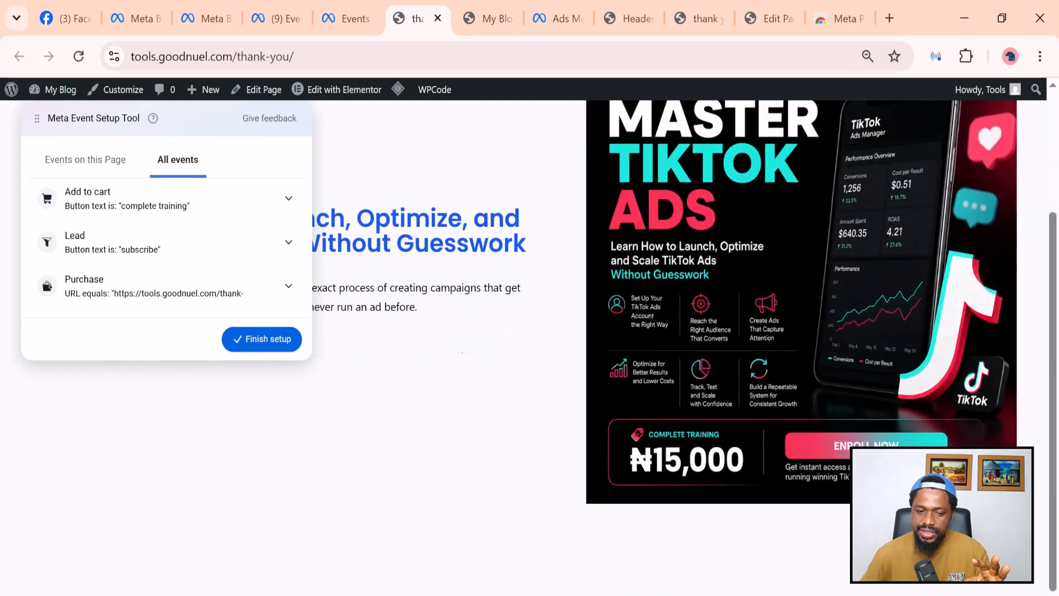
scroll(172, 254, "up", 1)
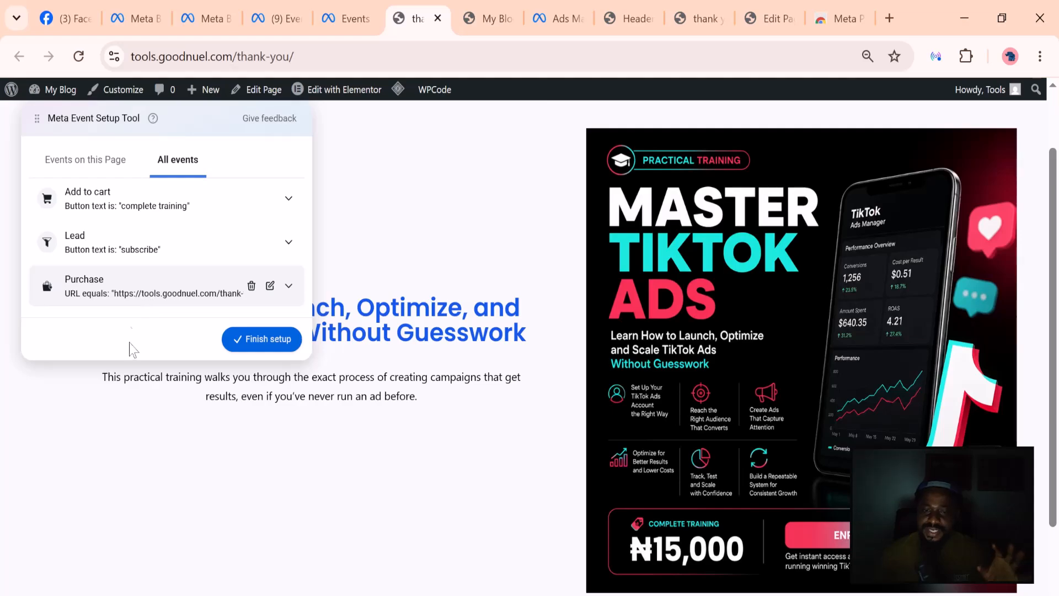
left_click(261, 340)
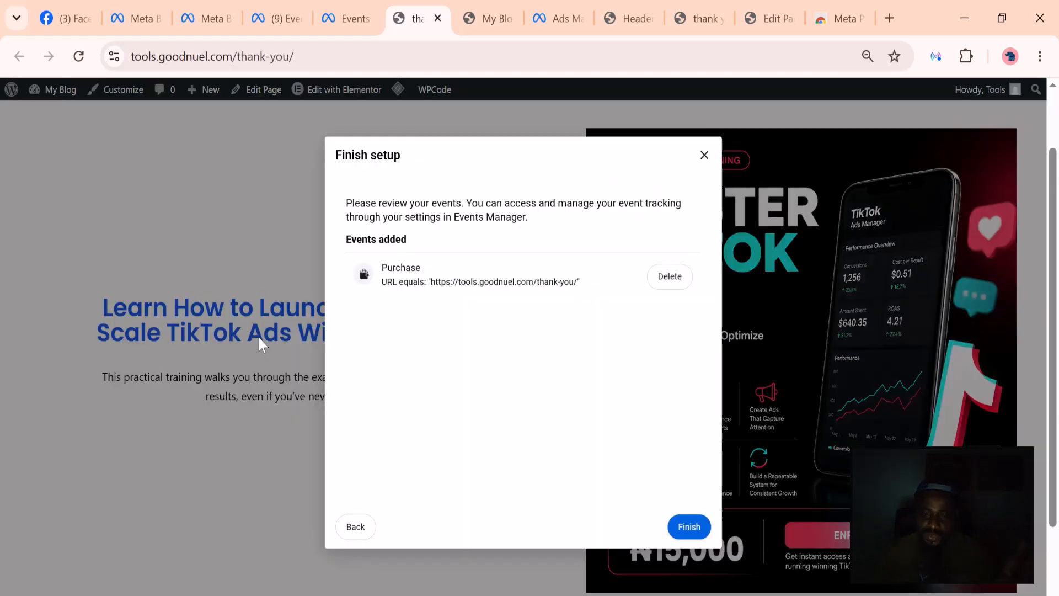
left_click(686, 524)
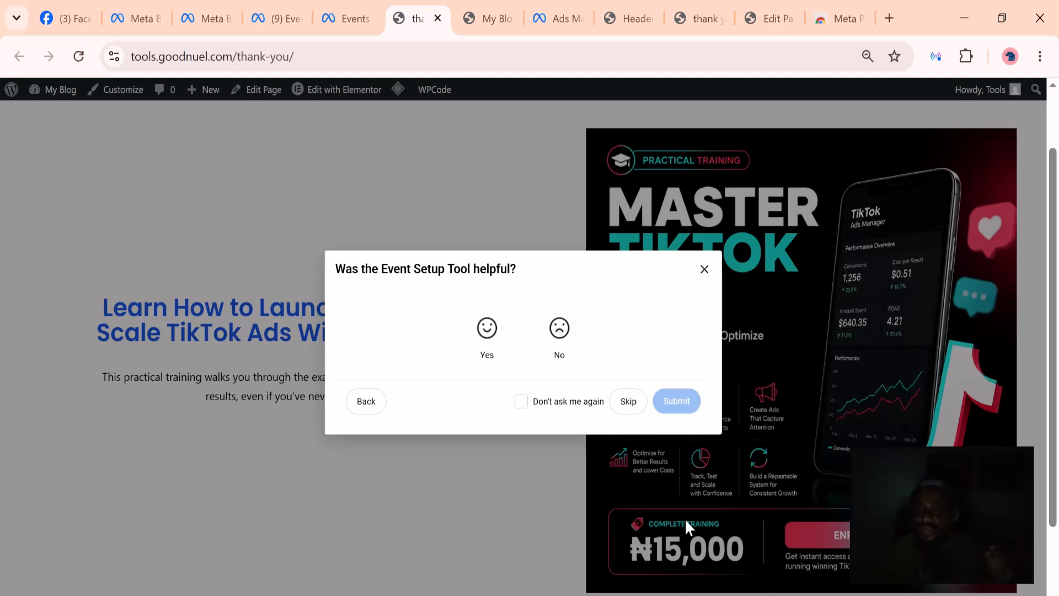
left_click(704, 270)
left_click(348, 19)
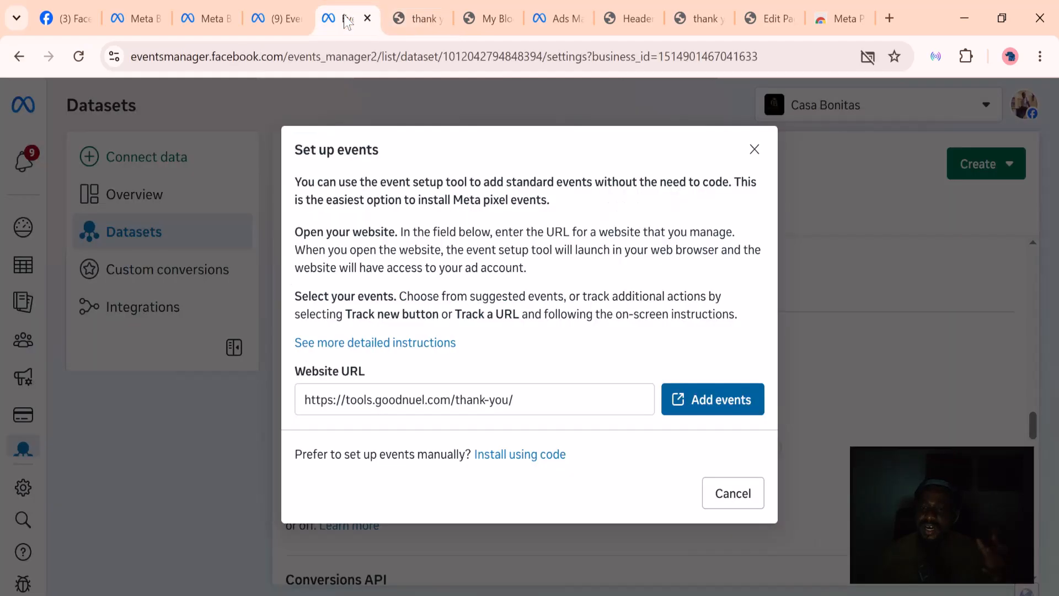
Close Set up events and open Casa Test Pixel's event activity from the Overview.
left_click(754, 151)
scroll(425, 416, "up", 6)
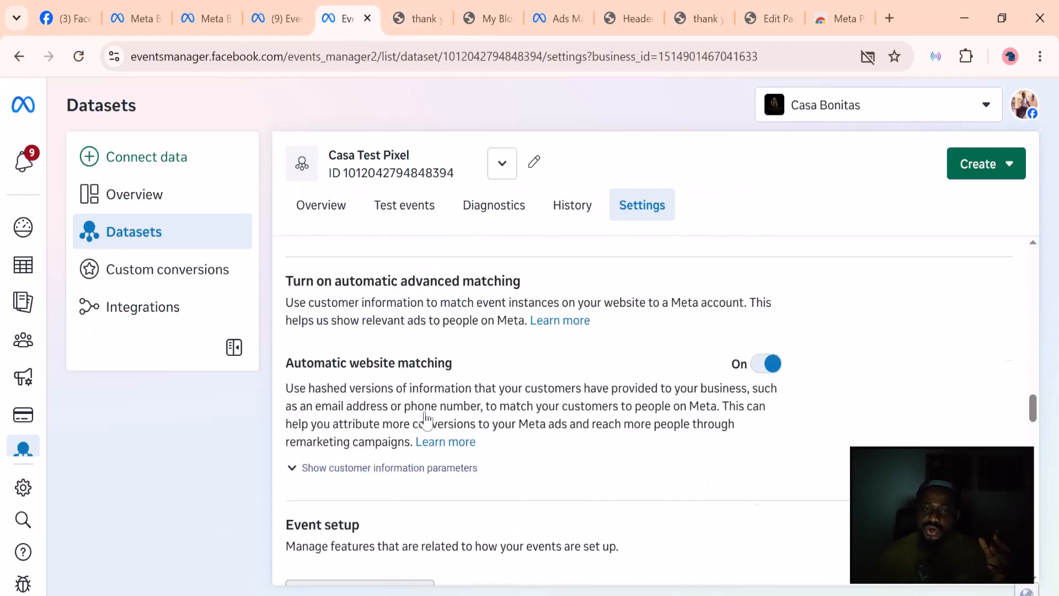
left_click(141, 194)
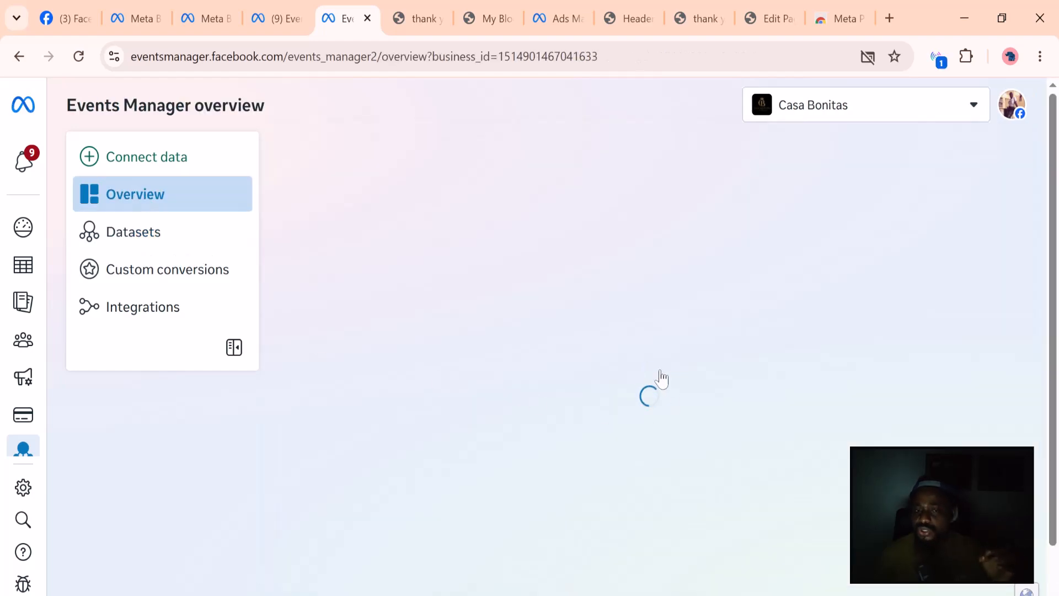
scroll(581, 375, "down", 1)
scroll(581, 375, "down", 4)
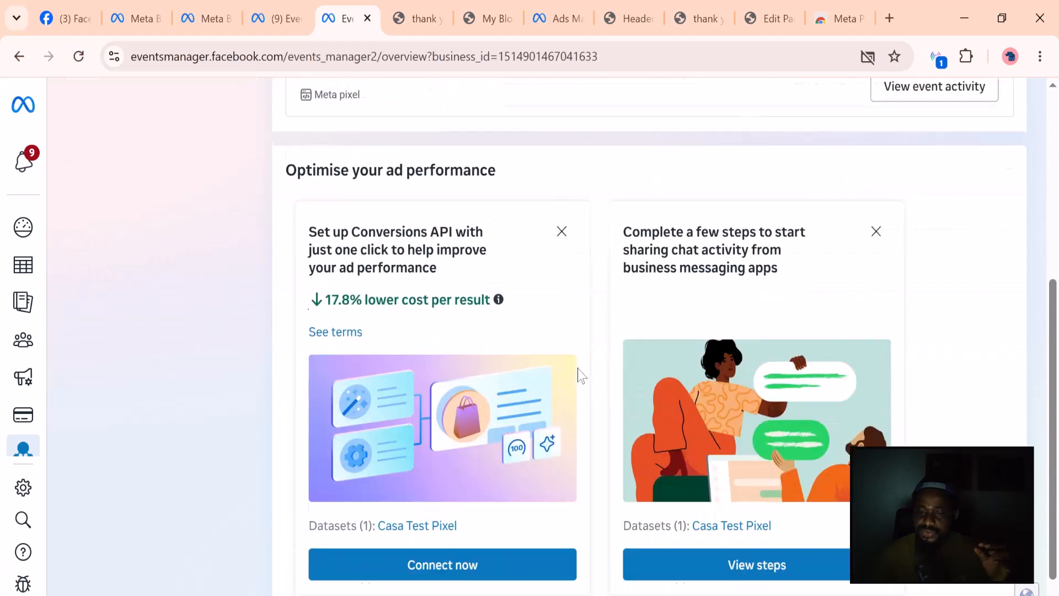
scroll(579, 374, "up", 5)
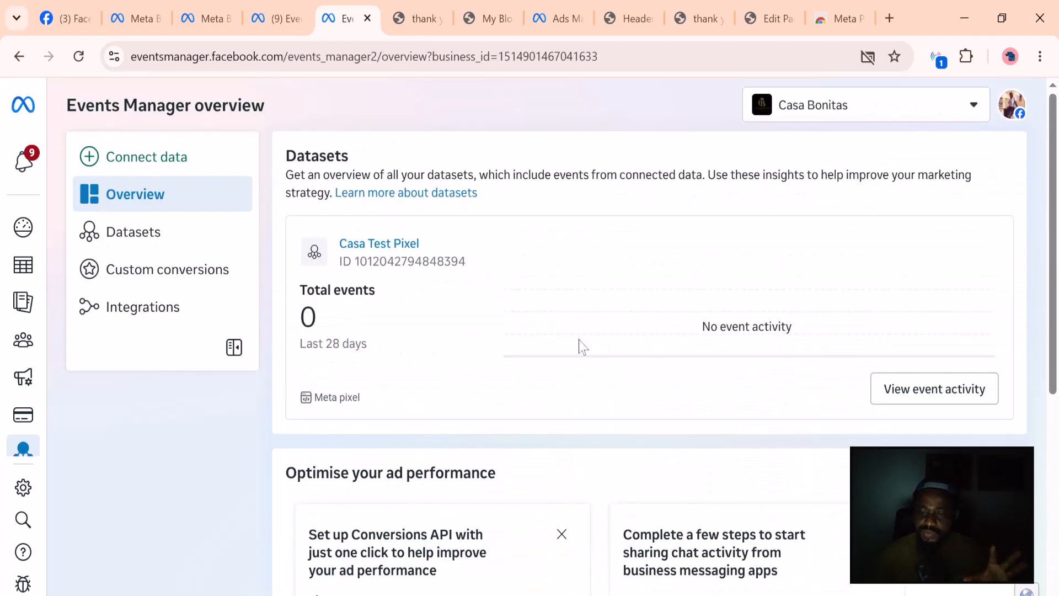
left_click(920, 393)
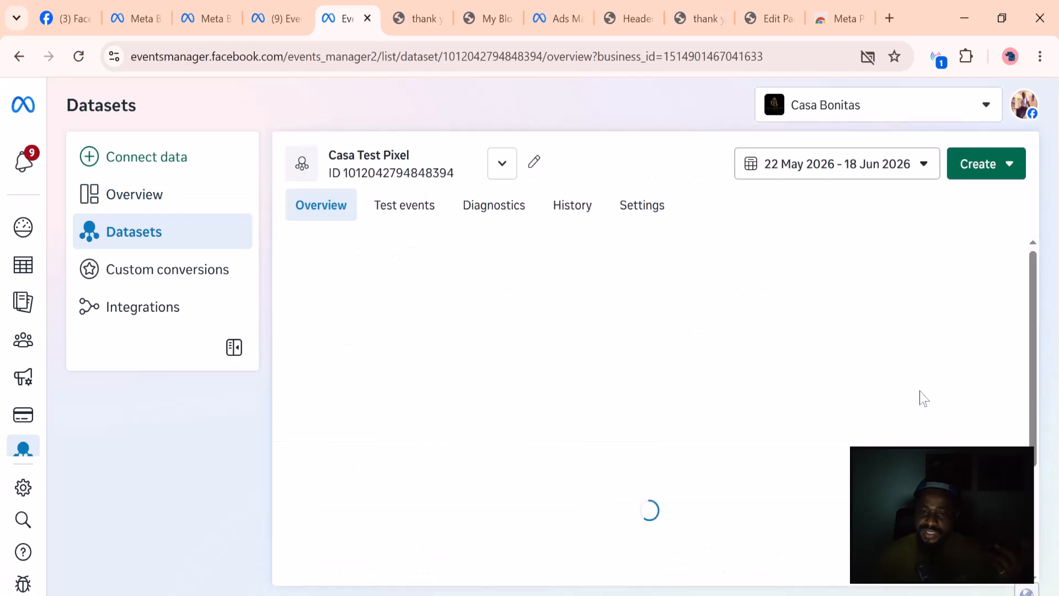
scroll(740, 460, "down", 3)
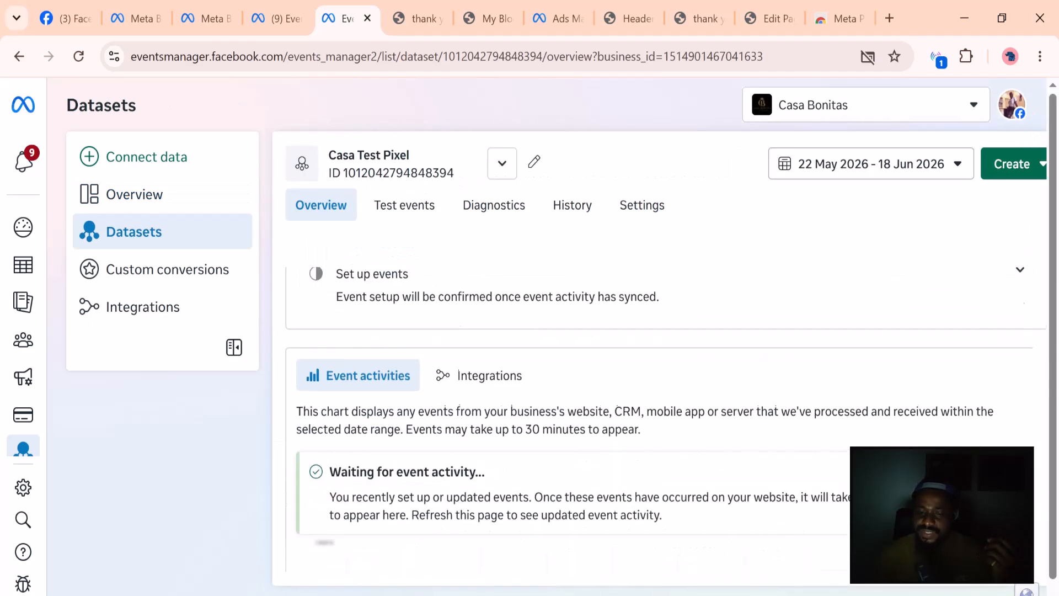